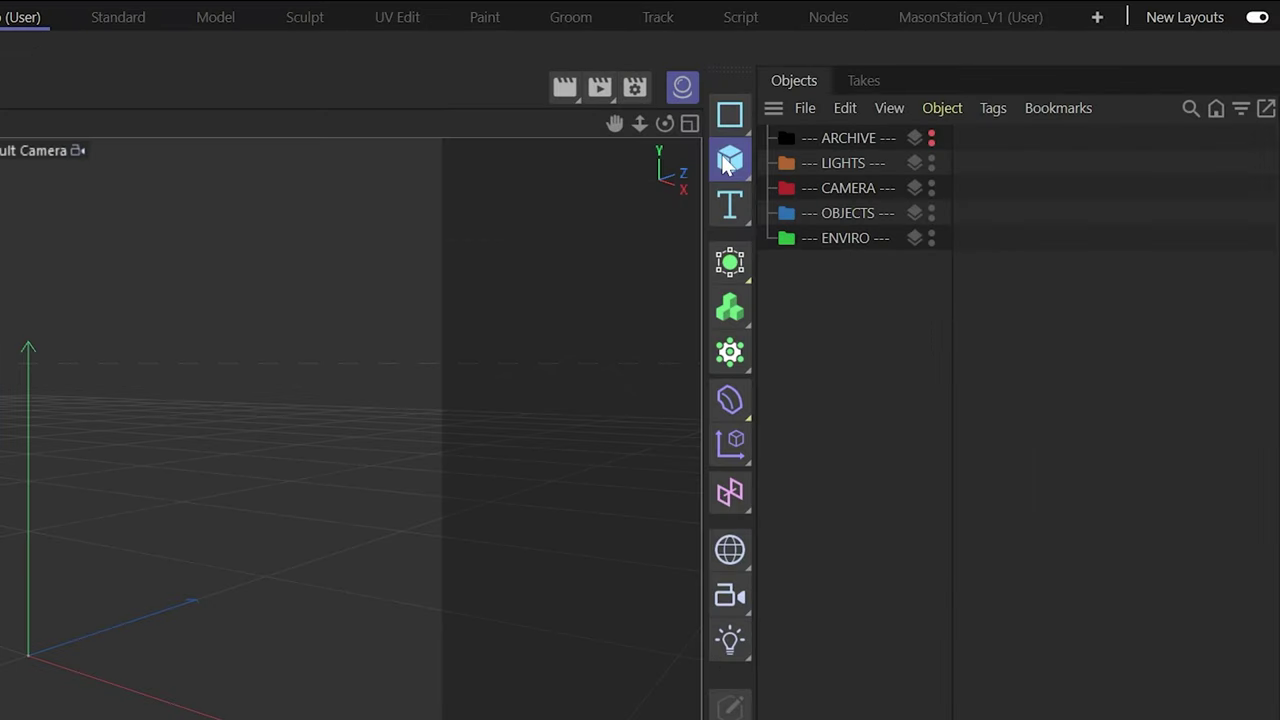
Add a cube and scale it down along Y into a thin slab.
click(1060, 75)
click(1103, 87)
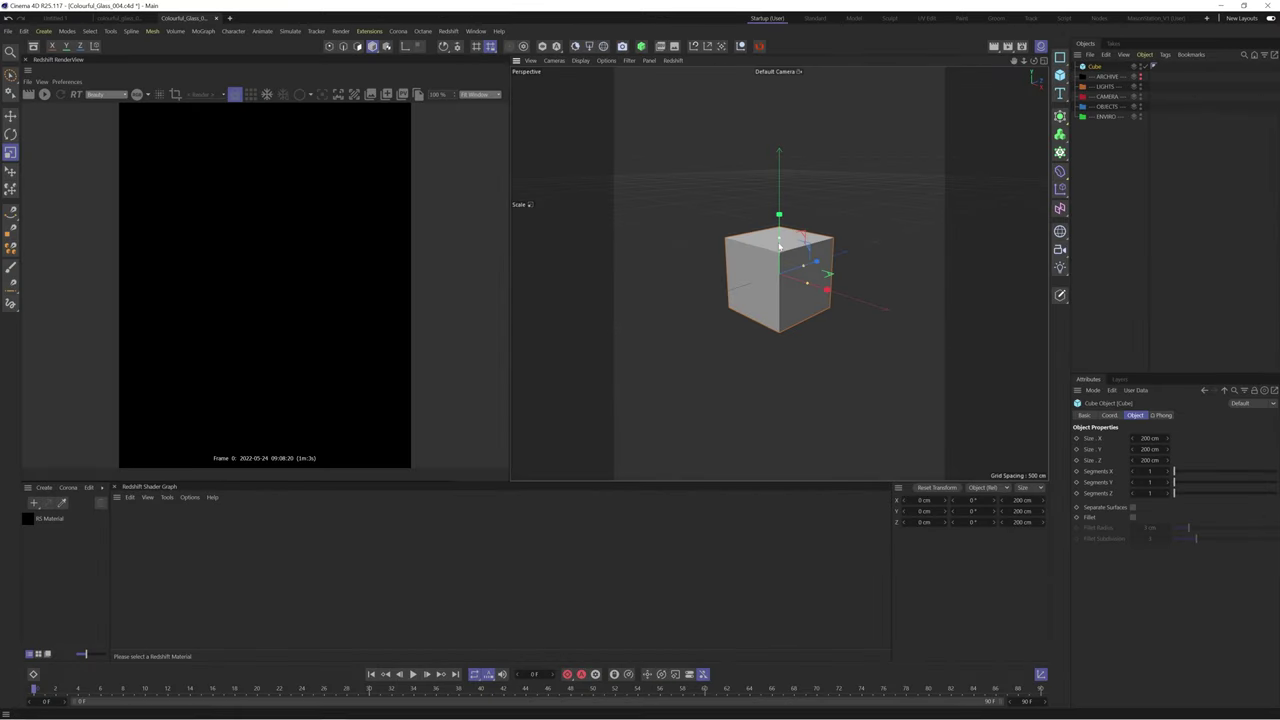
drag(779, 246, 778, 276)
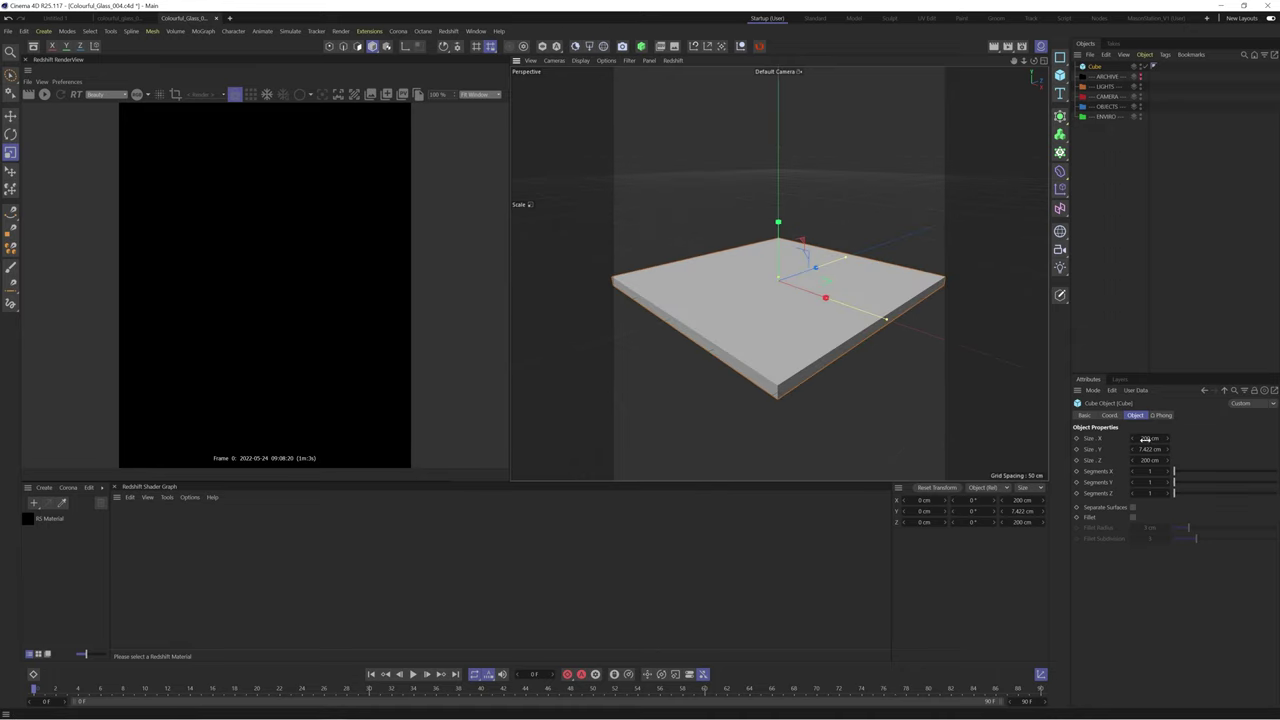
Set the slab's X size to 50 cm and its Y size to 0.5 cm.
double_click(1150, 438)
text(50)
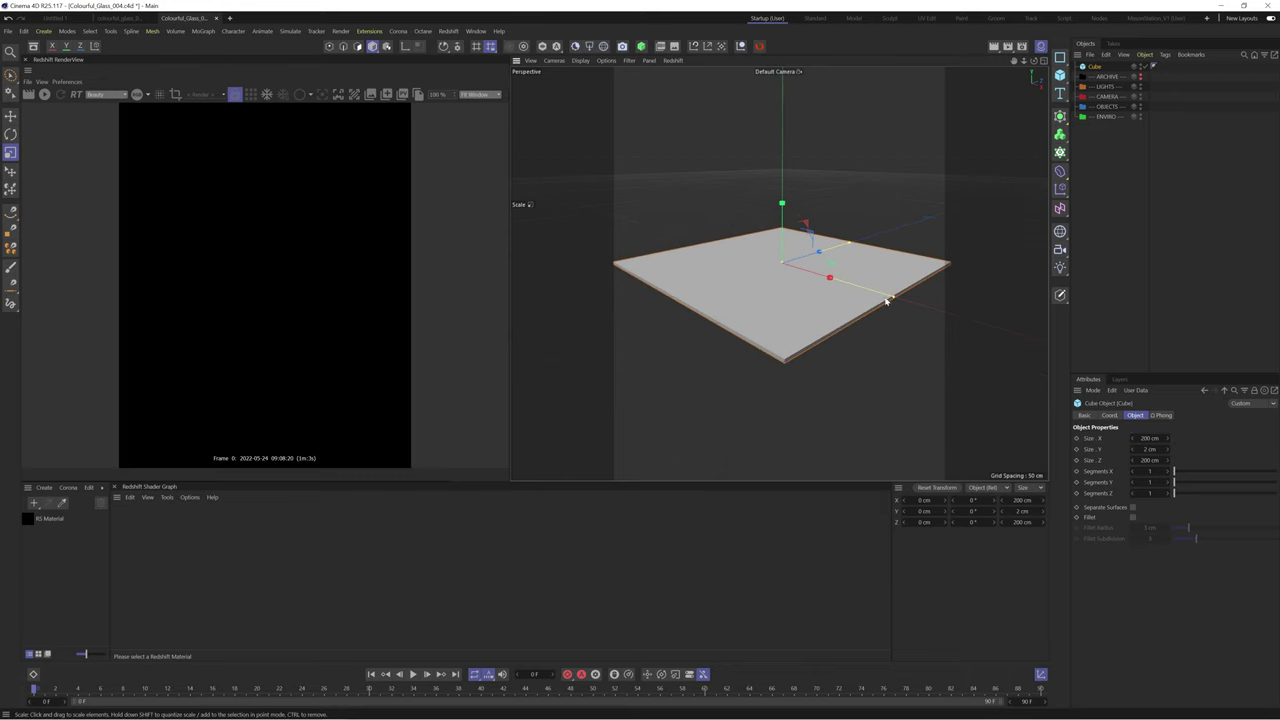
key(Return)
text(1)
key(Return)
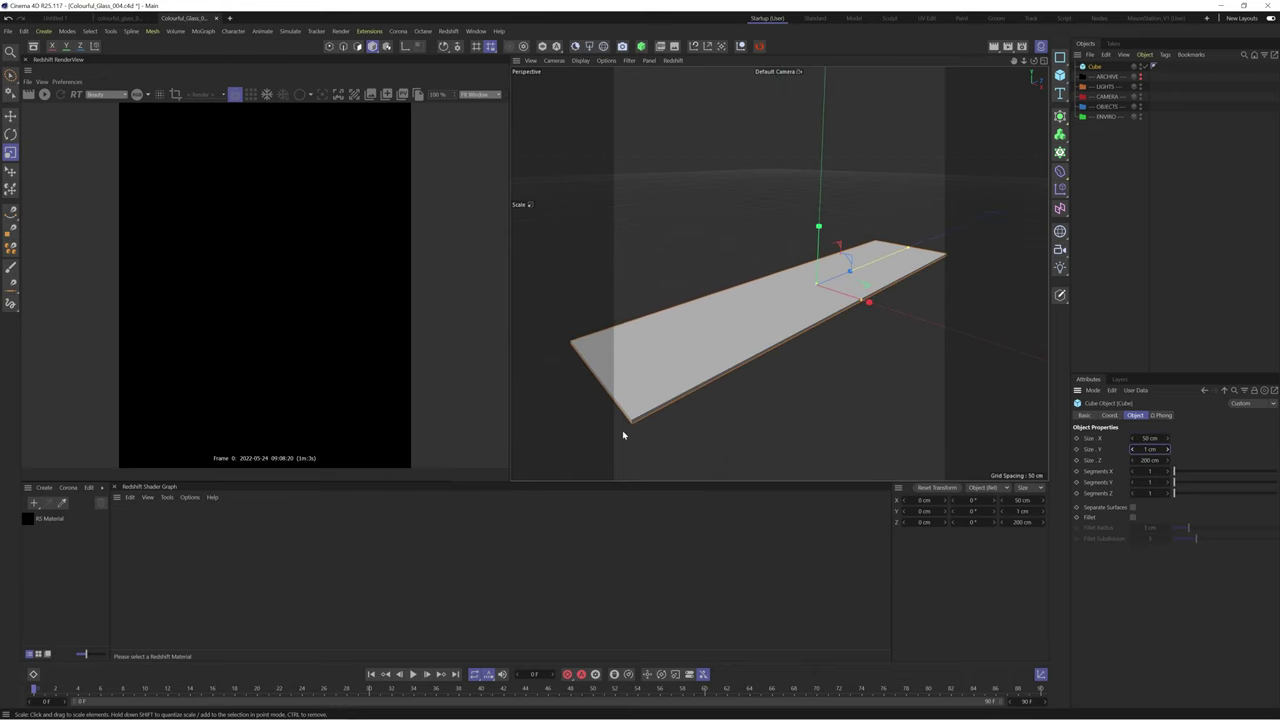
double_click(1151, 449)
text(0.5)
key(Return)
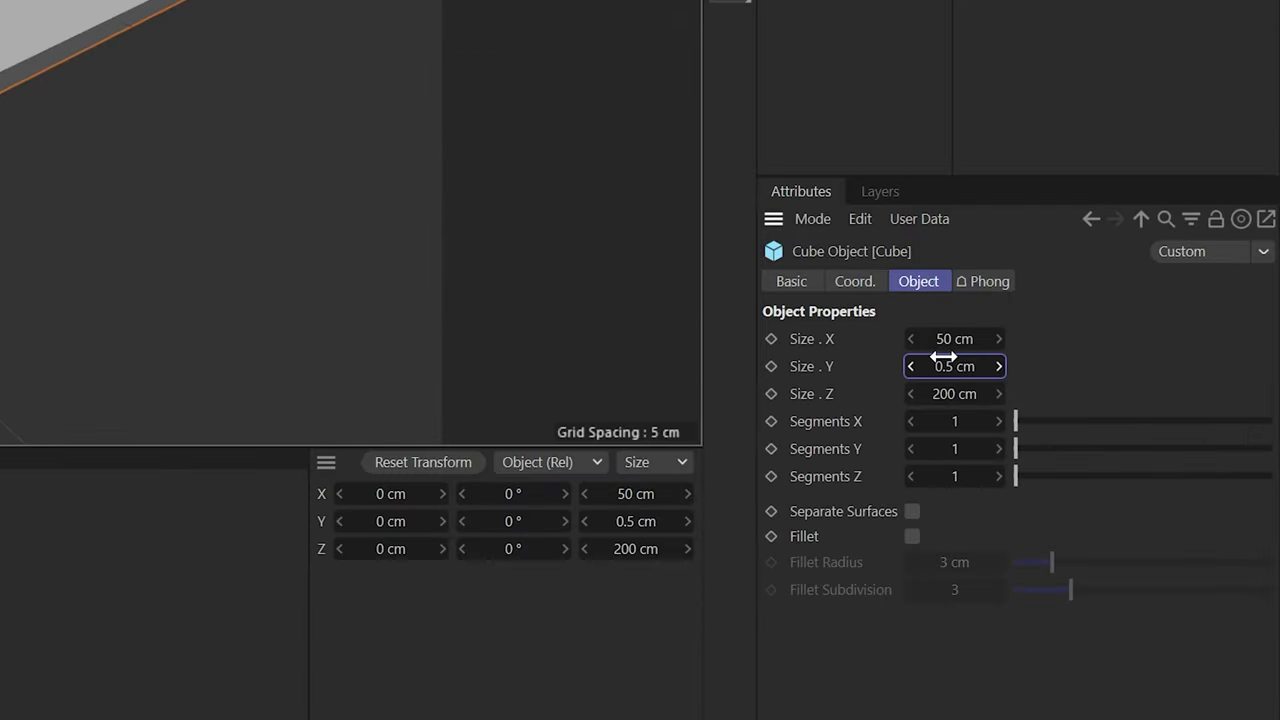
Enable the cube's fillet and set the fillet radius to 0.025 cm.
click(912, 536)
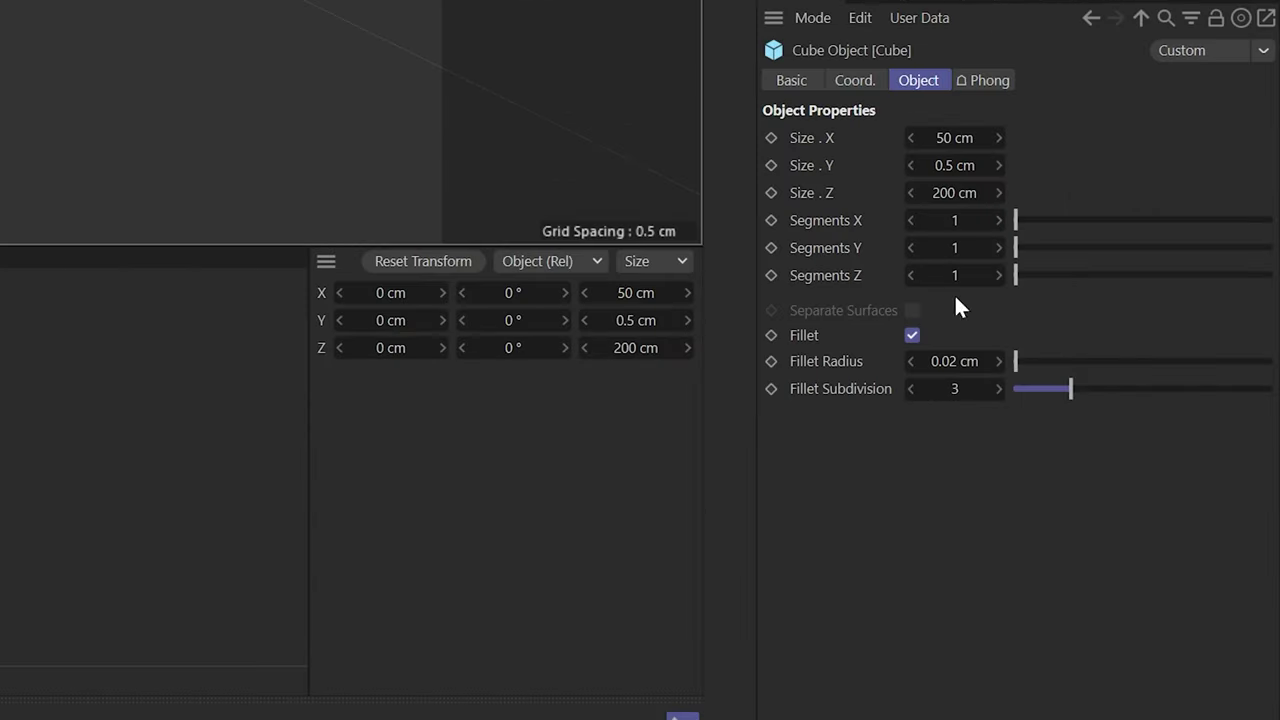
double_click(1149, 528)
text(025)
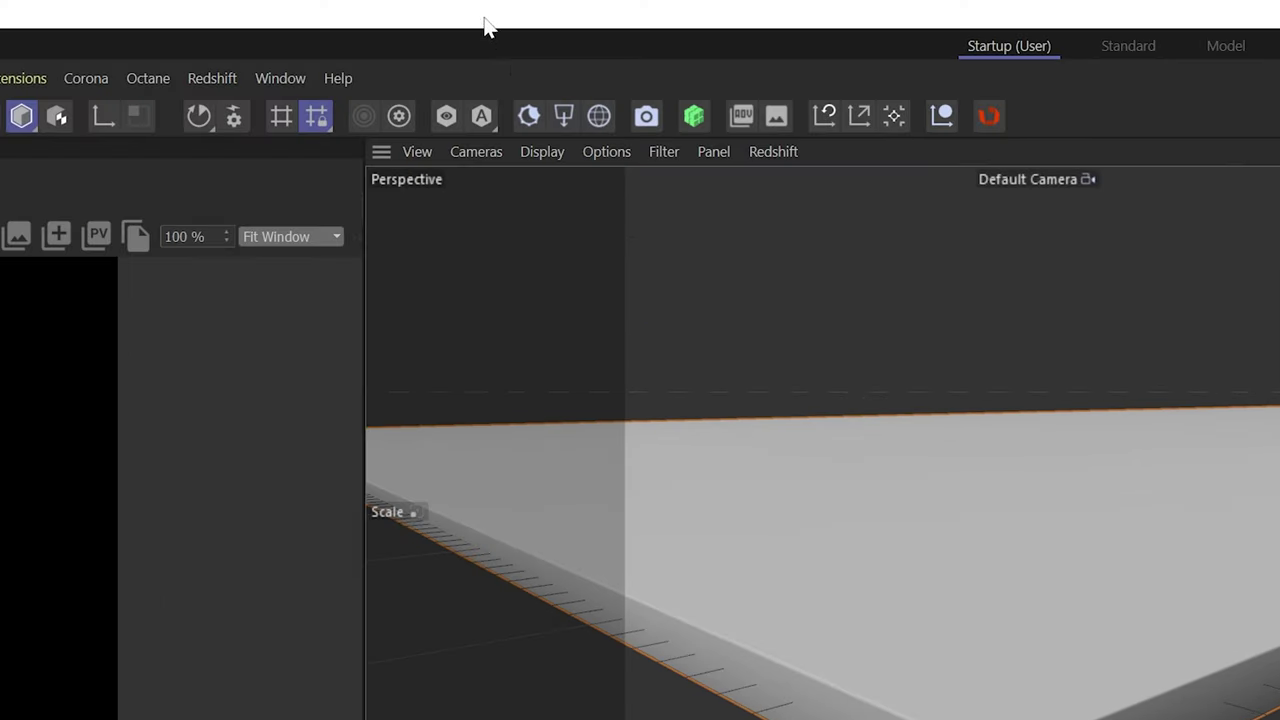
Switch the perspective viewport's display mode to Gouraud Shading (Lines).
click(548, 152)
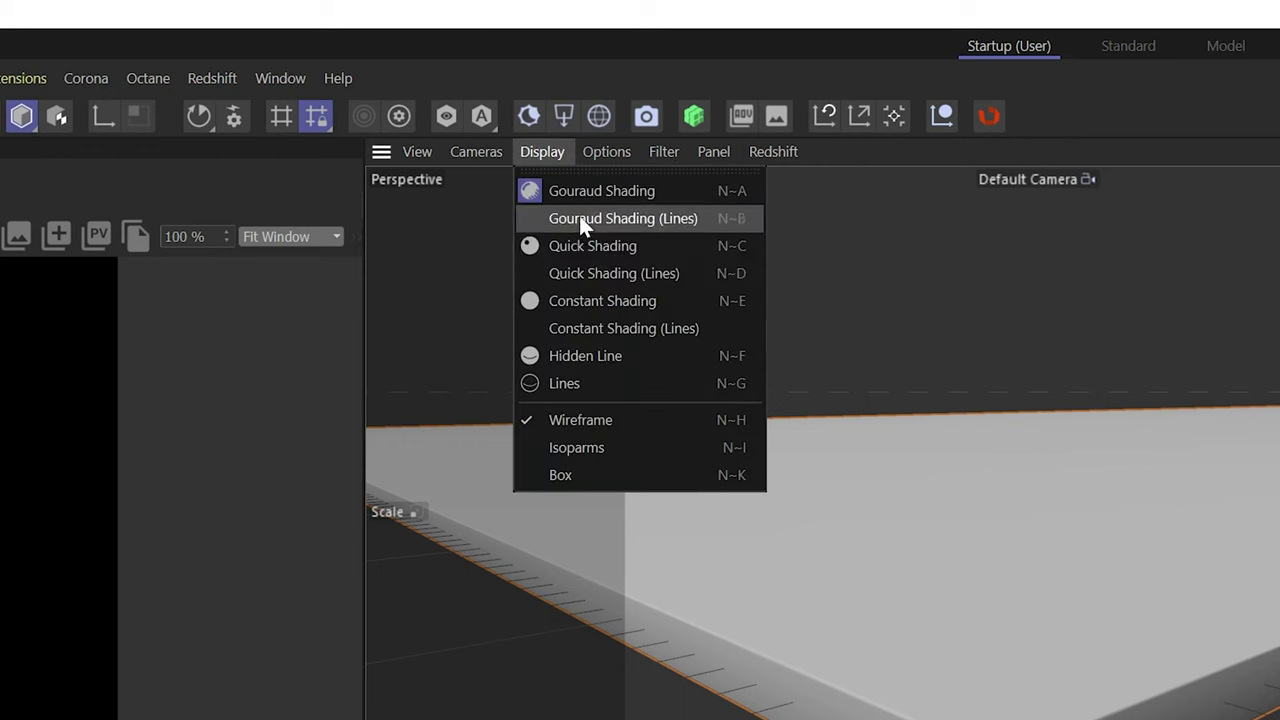
click(579, 215)
click(536, 155)
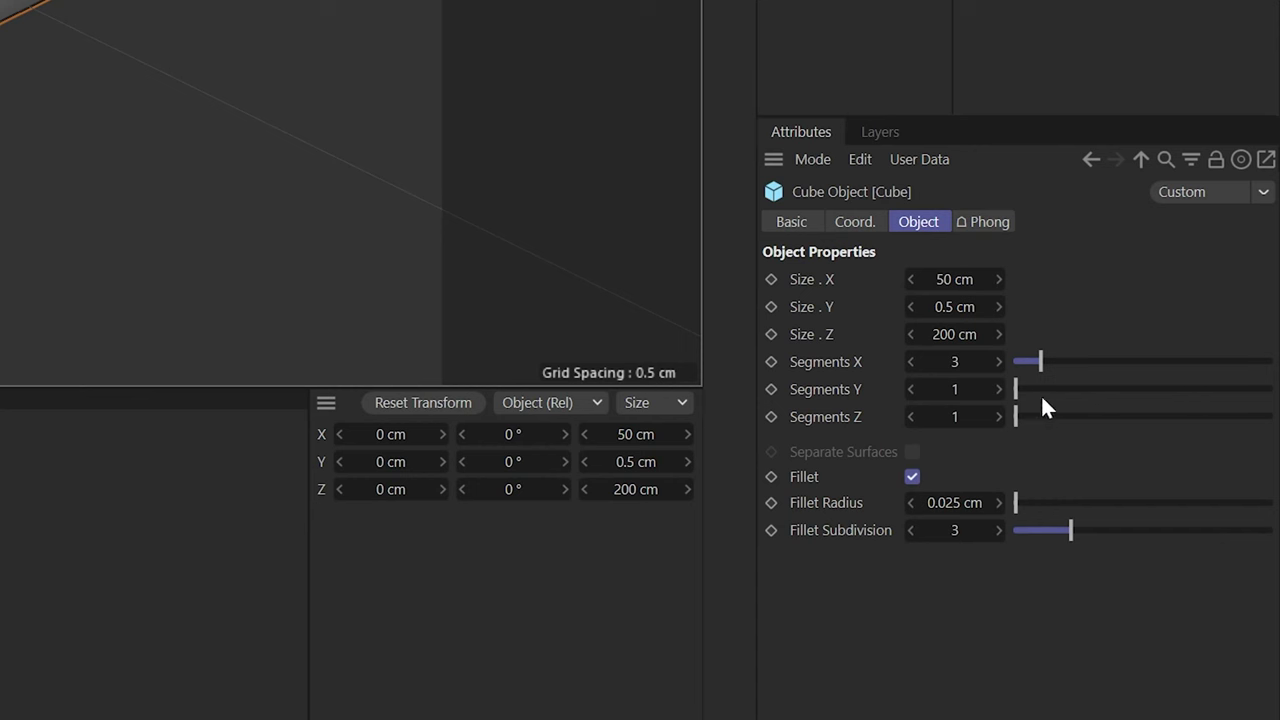
Set the cube's segments to 20 in X, 3 in Y and 80 in Z.
drag(1040, 363, 1272, 363)
drag(1016, 417, 1272, 417)
double_click(955, 417)
text(80)
key(Return)
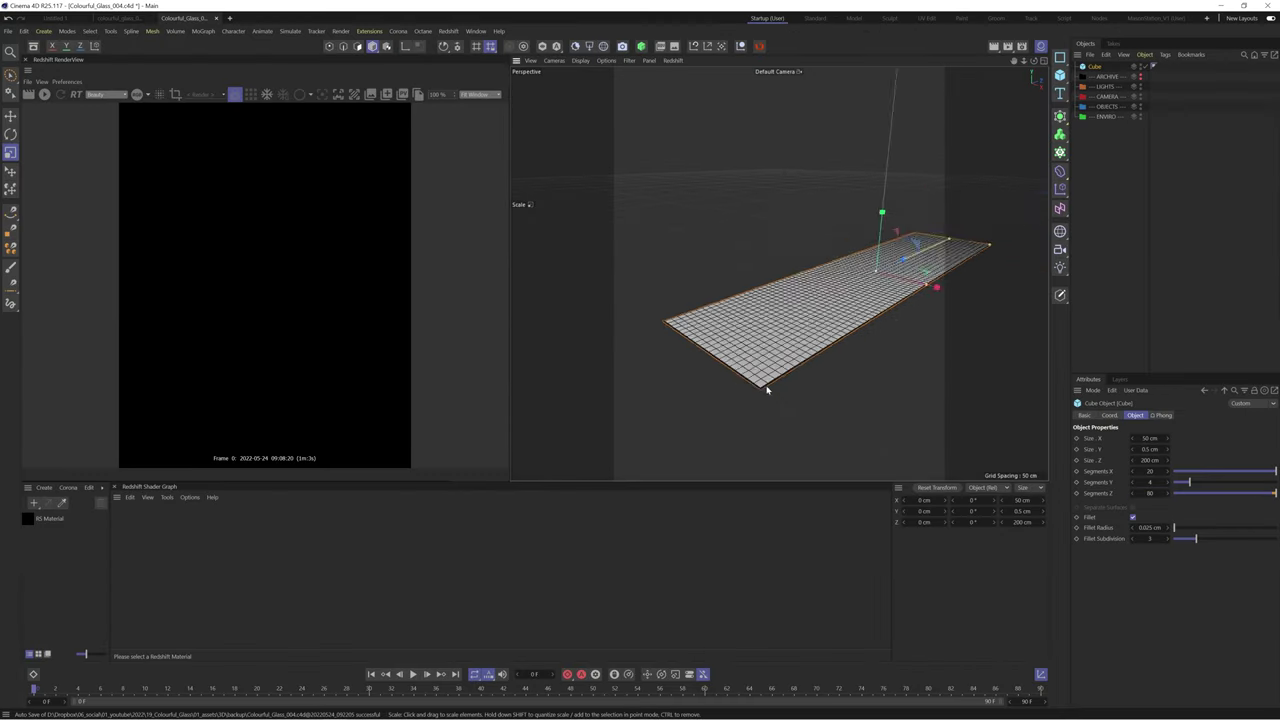
scroll(766, 388, up, 8)
drag(1054, 389, 1041, 391)
scroll(711, 349, down, 8)
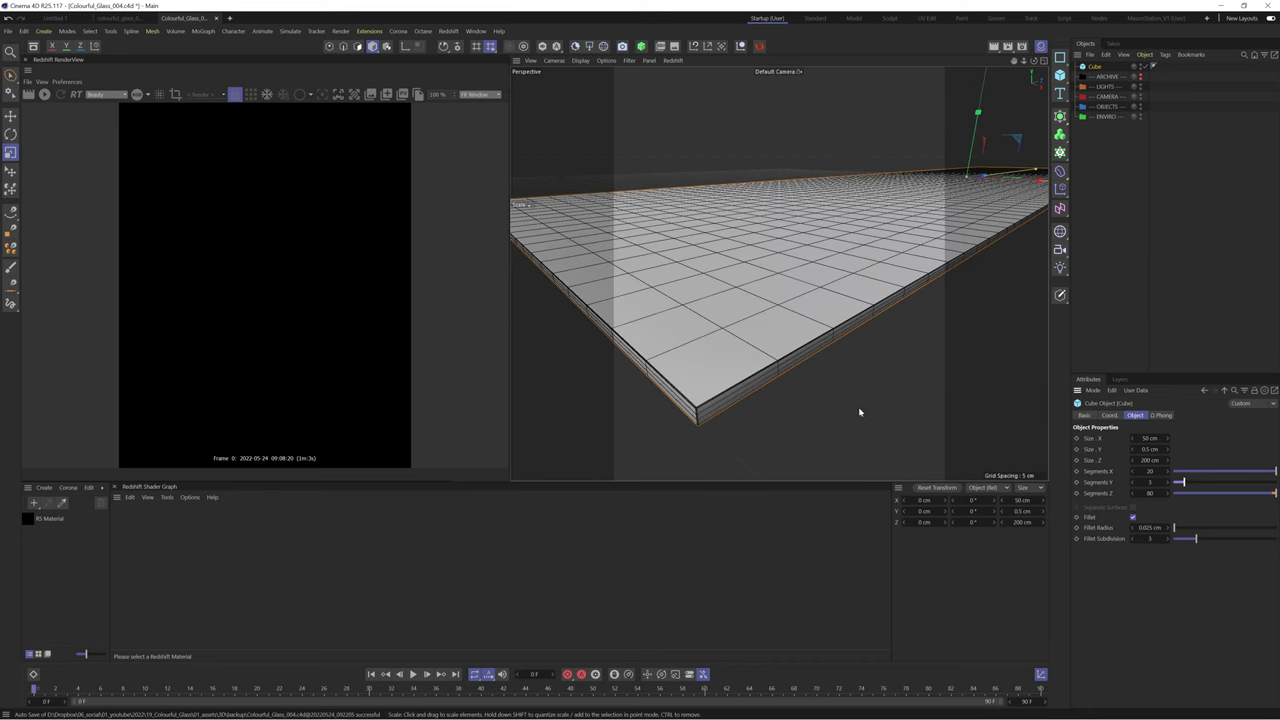
scroll(752, 442, down, 8)
scroll(754, 442, up, 2)
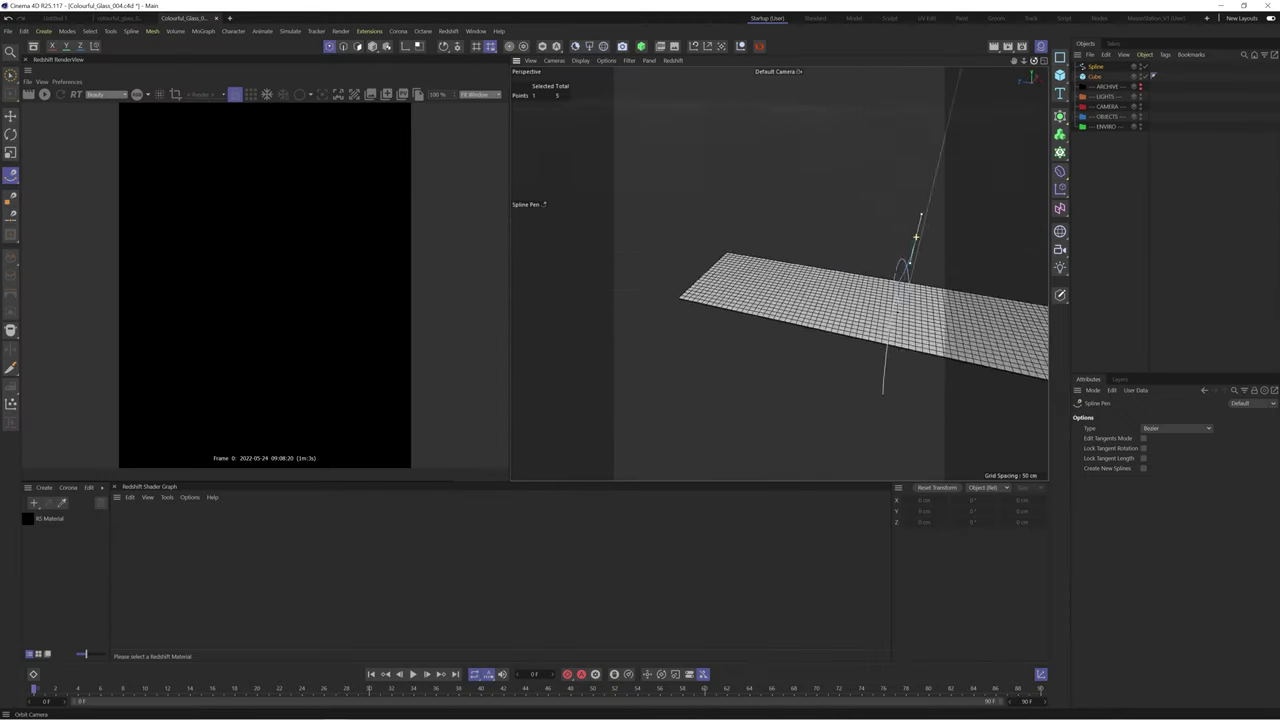
Move the selected spline point to refine the looping curve around the slab.
key(e)
drag(880, 263, 852, 260)
alt+drag(852, 260, 892, 271)
key(r)
Add a Spline Wrap deformer to the cube, using the drawn spline and the +Z axis.
click(1095, 77)
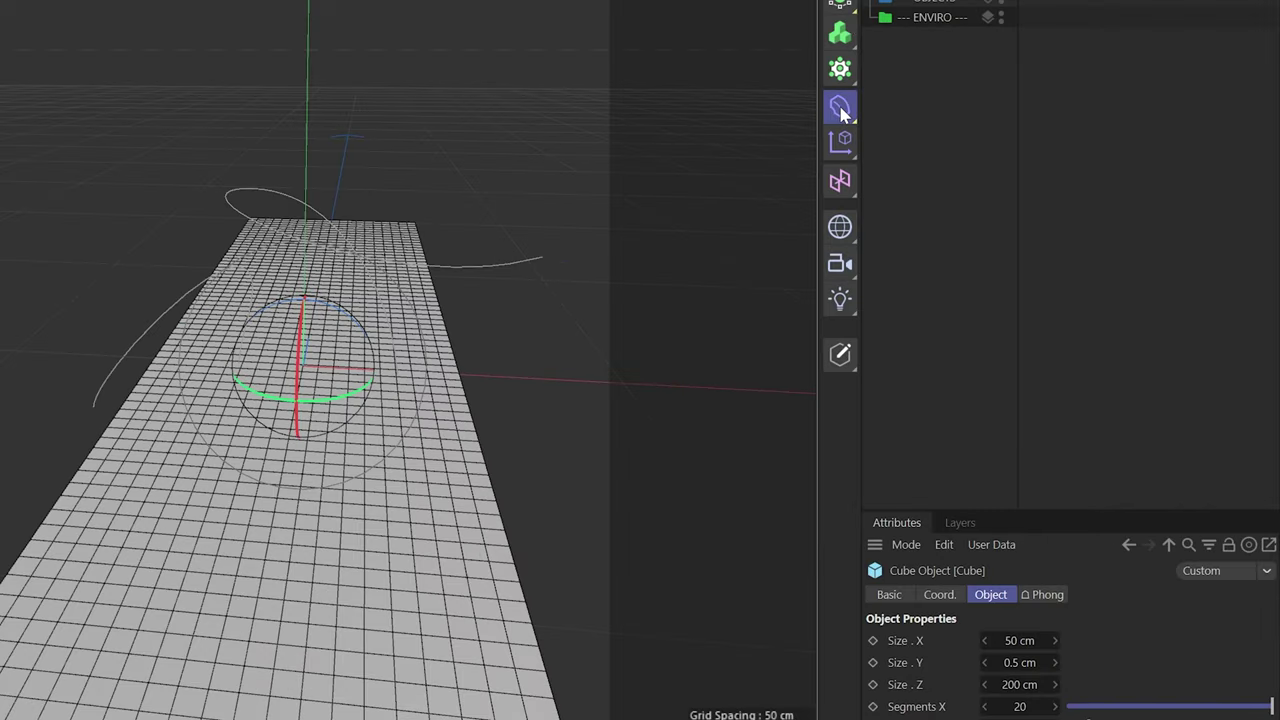
click(840, 110)
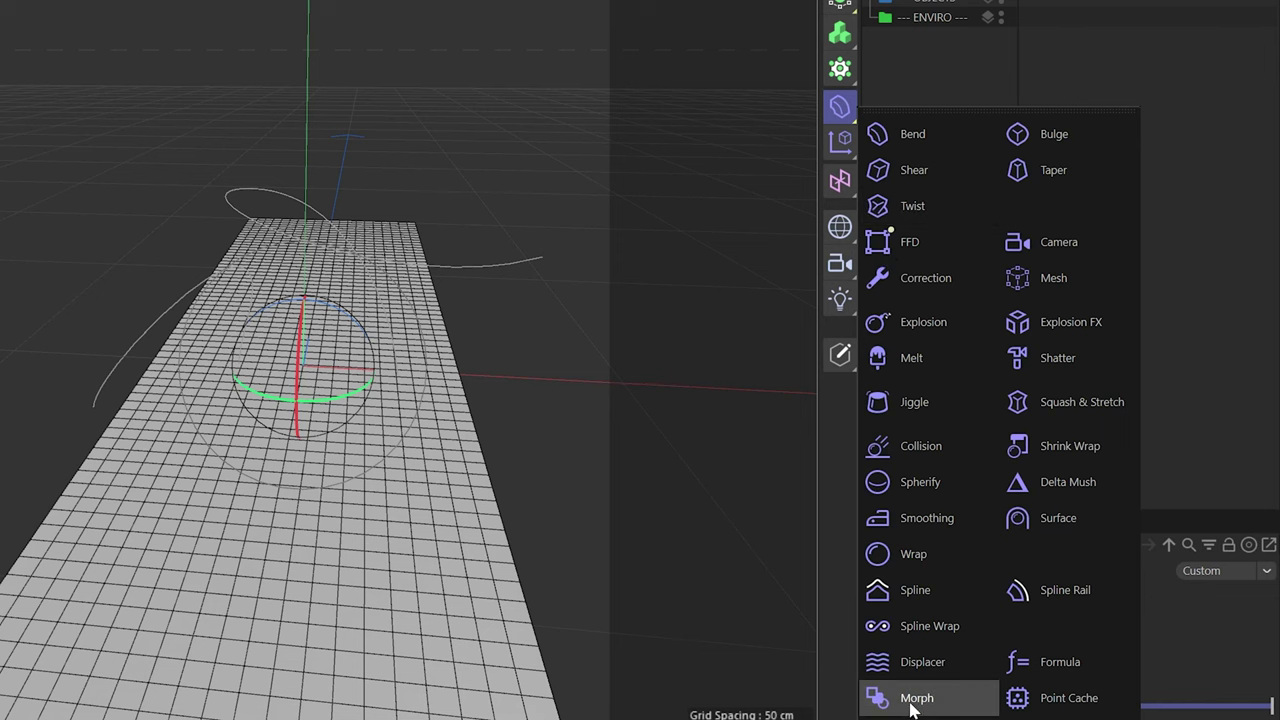
click(932, 622)
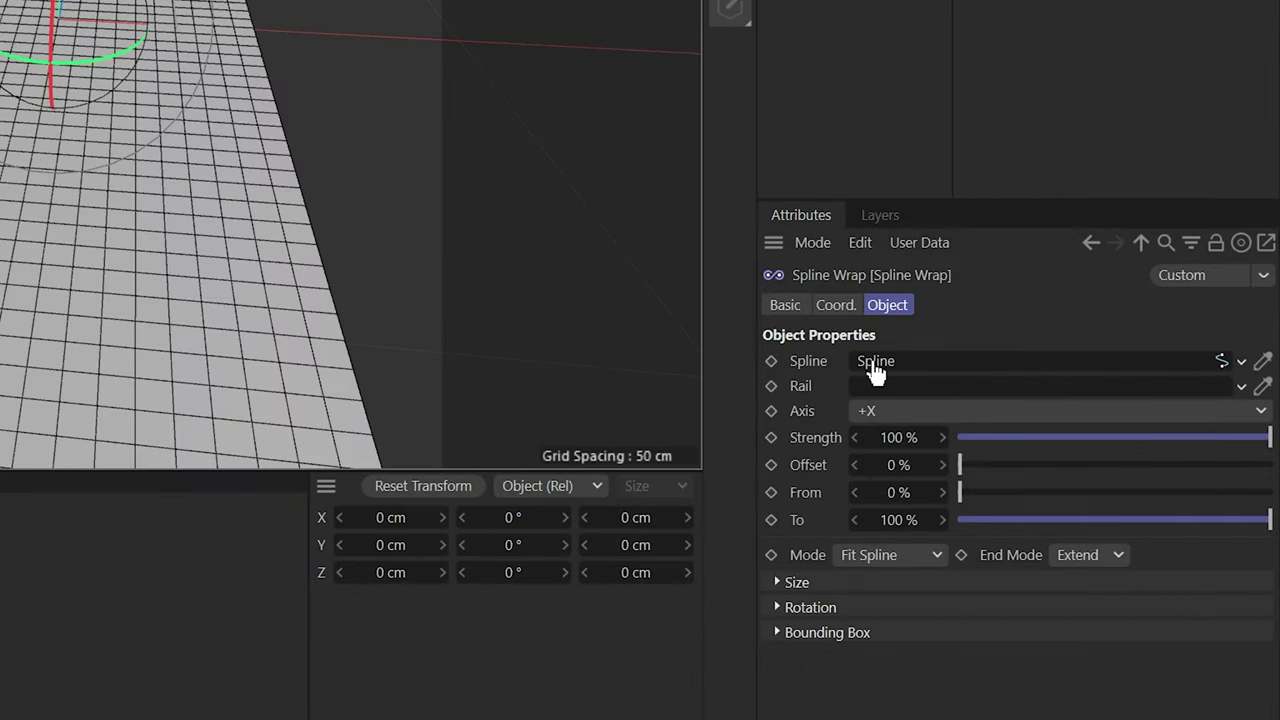
drag(876, 372, 876, 366)
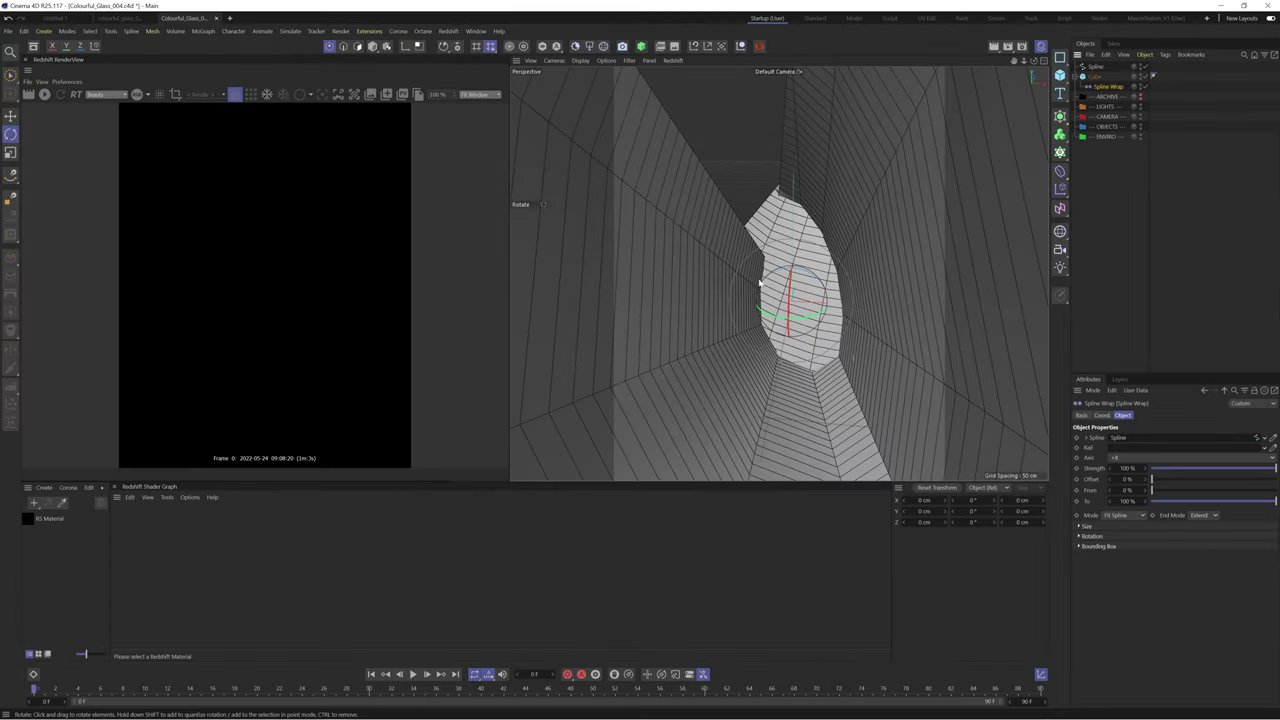
scroll(720, 345, down, 6)
drag(1122, 467, 1121, 468)
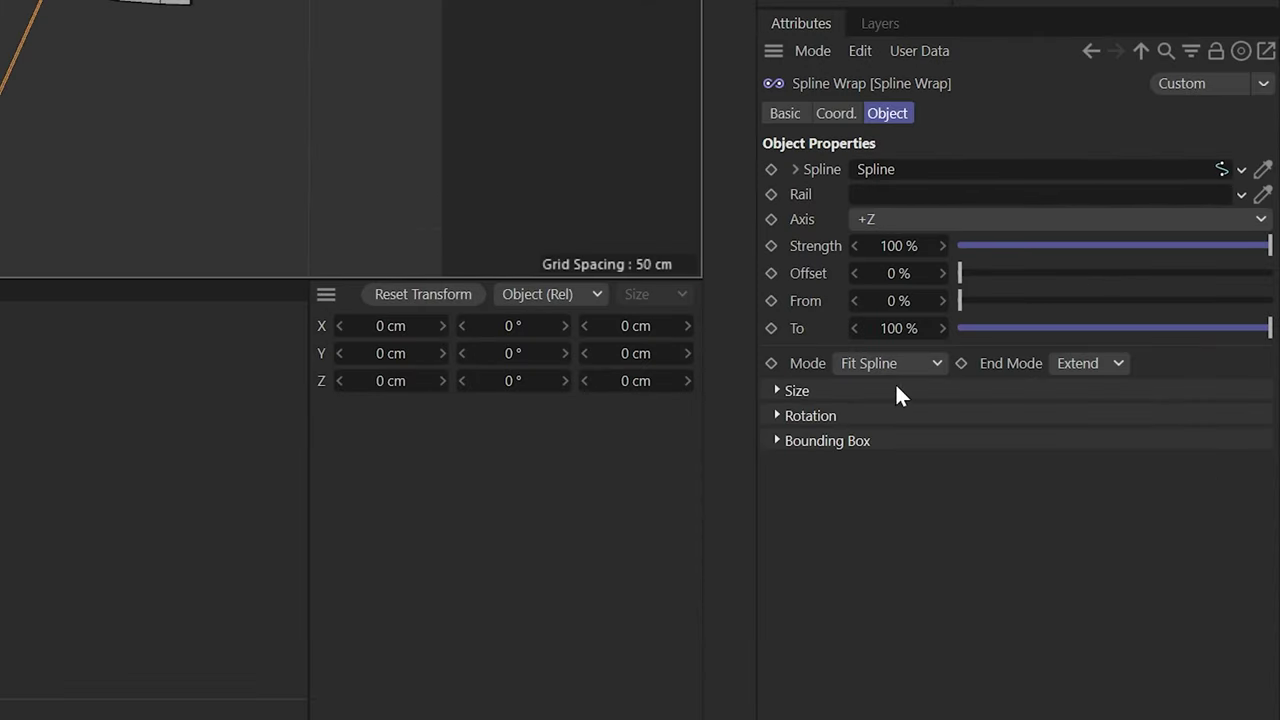
Set the Spline Wrap mode to Keep Length and move the spline's end point to reshape the ribbon.
click(900, 363)
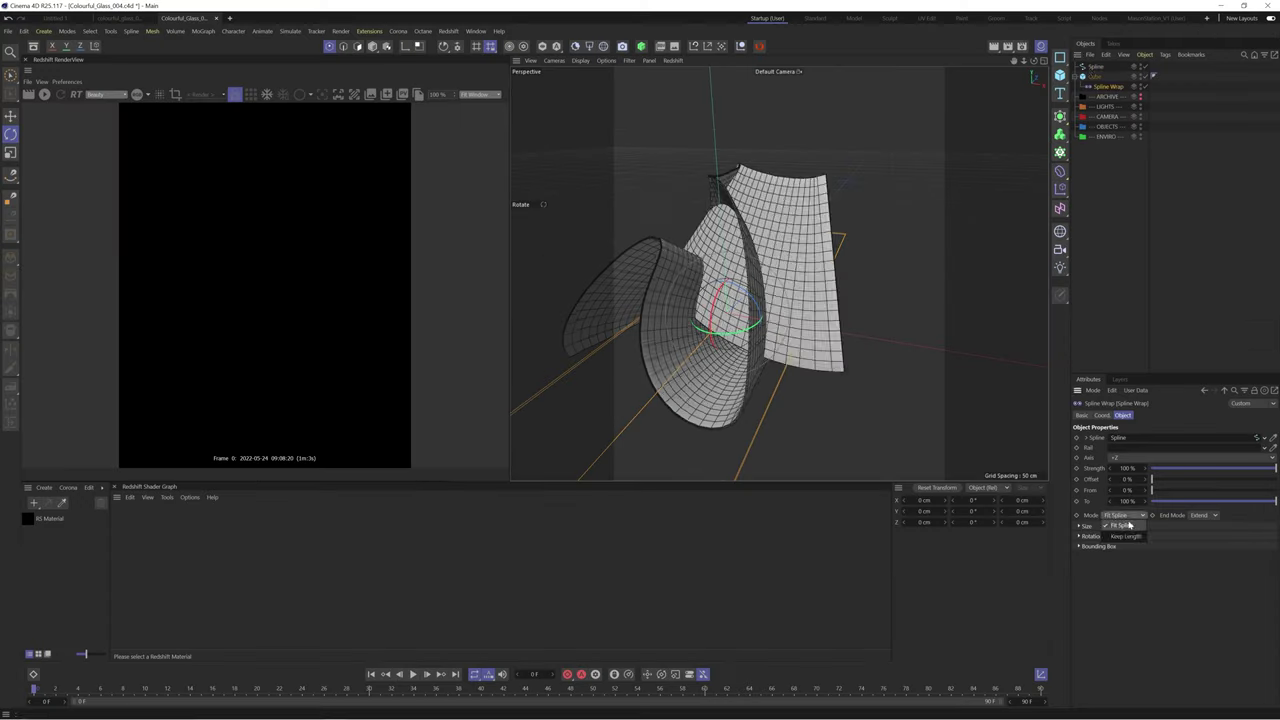
drag(1149, 437, 1149, 437)
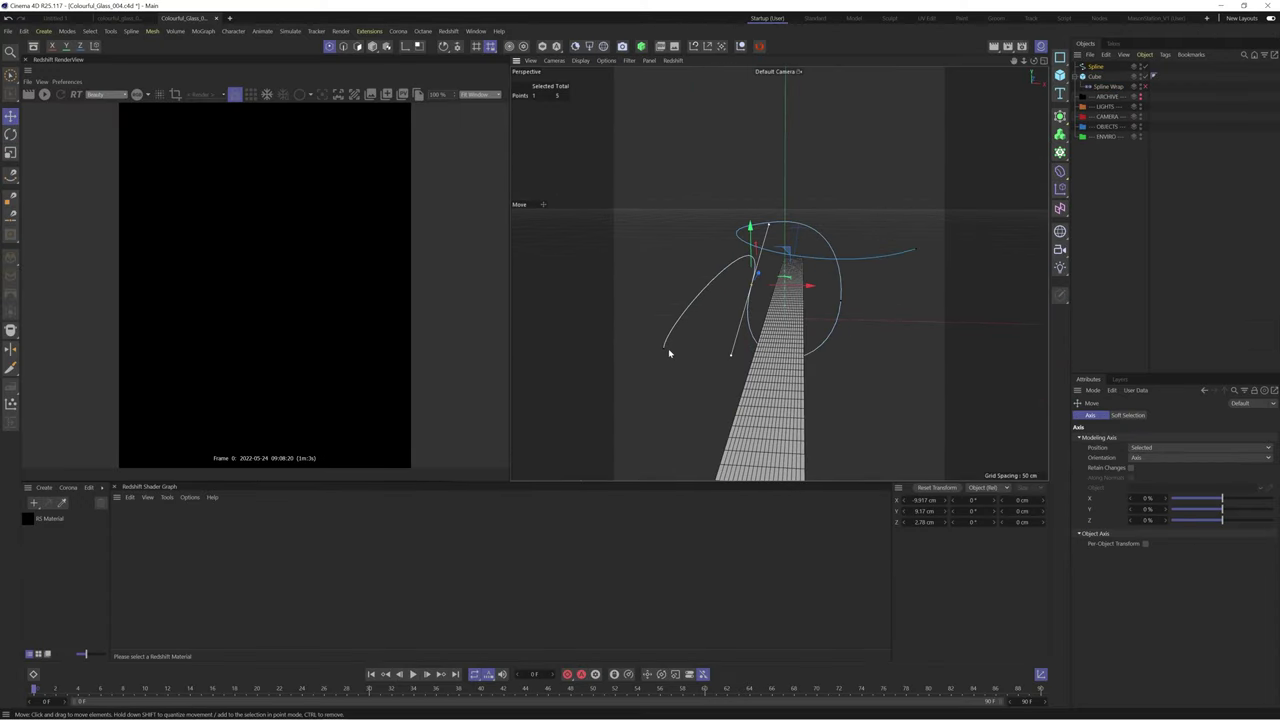
drag(668, 348, 773, 150)
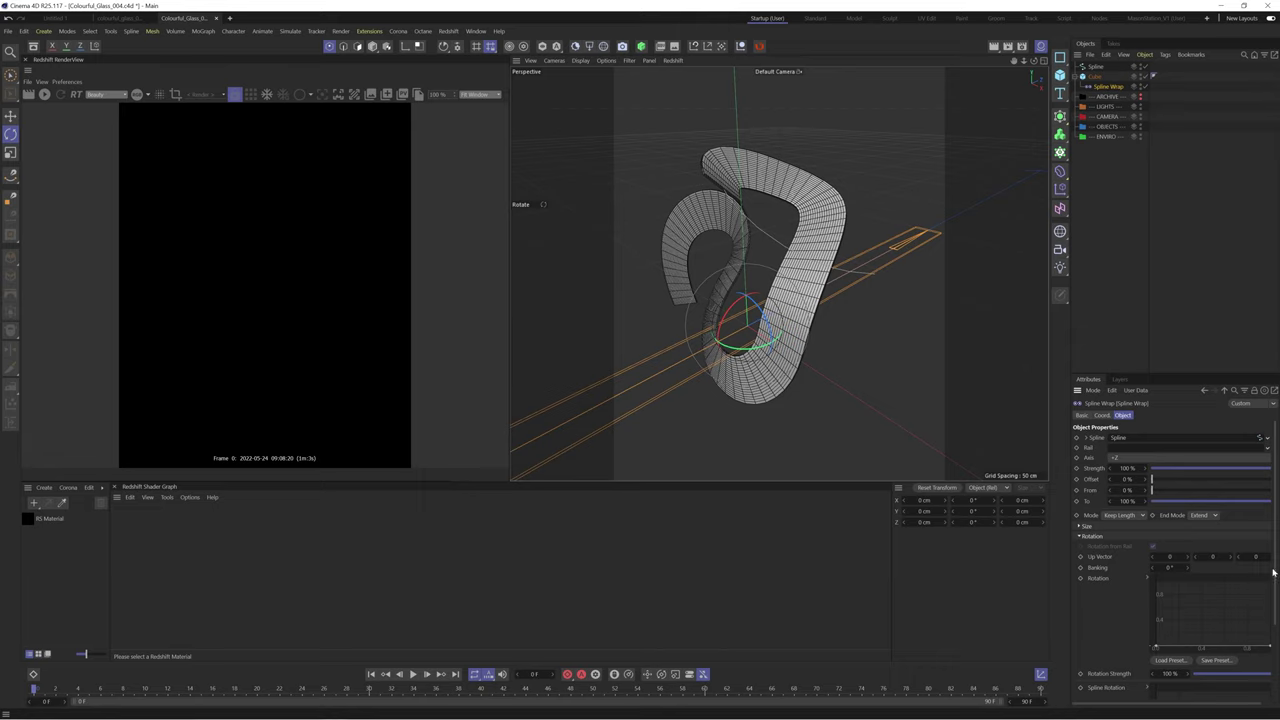
drag(1273, 573, 1273, 593)
drag(1187, 540, 1187, 540)
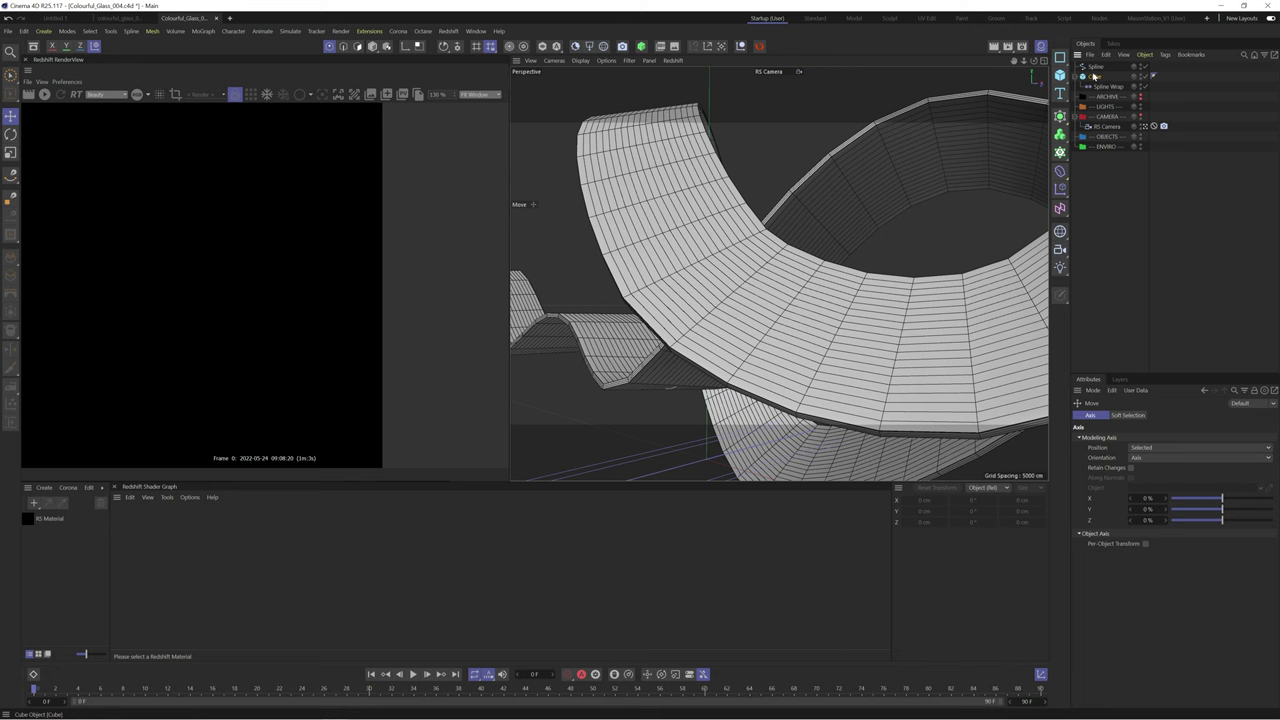
Place the cube inside a Subdivision Surface and disable that generator.
click(1094, 76)
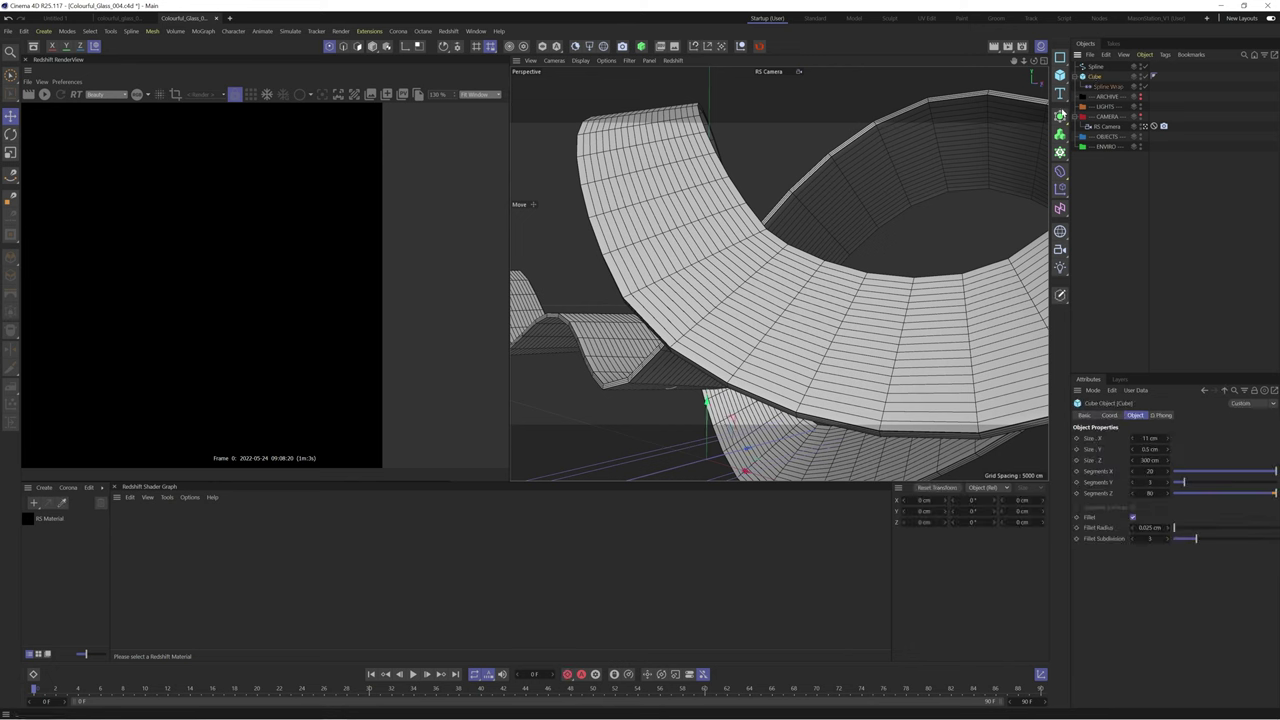
alt+click(1060, 116)
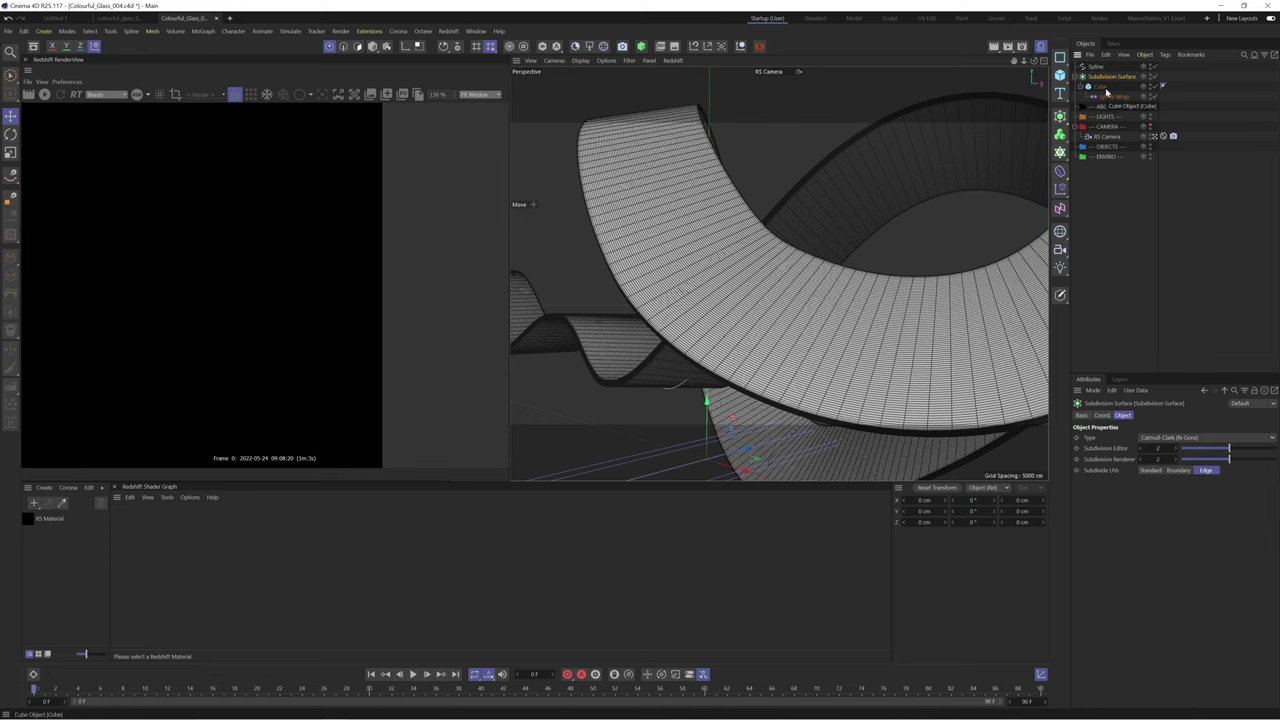
click(1103, 88)
click(1155, 77)
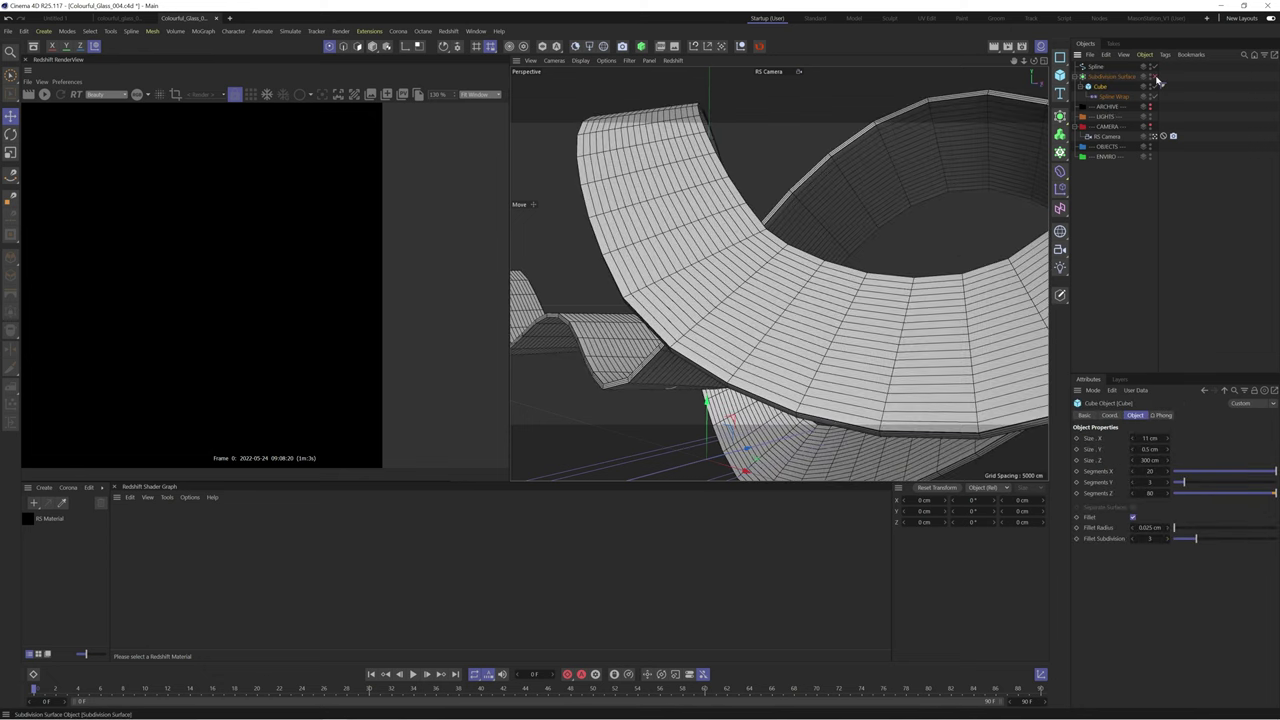
Add a Redshift Object tag to the cube and enable tessellation in its geometry override.
click(1097, 86)
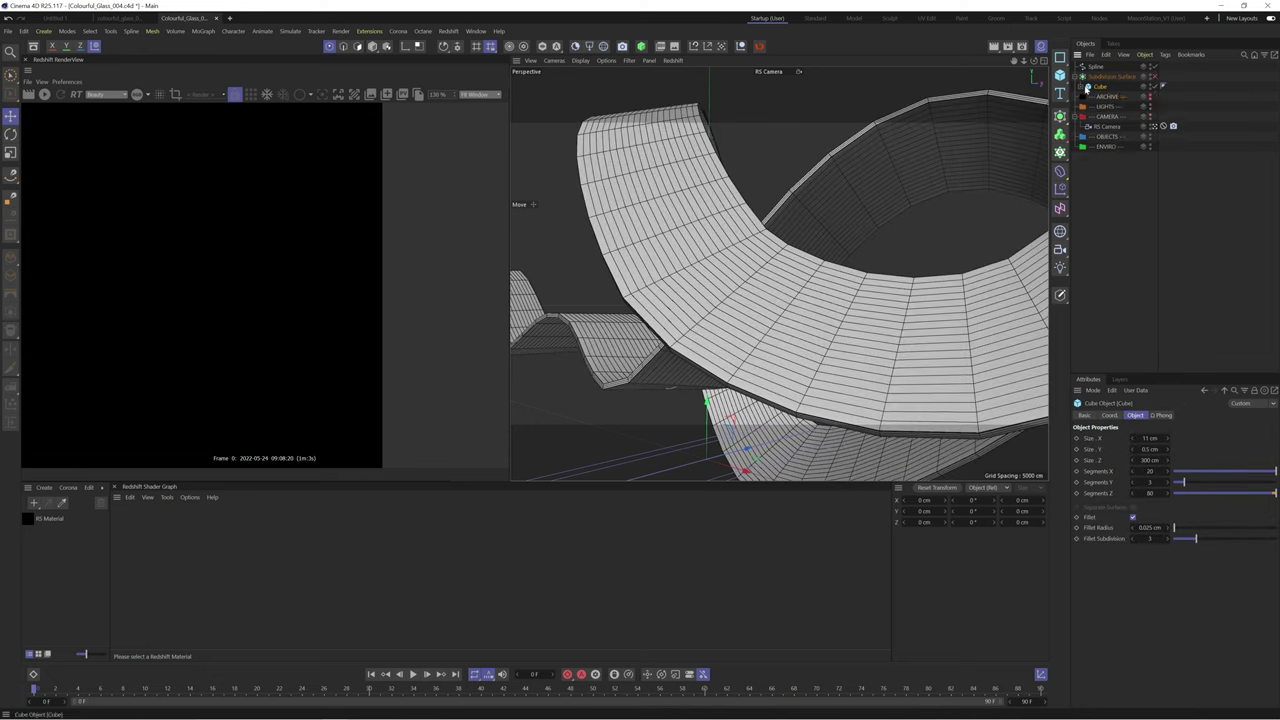
right_click(1087, 89)
mouse_move(1158, 220)
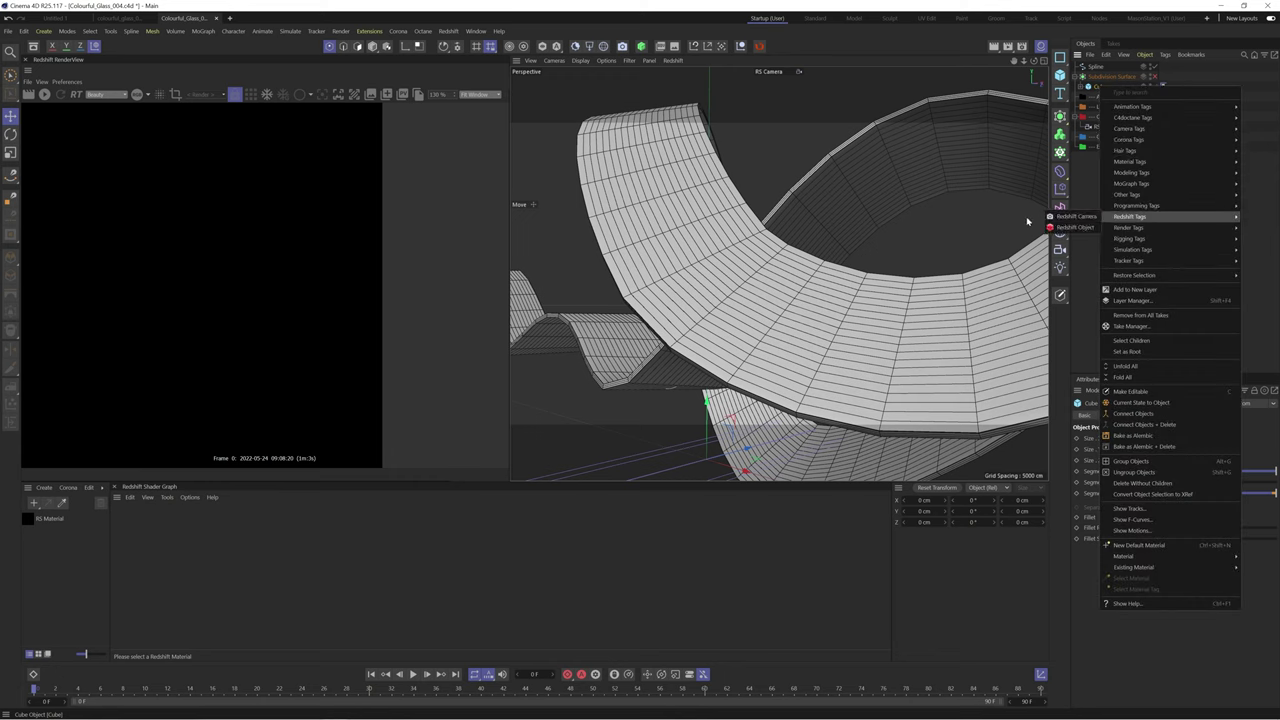
click(1063, 228)
click(1153, 415)
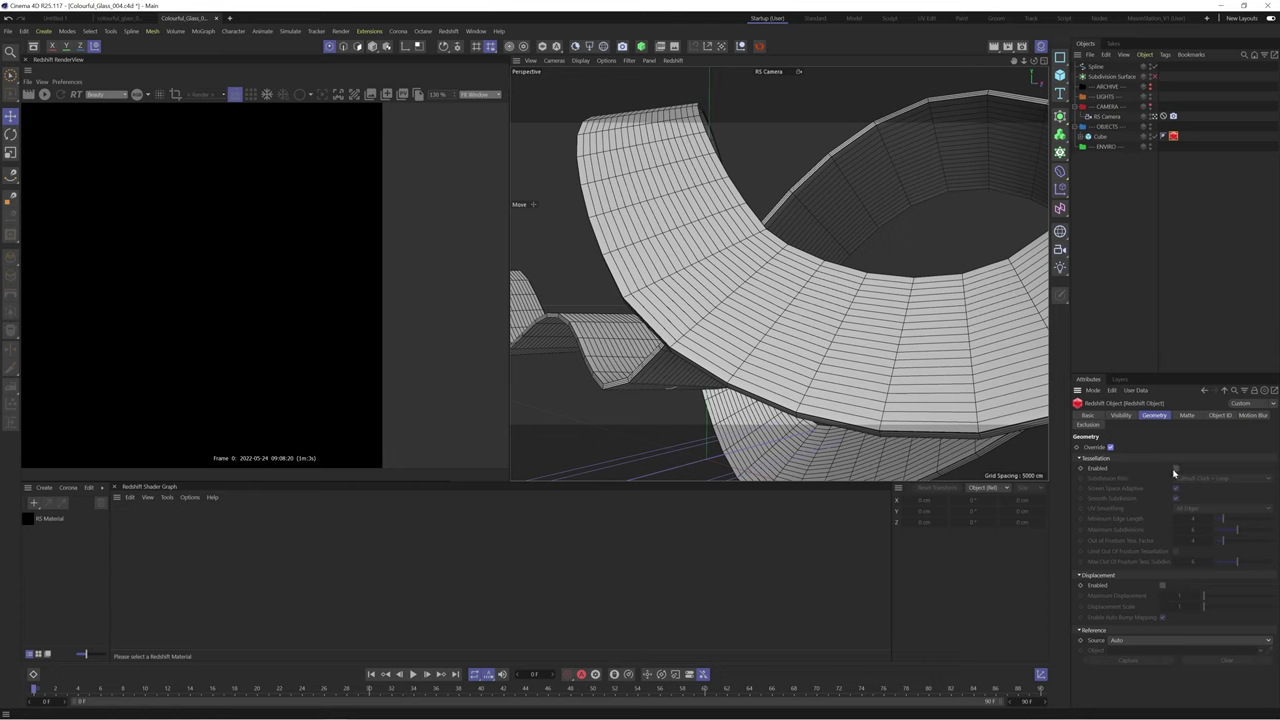
click(1175, 469)
Delete the disabled Subdivision Surface and start the live render in the Redshift RenderView.
click(1143, 260)
click(1097, 77)
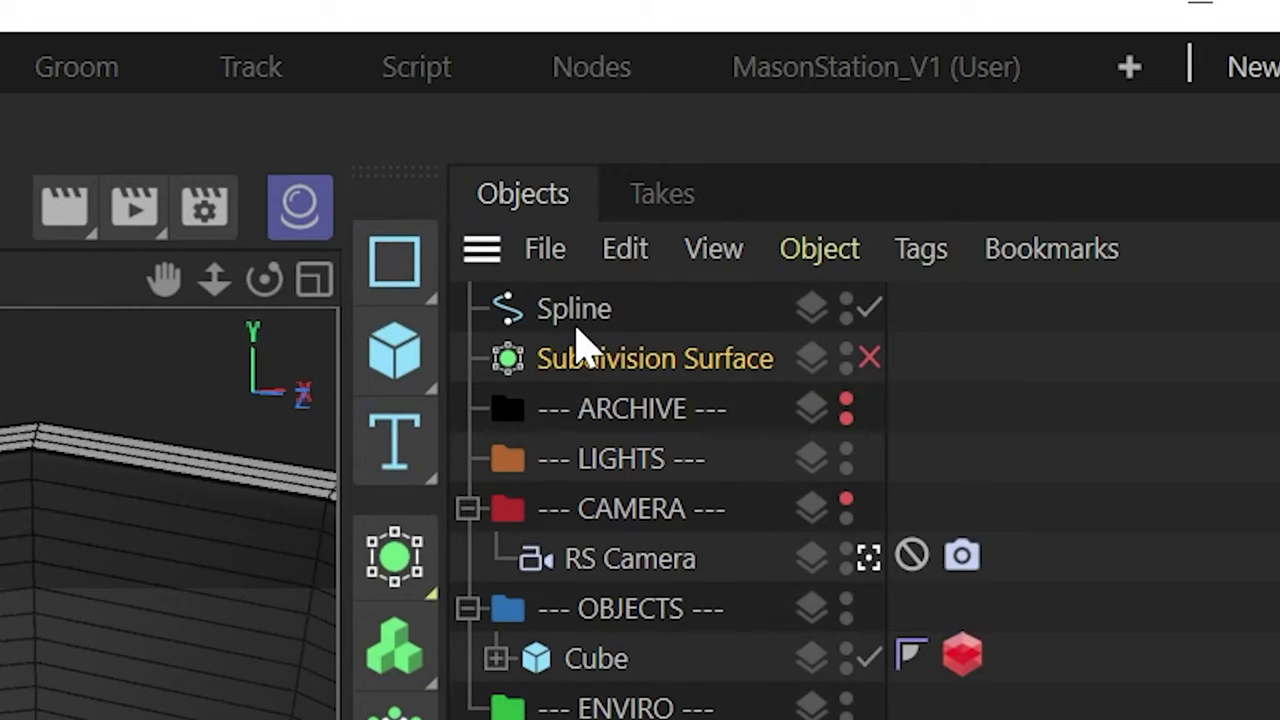
key(Delete)
click(45, 94)
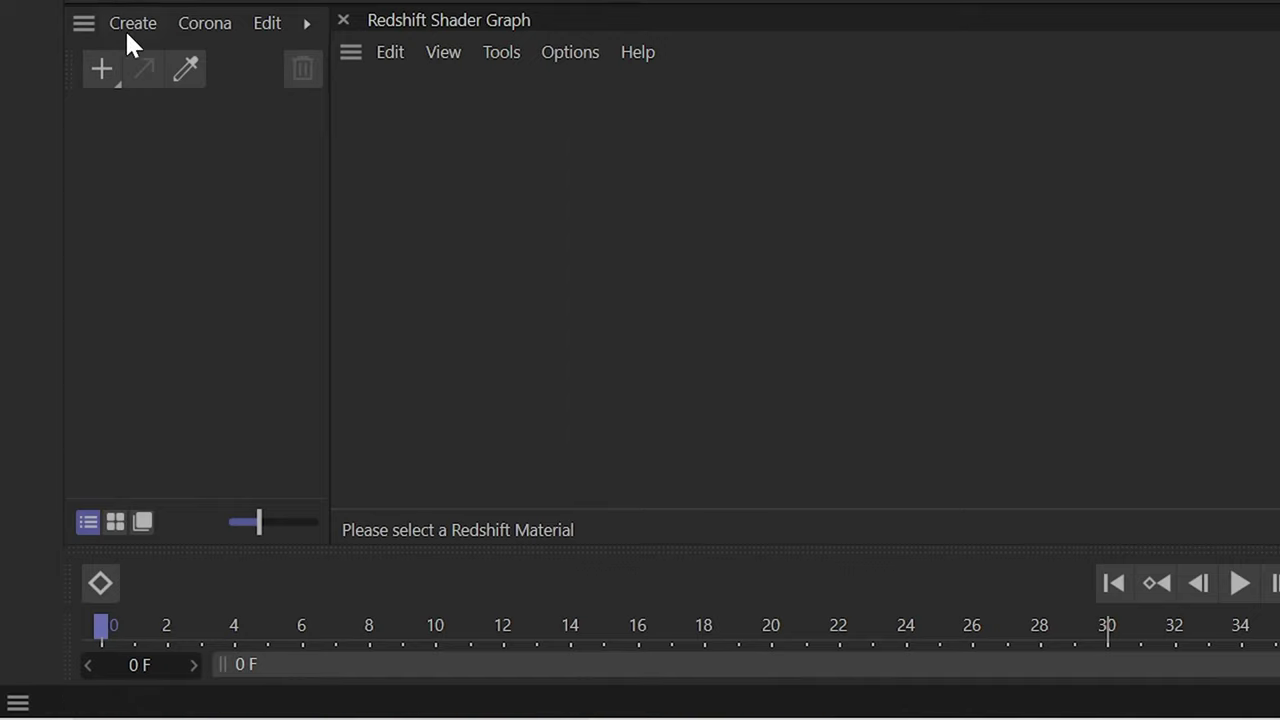
Create a Redshift Standard material, apply it to the Curve object and raise its Metalness to the maximum.
click(134, 23)
click(600, 563)
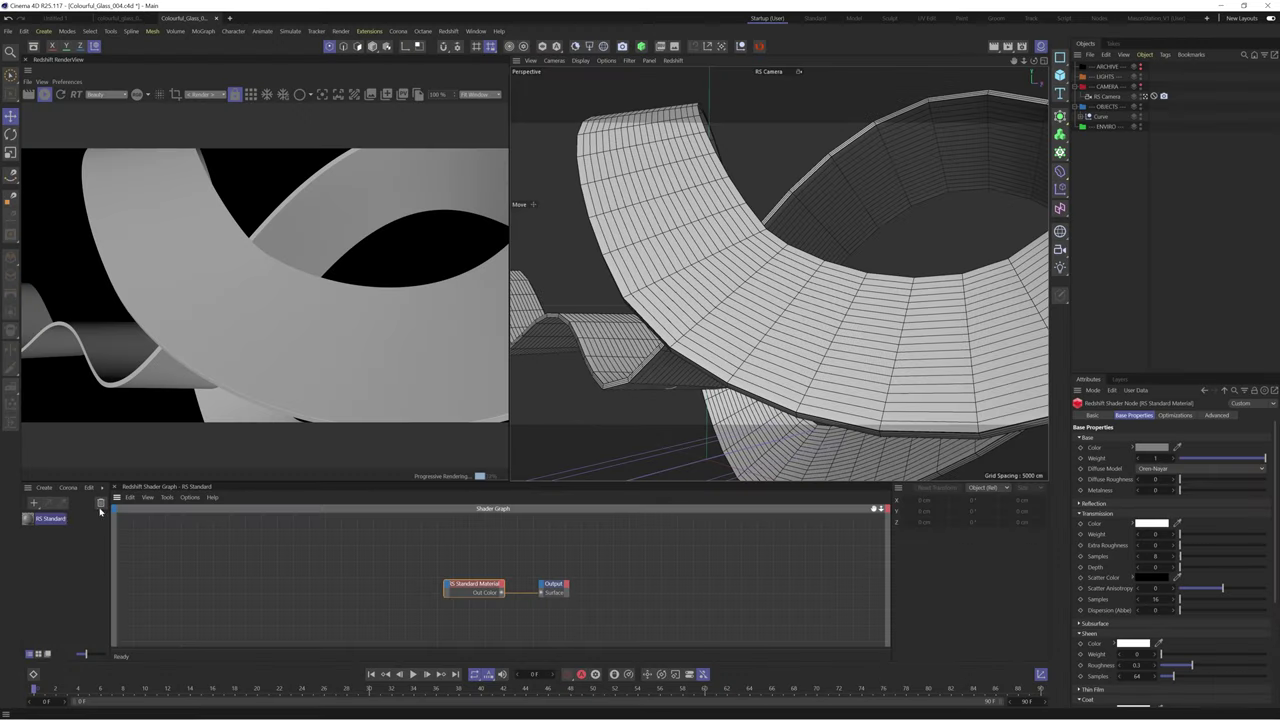
drag(1090, 157, 1105, 117)
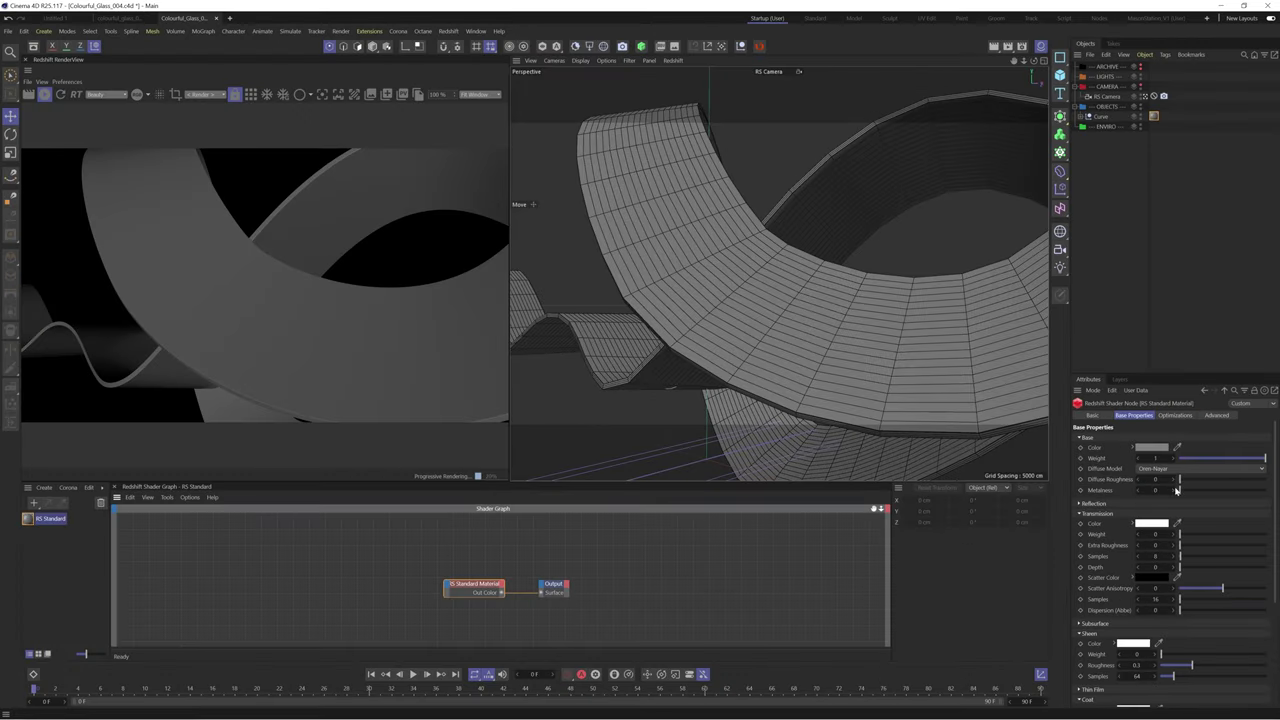
drag(1185, 490, 1265, 490)
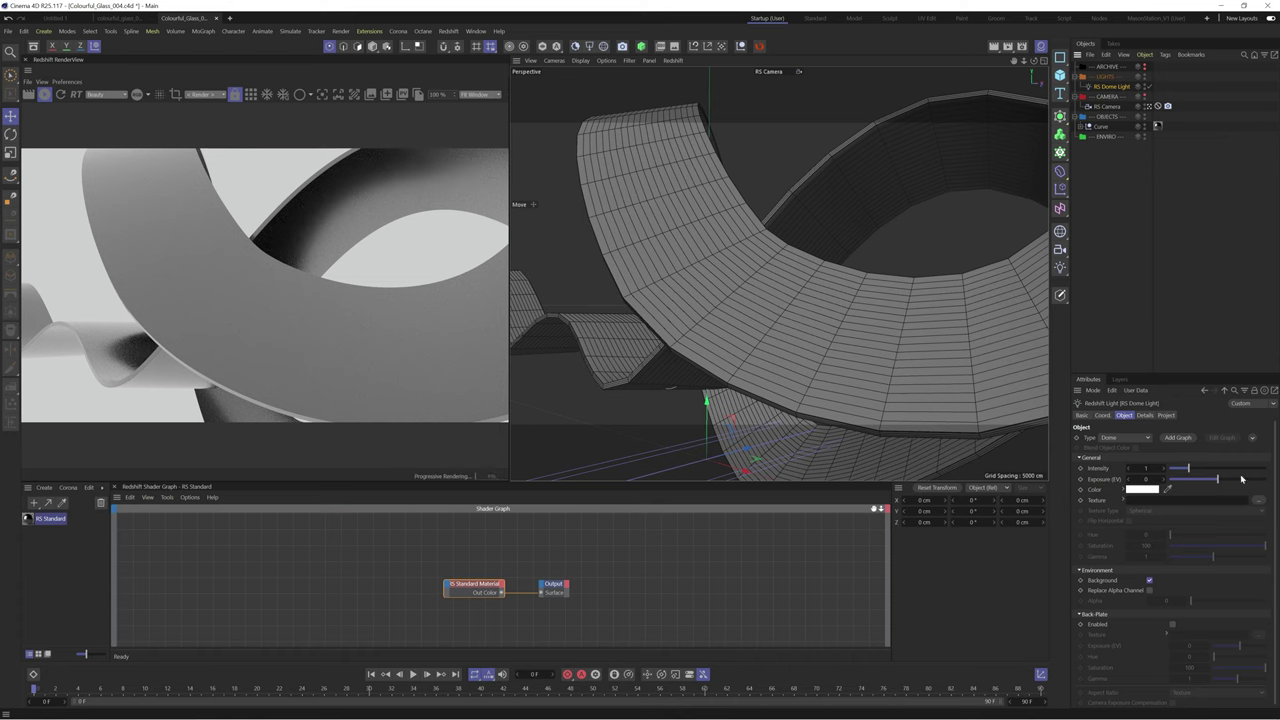
Load an EXR from the Pro Studios Metal Vol 2 PlusHDRIs folder as the dome light's texture and expand its image settings.
click(1258, 500)
click(776, 229)
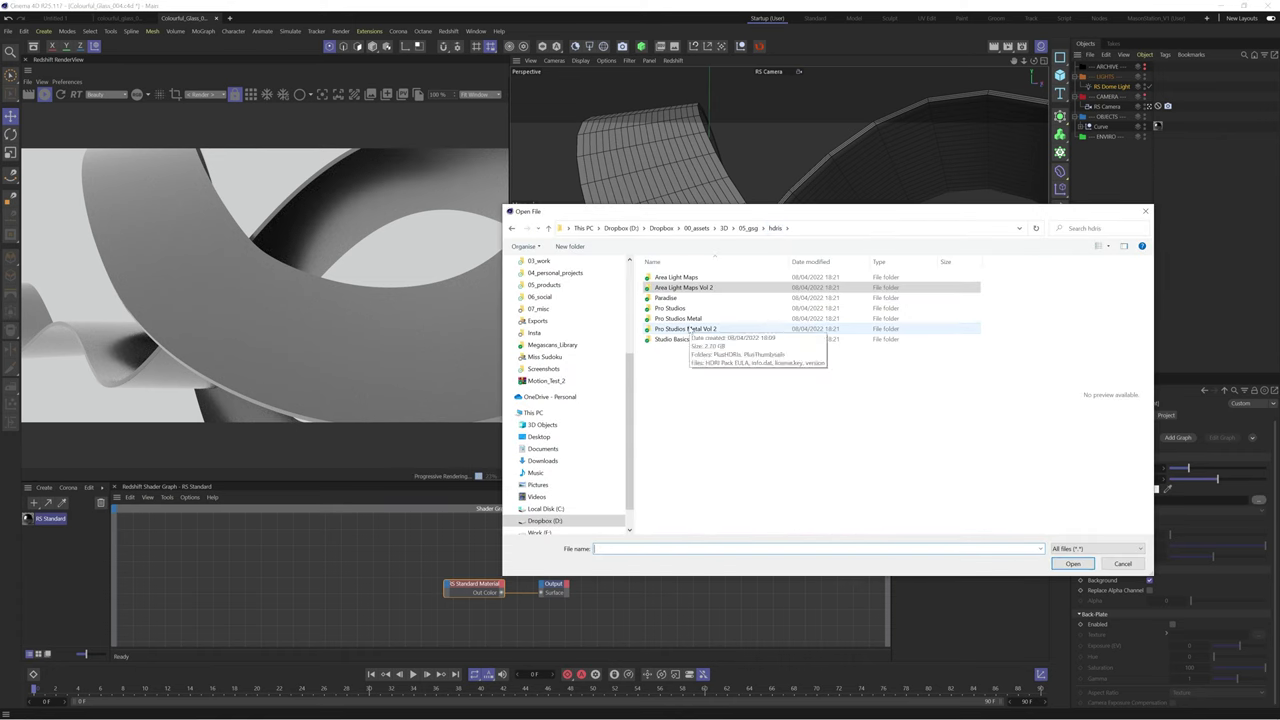
double_click(688, 329)
double_click(680, 287)
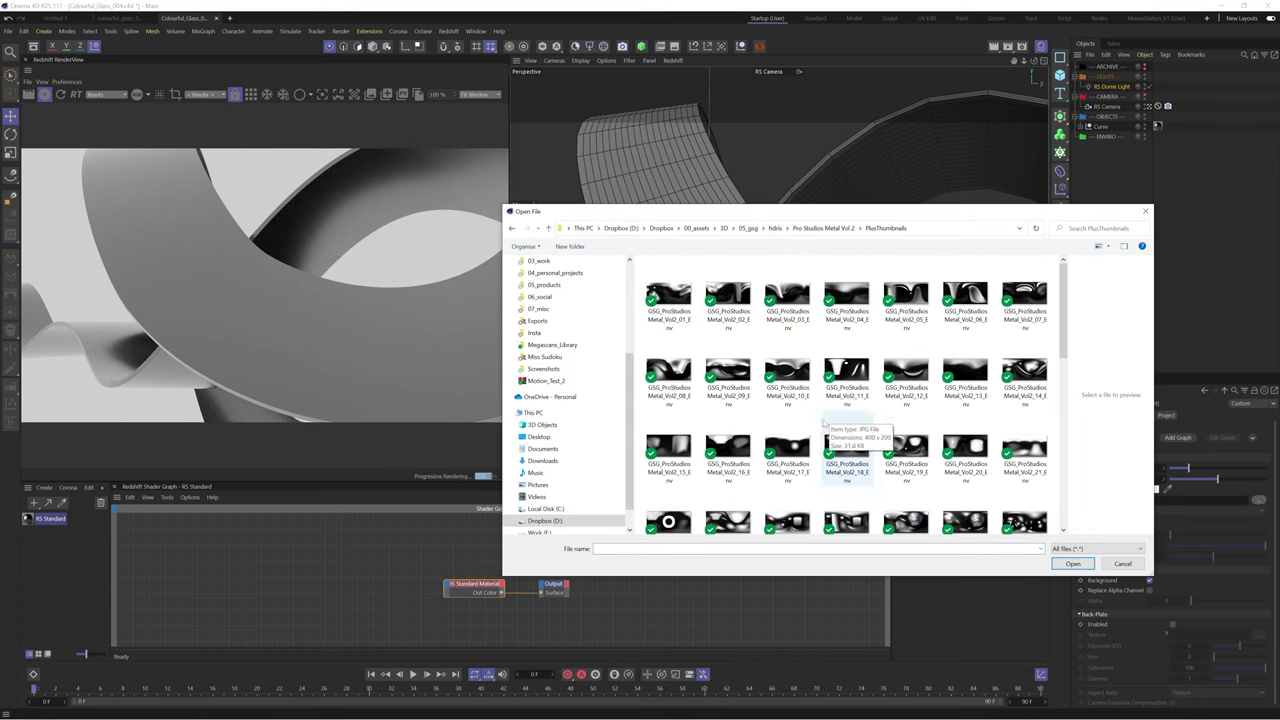
key(alt+Left)
double_click(727, 278)
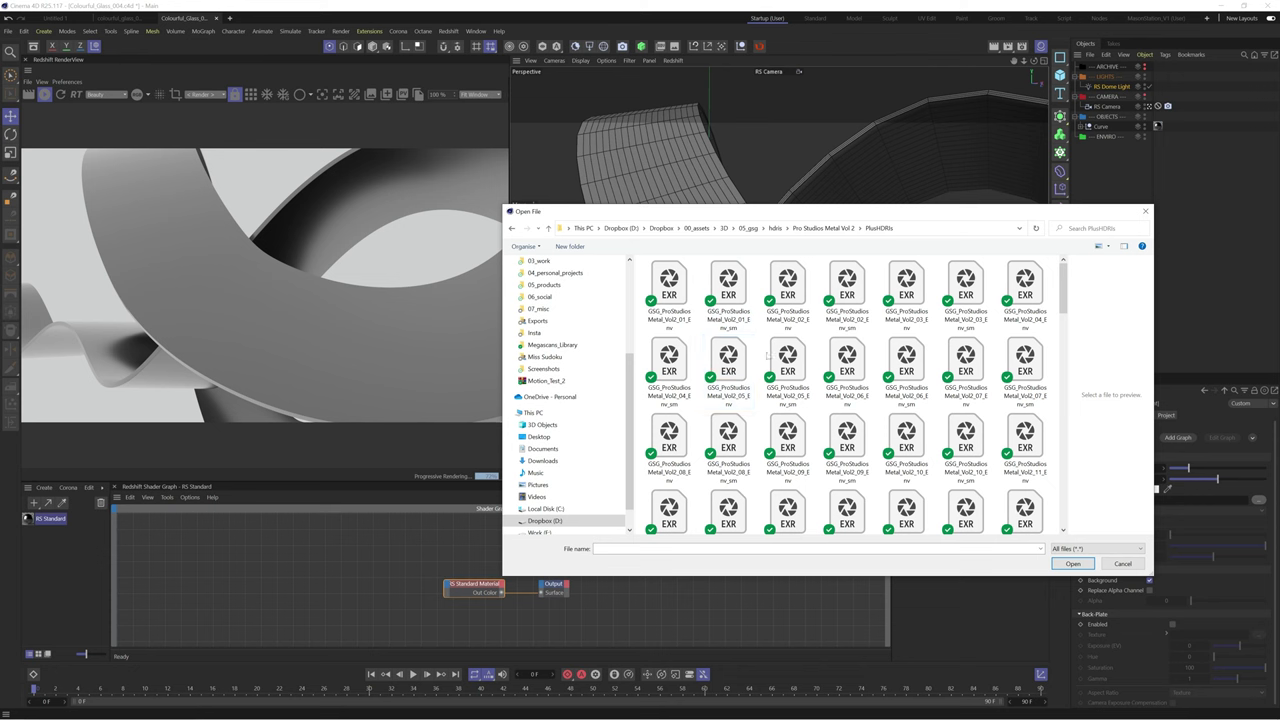
double_click(749, 439)
click(703, 411)
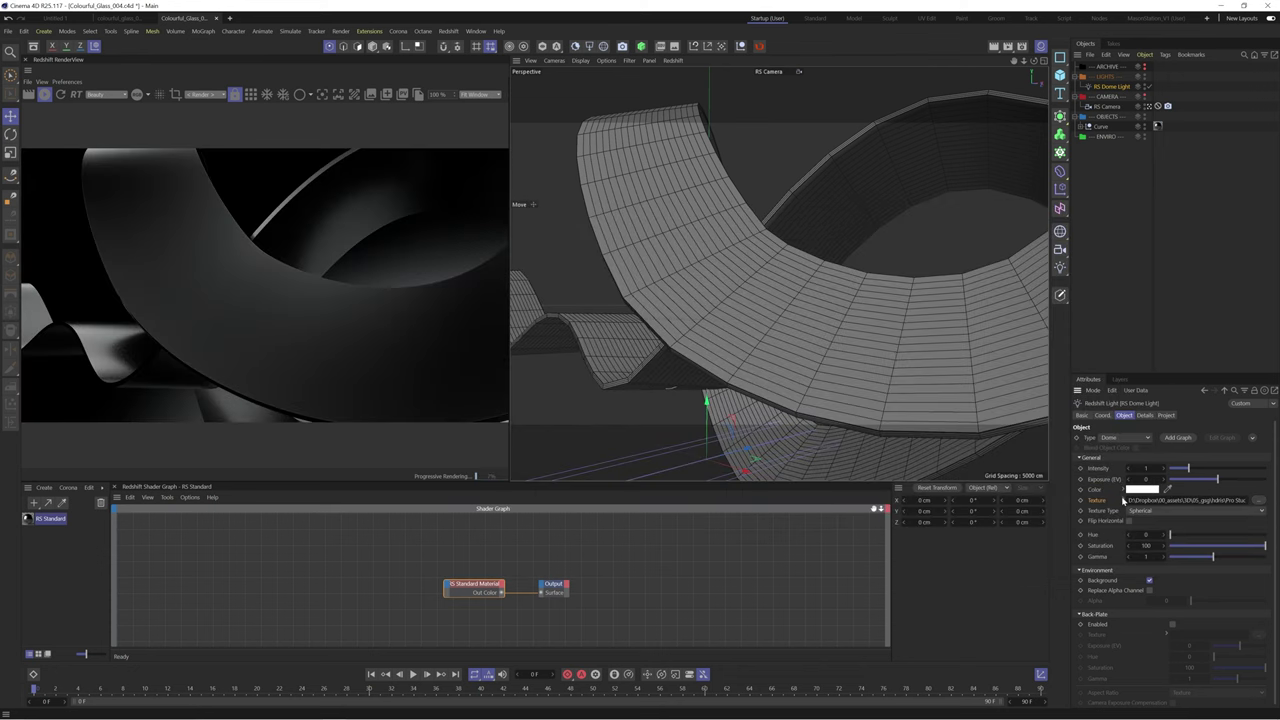
click(1123, 500)
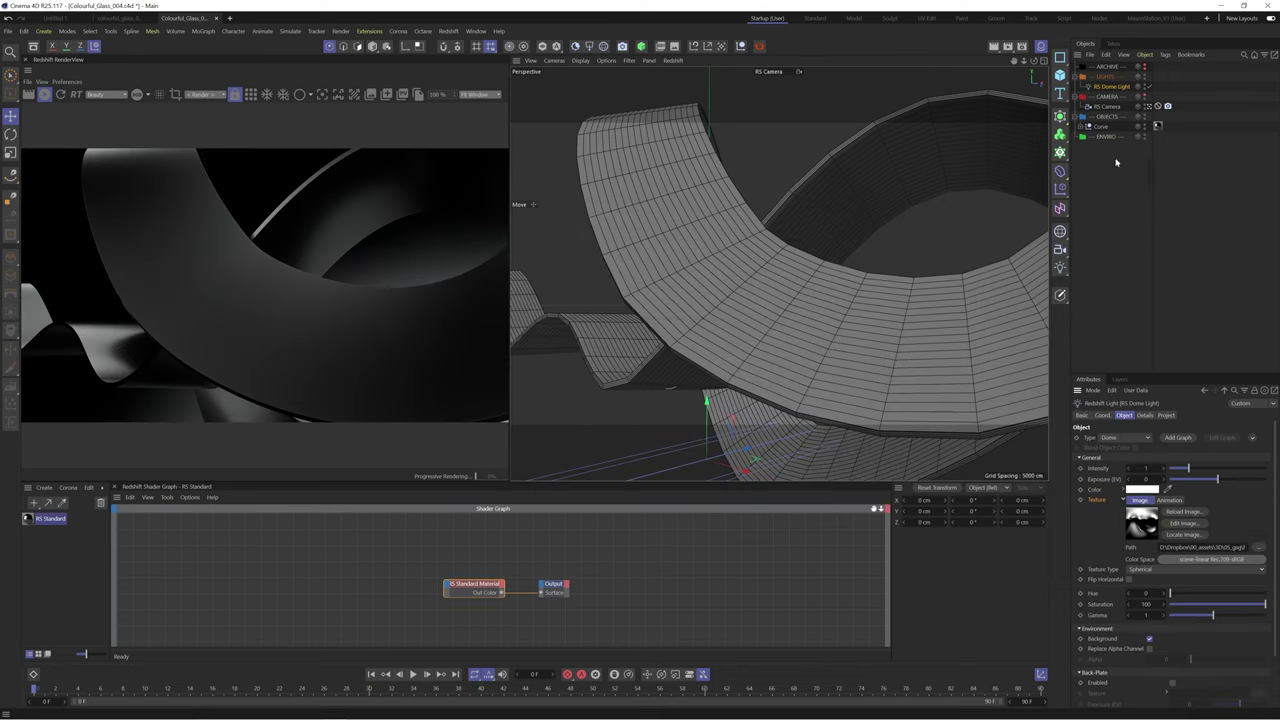
Try rotating the dome light in the viewport to shift the HDRI reflections, and undo the rotation.
key(e)
key(r)
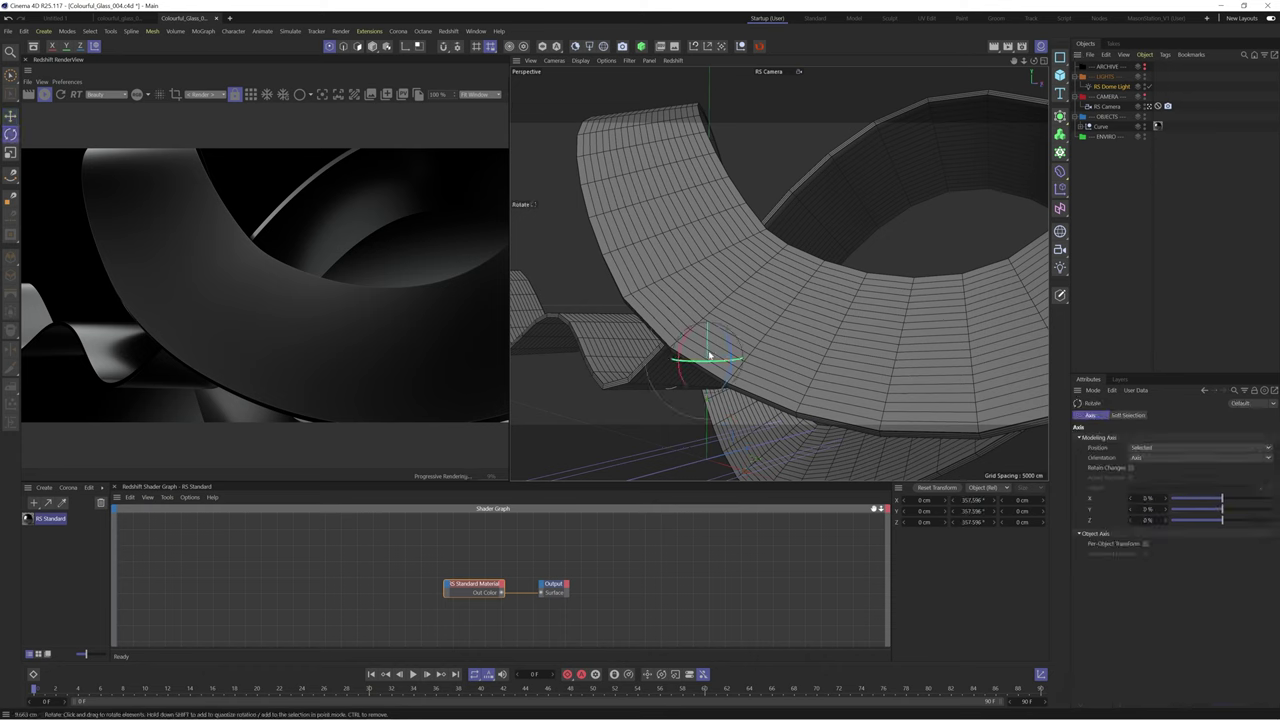
drag(671, 386, 647, 424)
key(ctrl+z)
click(488, 581)
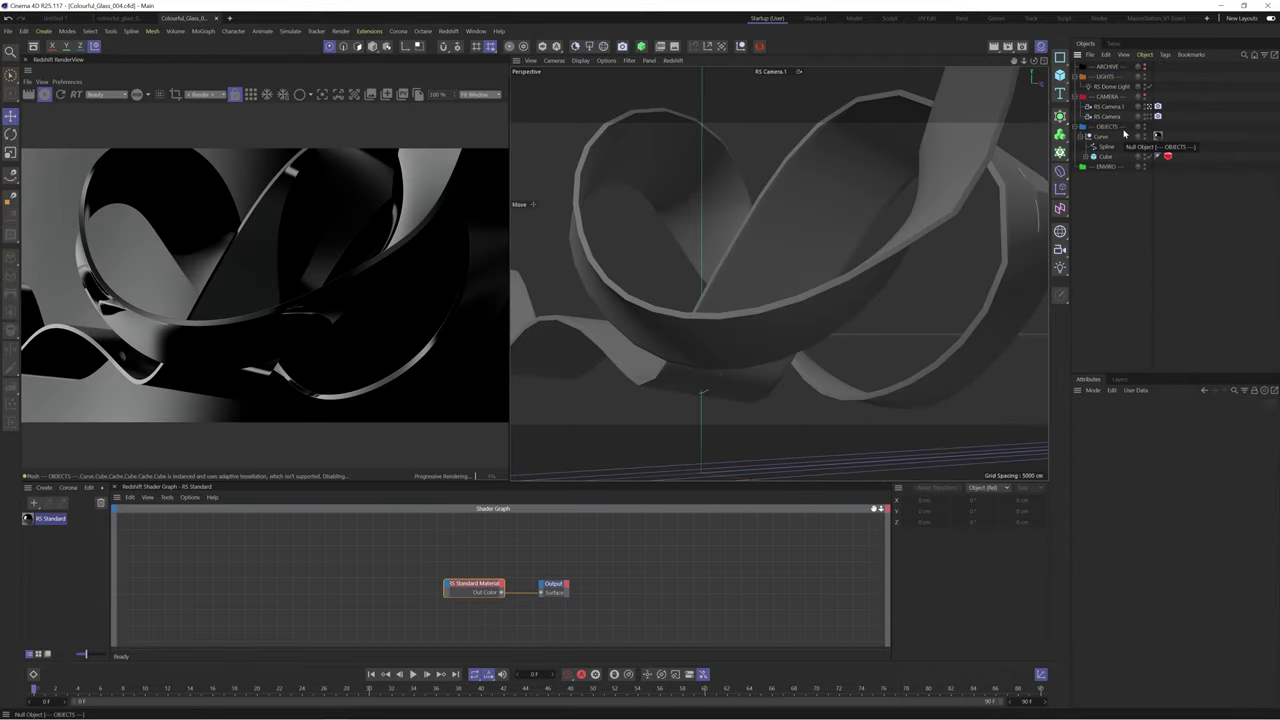
Collapse the Curve hierarchy and rotate the RS Dome Light to reposition the HDRI reflections on the ribbon.
click(1080, 137)
key(r)
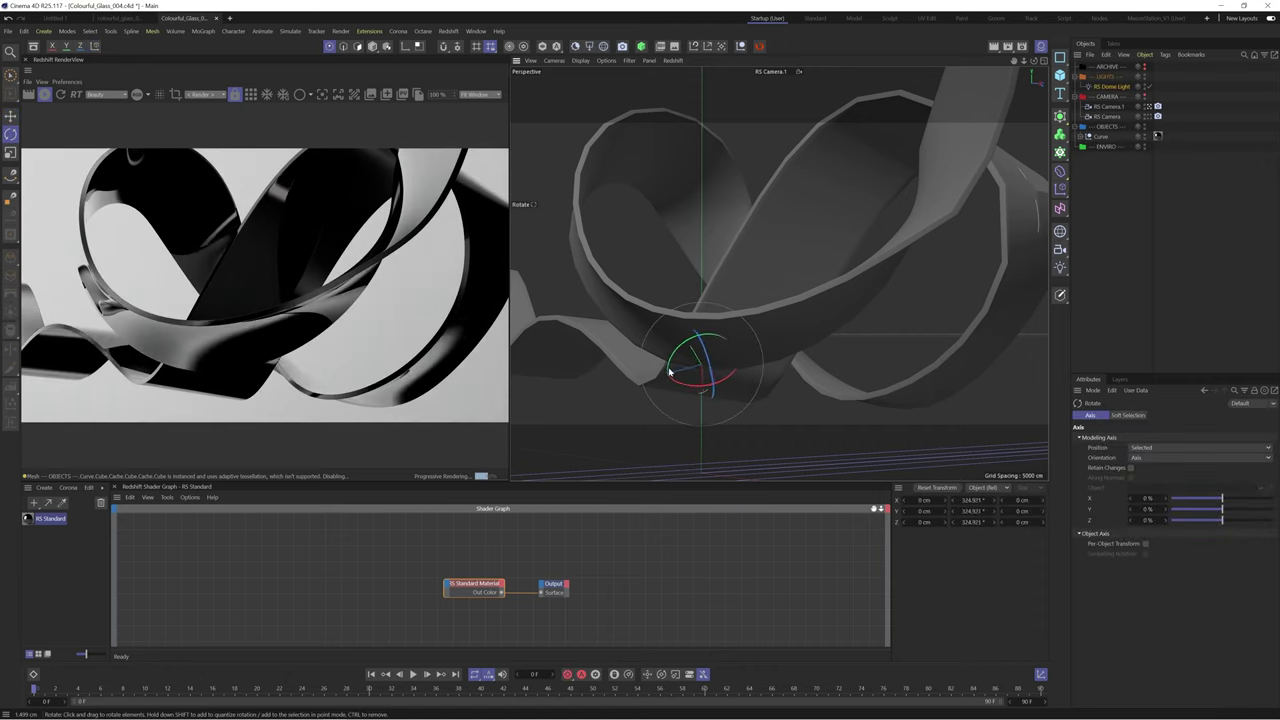
drag(658, 302, 683, 271)
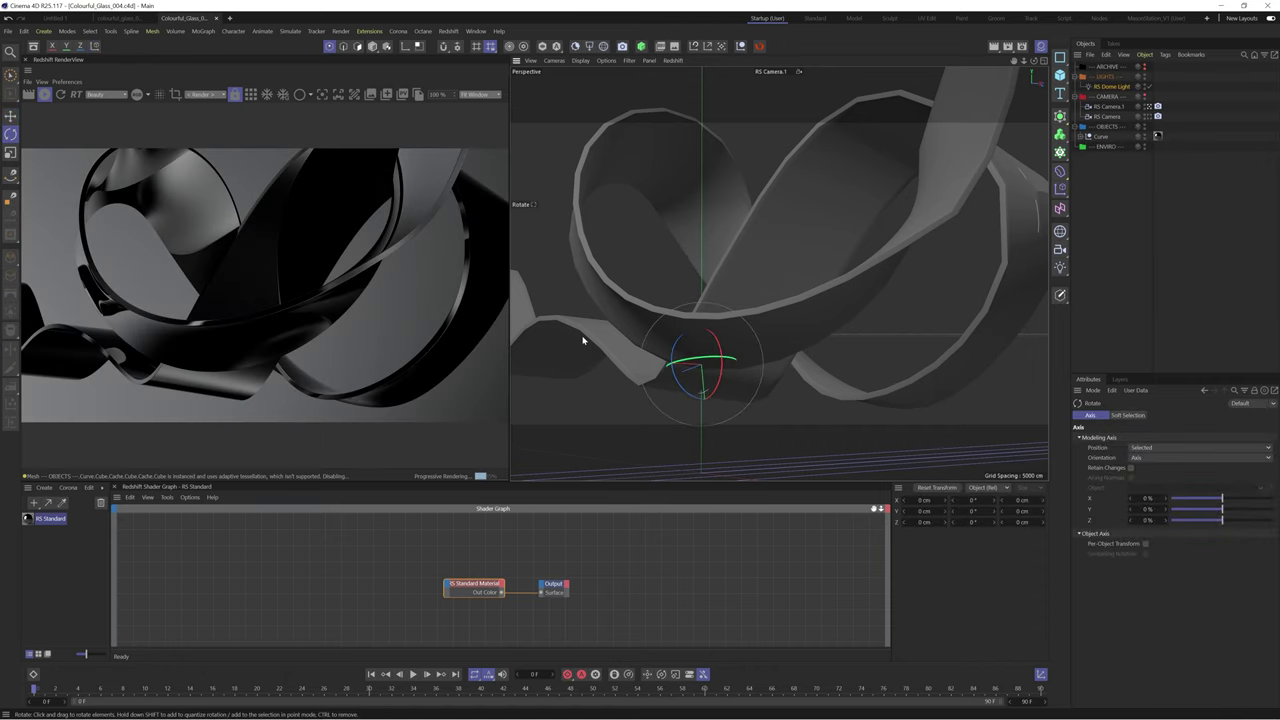
Set the RS Standard material's base weight and metalness to 0, and its transmission weight to 1.
click(474, 585)
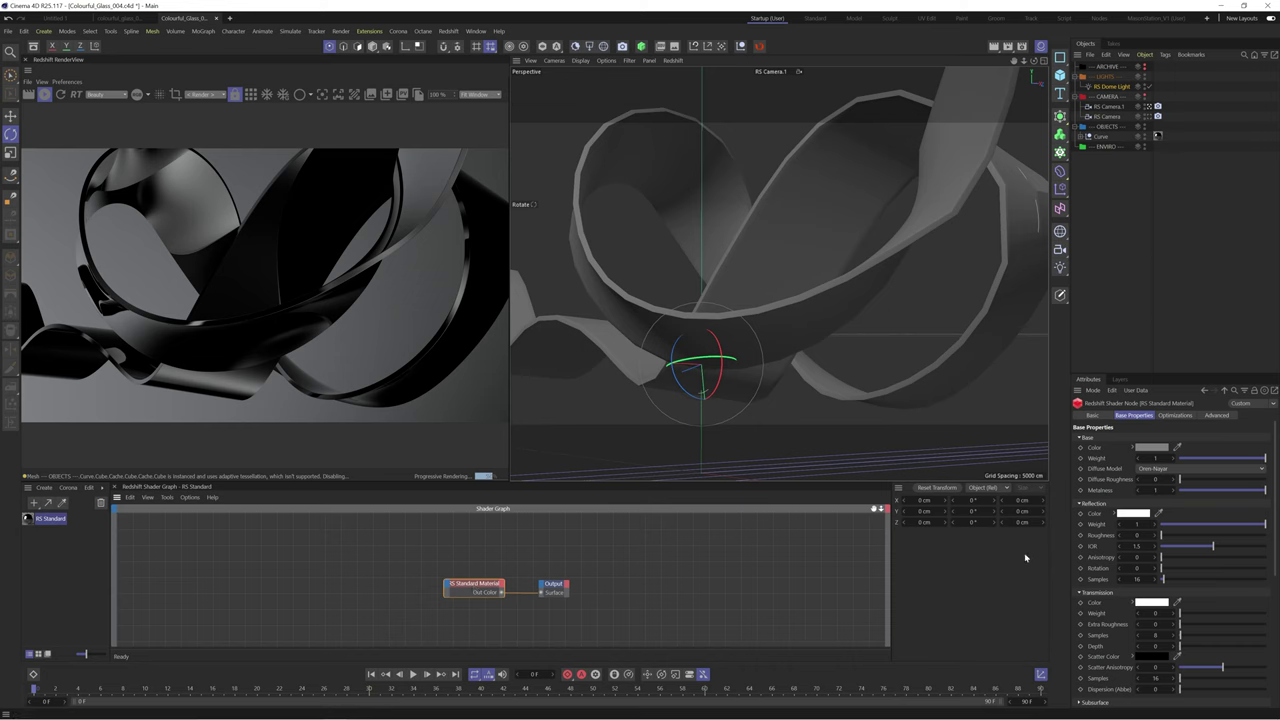
drag(1248, 493, 1178, 459)
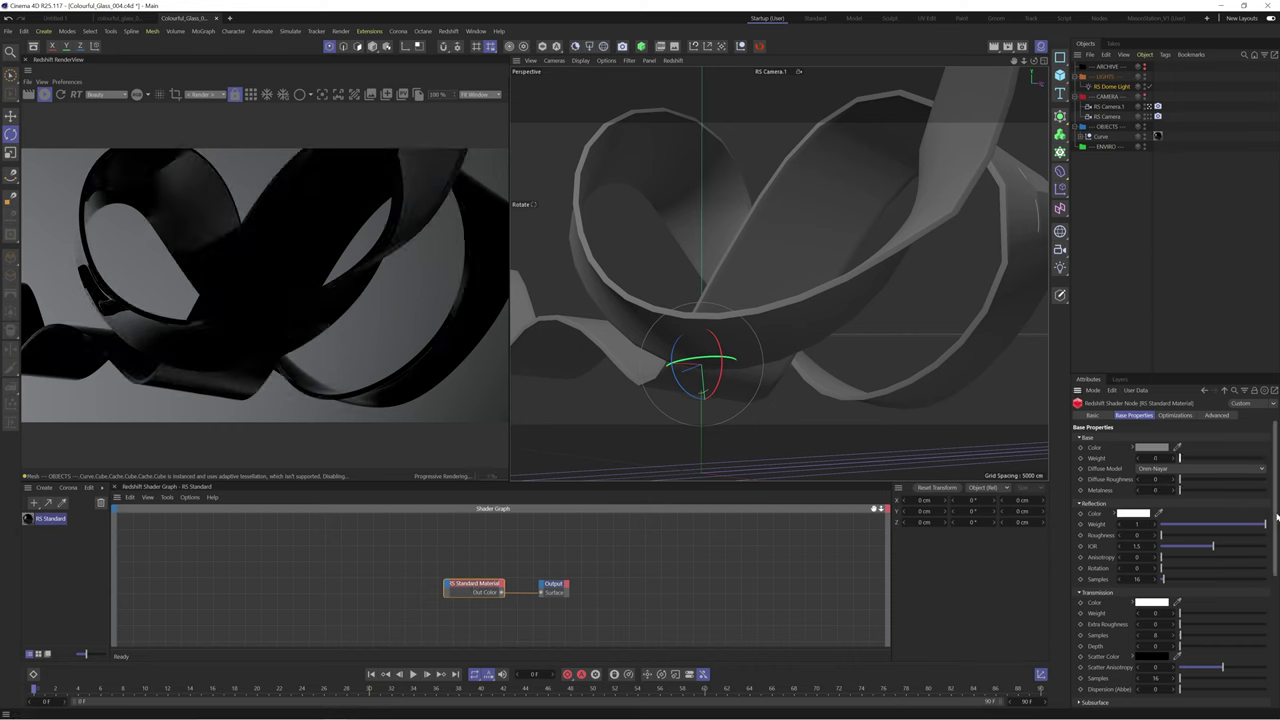
drag(1276, 518, 1279, 572)
drag(1203, 513, 1266, 511)
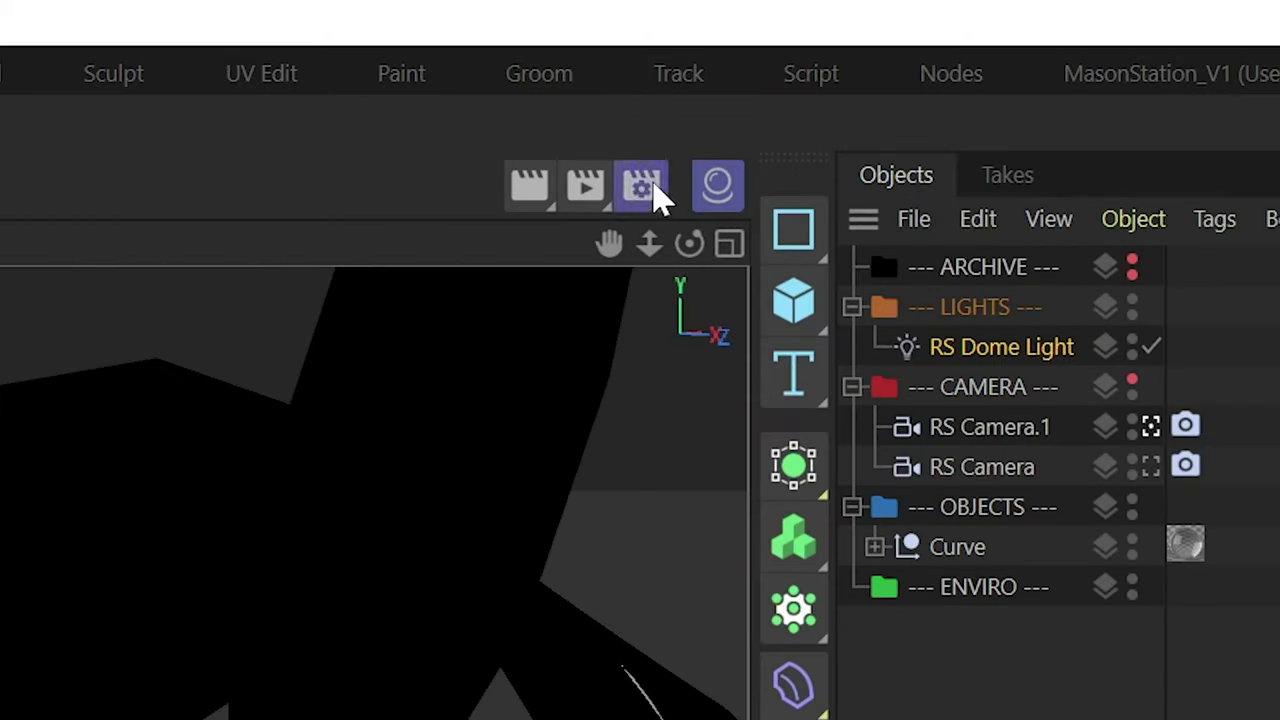
Open the Redshift page of the render settings and store a snapshot of the current glass render.
click(645, 190)
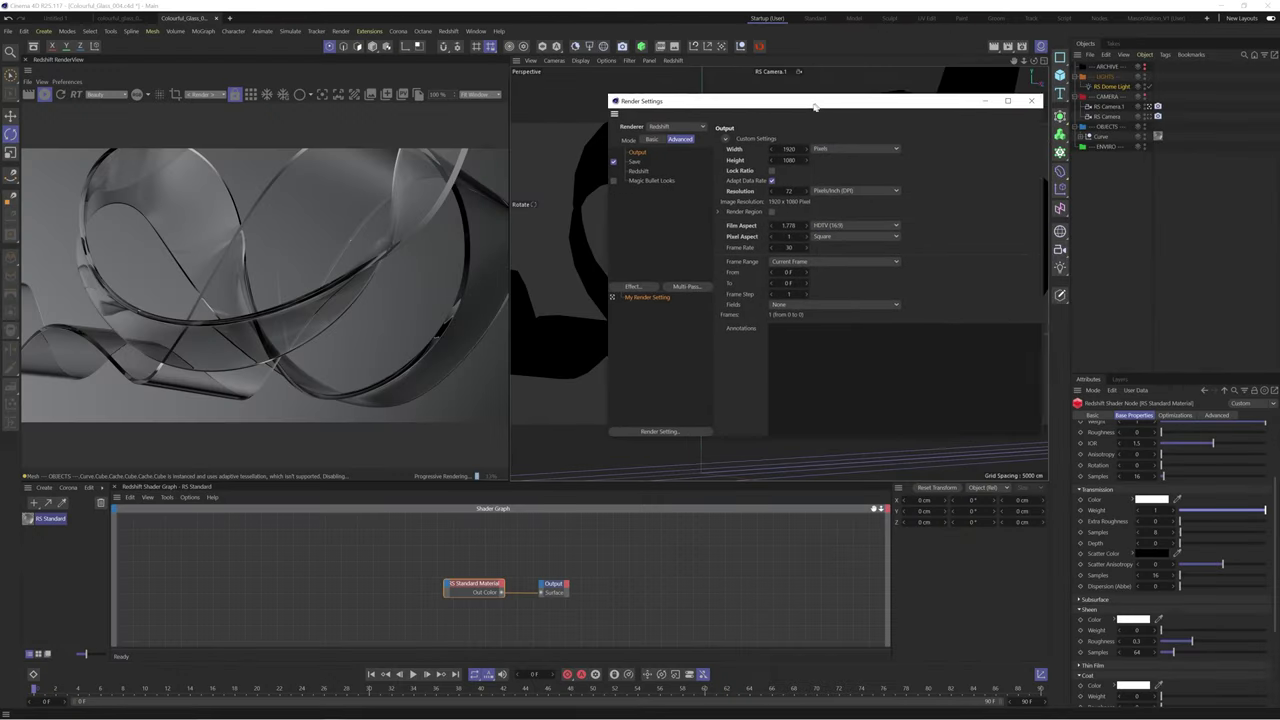
drag(815, 105, 752, 122)
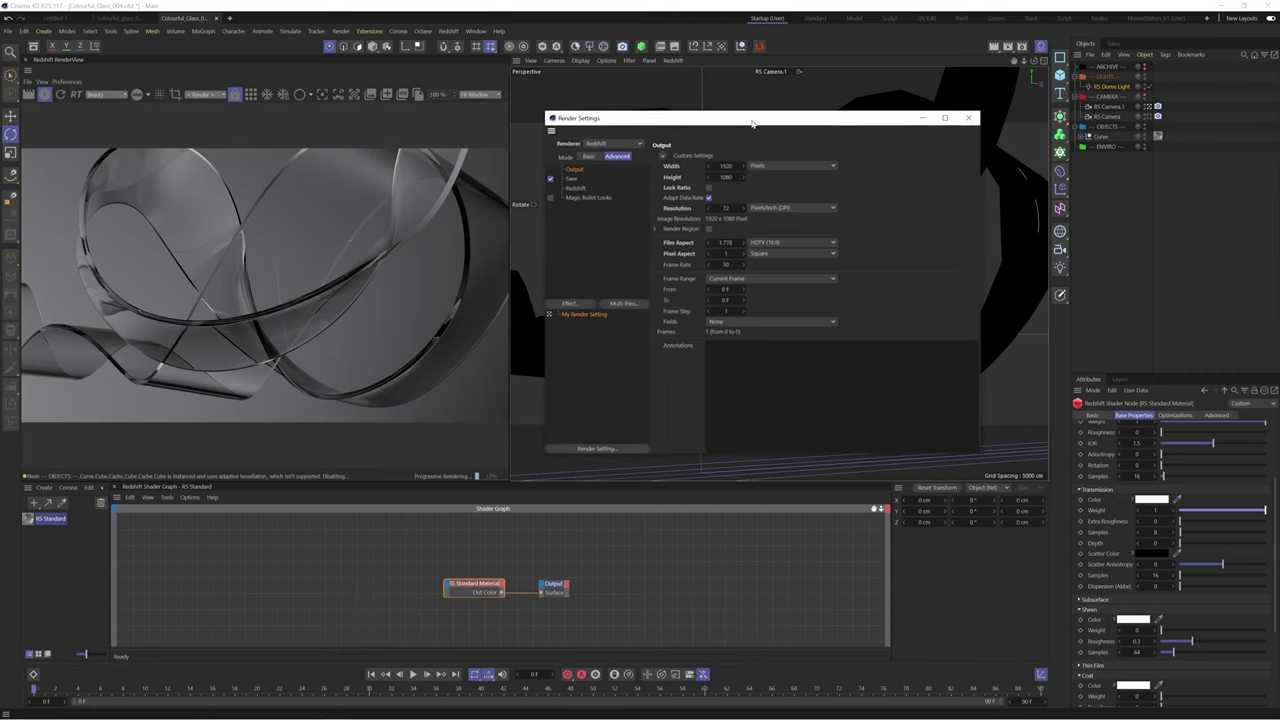
click(576, 189)
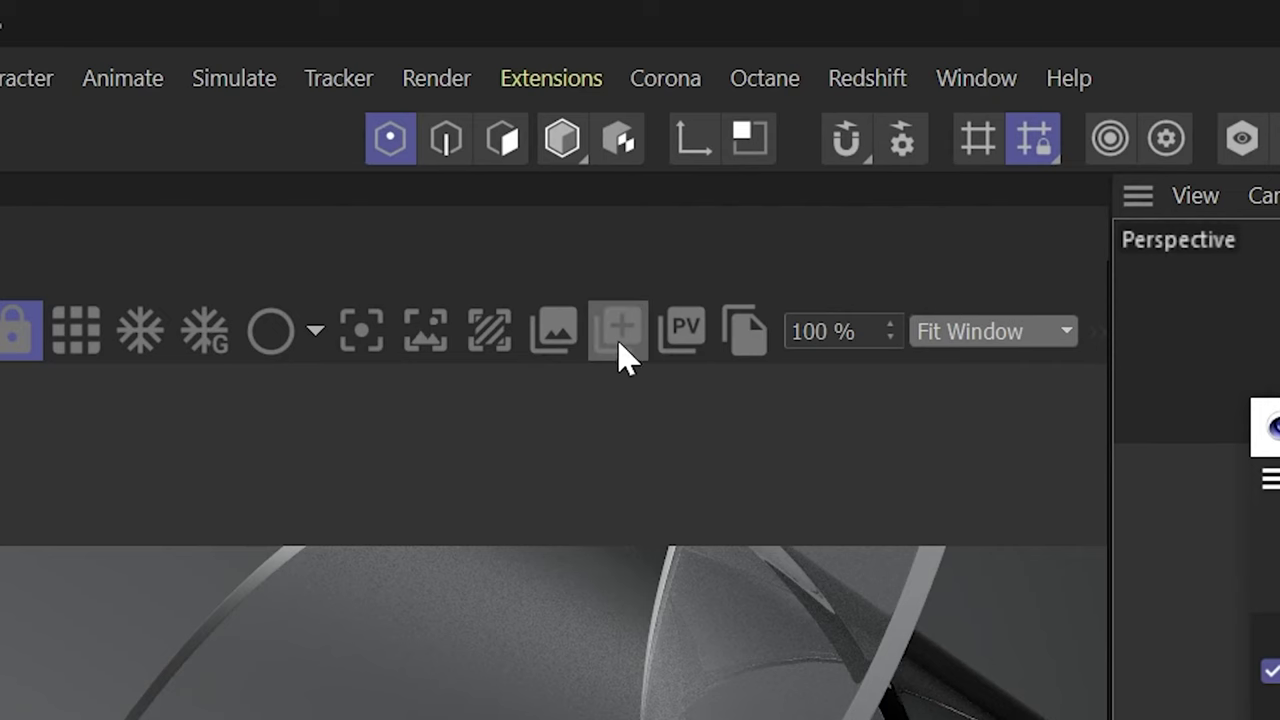
click(385, 95)
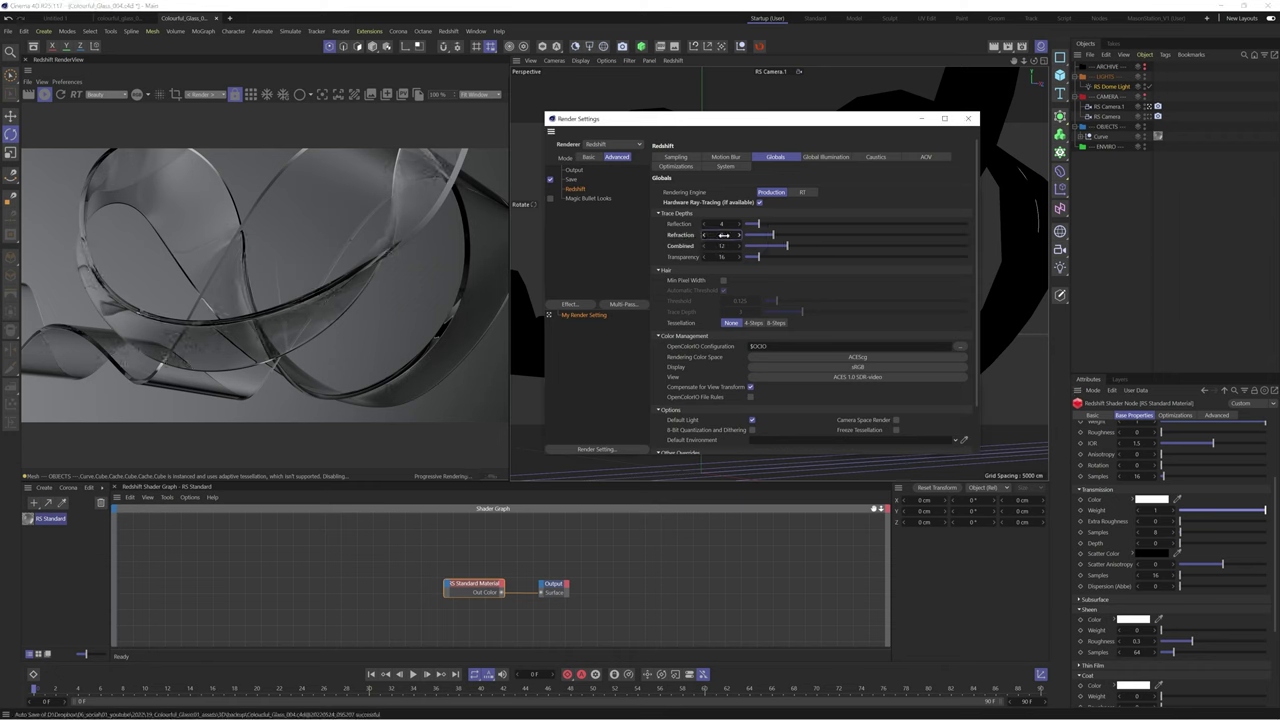
Set the global trace depths to 6 for Reflection, 6 for Refraction and 12 for Combined.
double_click(723, 224)
text(6)
key(Return)
double_click(723, 246)
text(14)
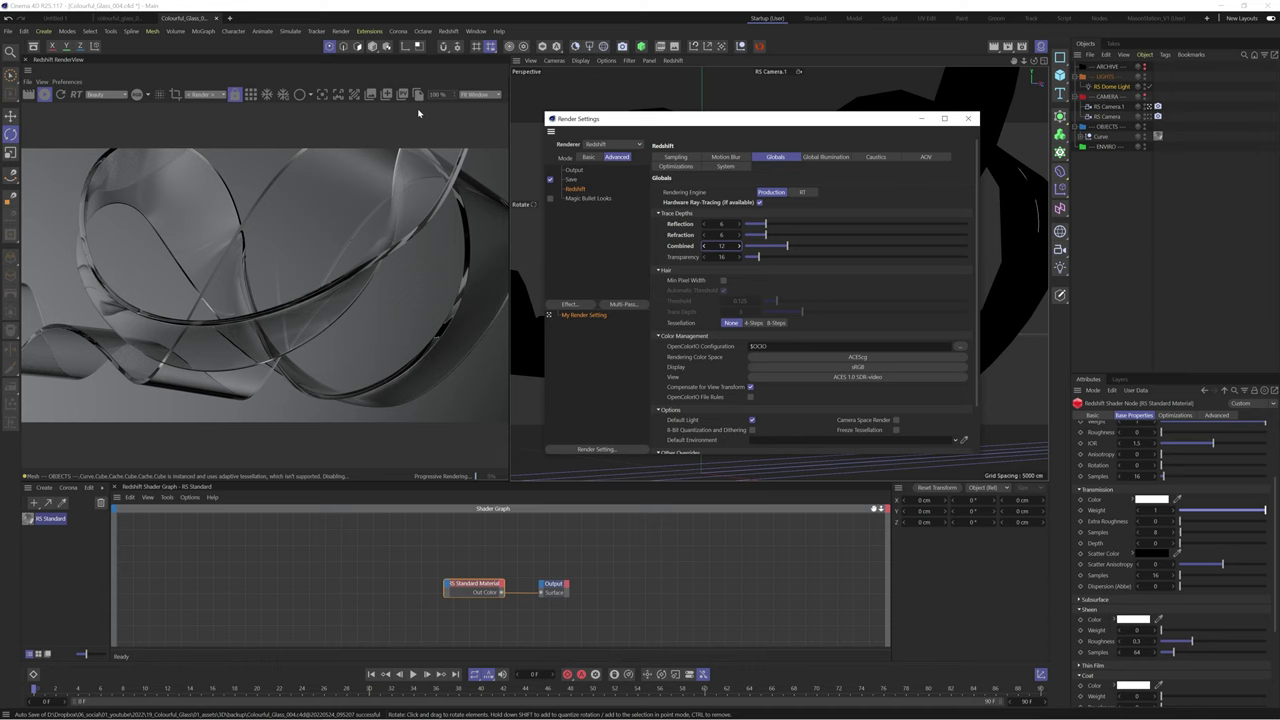
Show the RenderView snapshots and compare the glass in snapshot_0 and snapshot_1 by switching repeatedly between them.
click(370, 94)
click(100, 432)
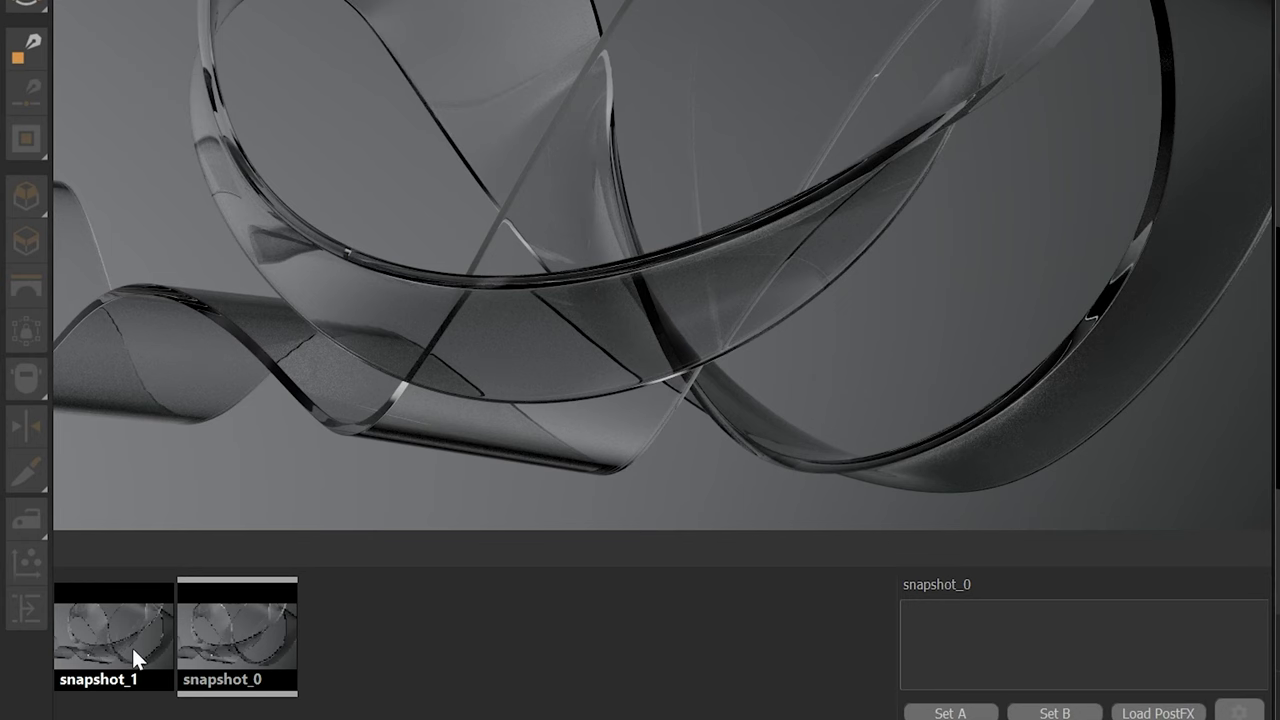
click(132, 648)
click(186, 645)
click(132, 646)
click(226, 635)
click(132, 644)
click(215, 633)
click(132, 644)
click(230, 638)
click(132, 645)
click(215, 640)
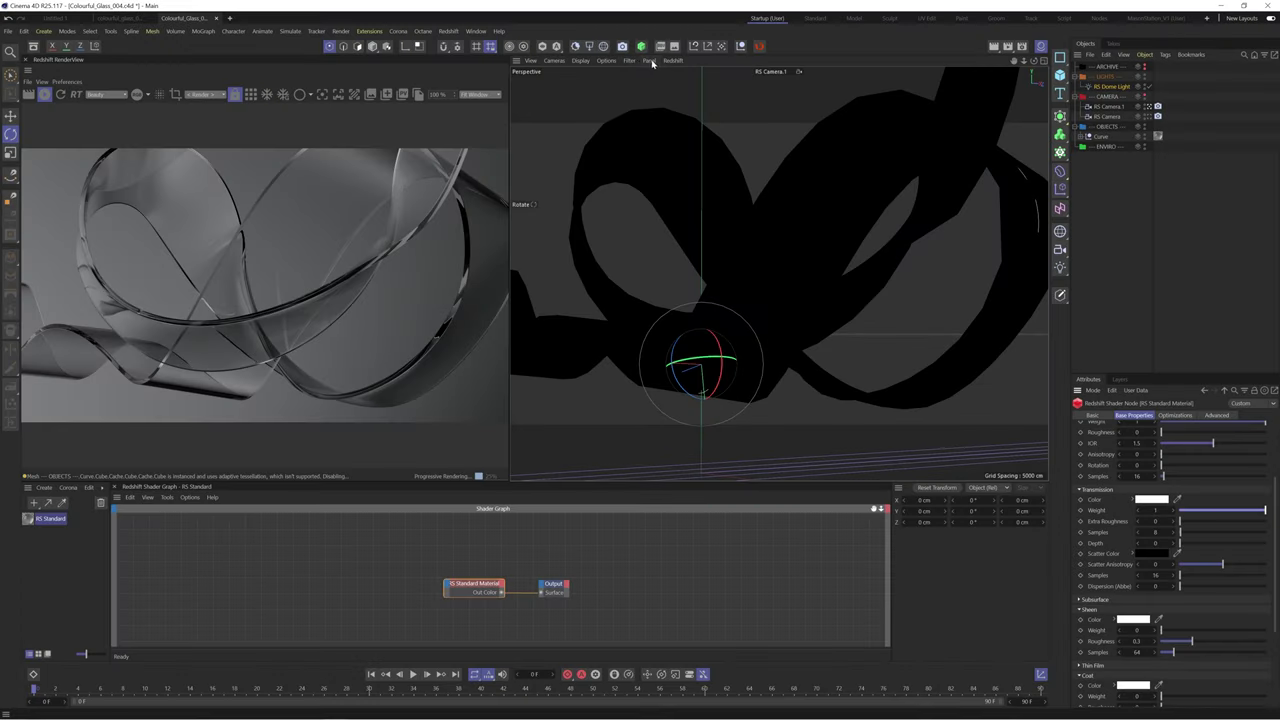
Change the viewport display option so the ribbon is drawn in shaded grey instead of solid black.
click(606, 61)
click(622, 231)
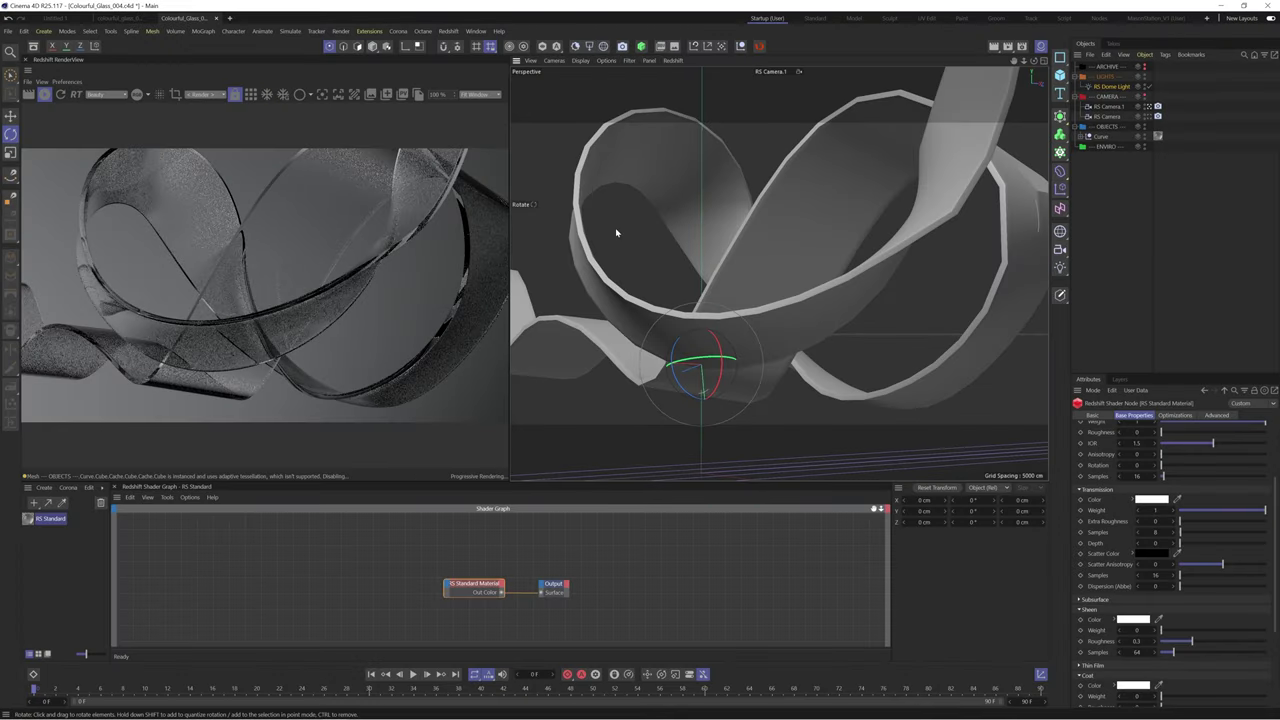
Tint the material's transmission colour a pale peach with hue 15° and saturation 10%.
scroll(1200, 565, down, 1)
click(1154, 484)
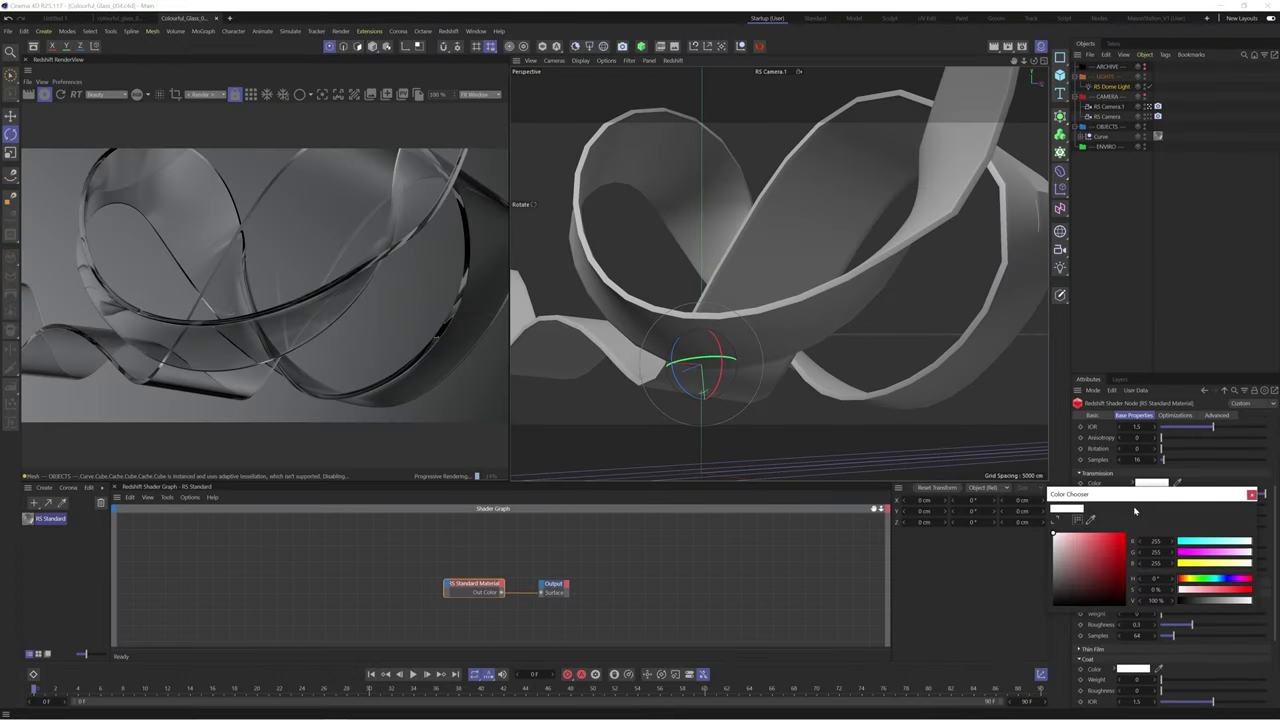
click(1084, 533)
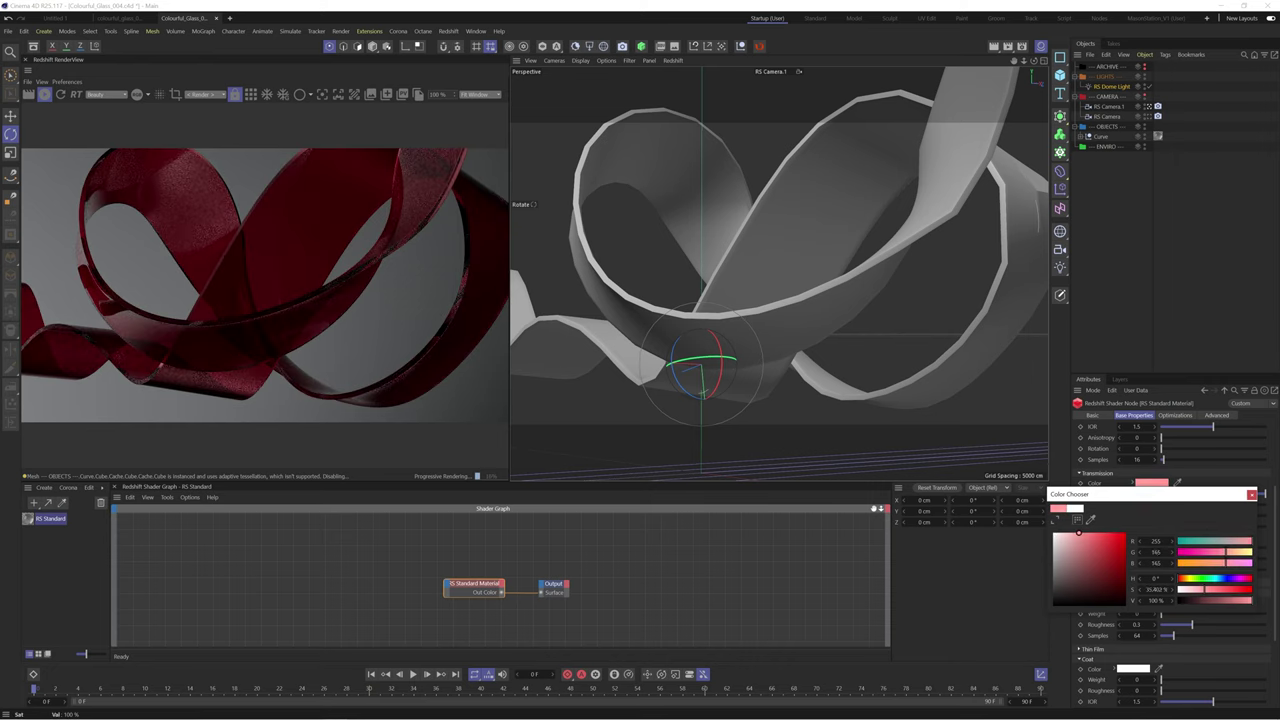
mouse_move(1078, 533)
mouse_down()
mouse_move(1057, 533)
mouse_move(1090, 533)
mouse_move(1065, 535)
mouse_up()
text(15)
key(Tab)
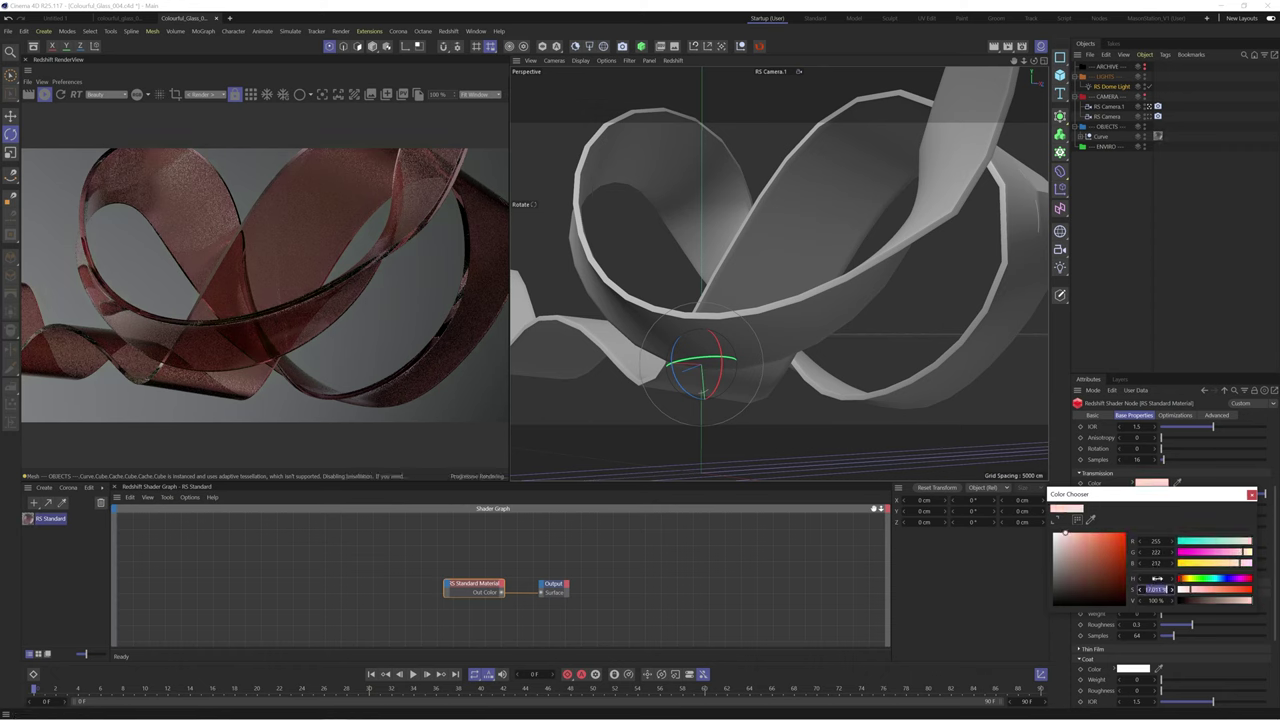
text(10)
key(Return)
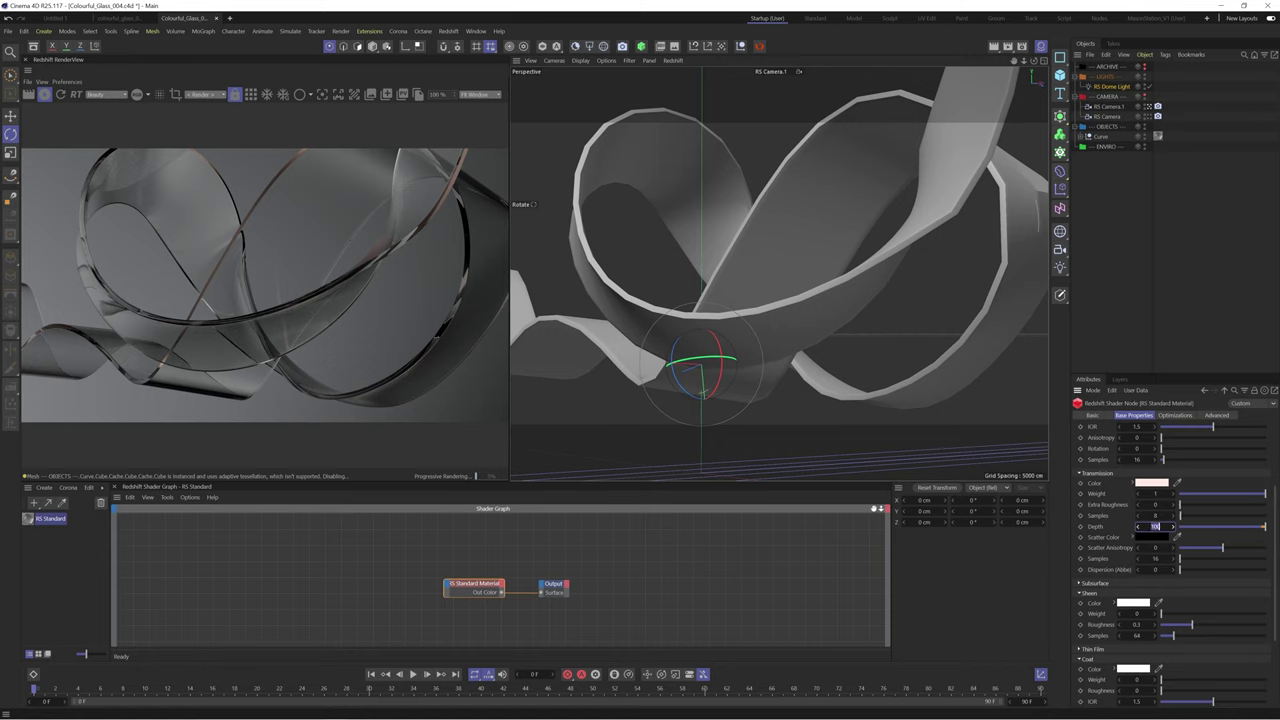
Set the transmission depth to 0.5 and change the scatter colour to a saturated bright green.
drag(1157, 526, 1166, 526)
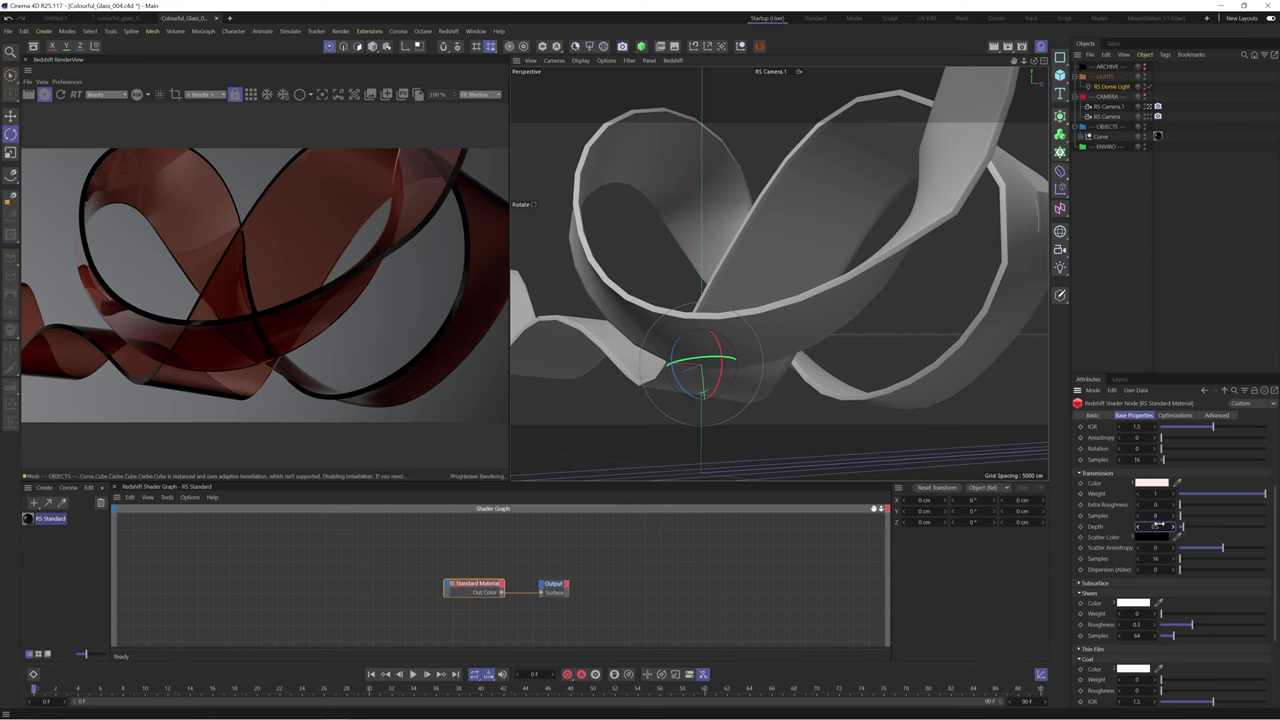
click(1152, 537)
click(1052, 587)
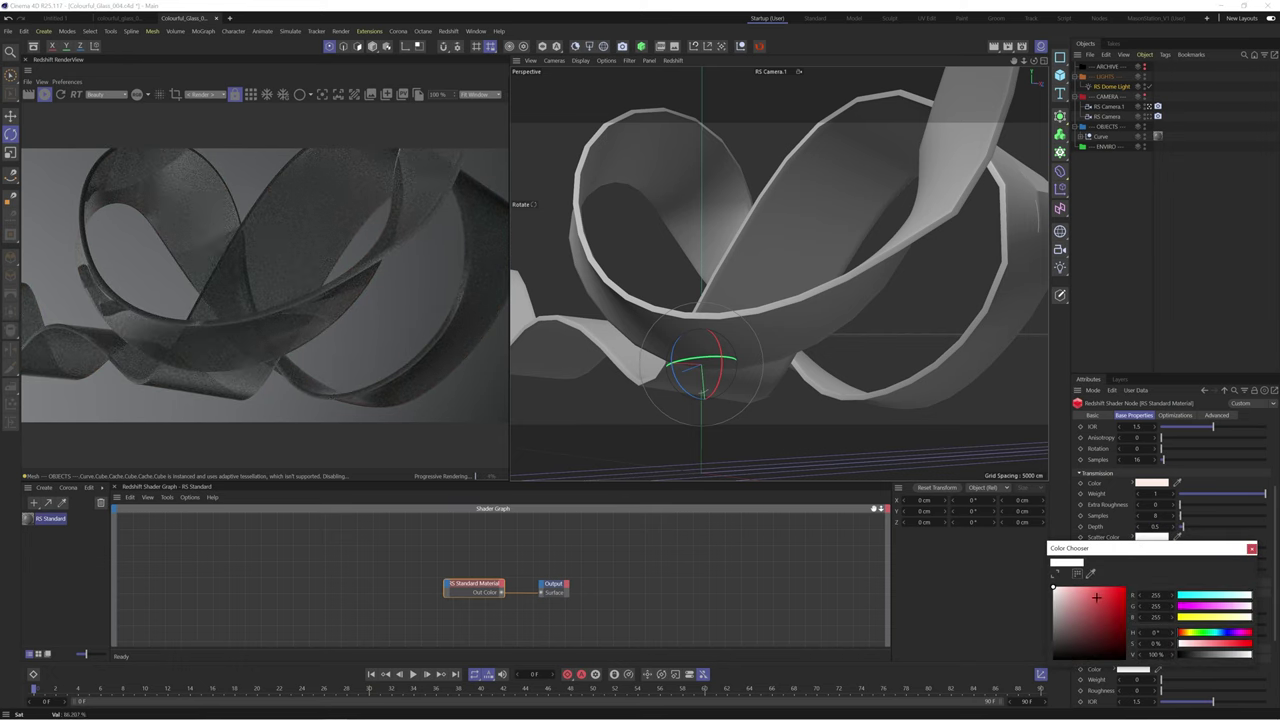
drag(1097, 598, 1191, 571)
click(1203, 632)
click(1252, 548)
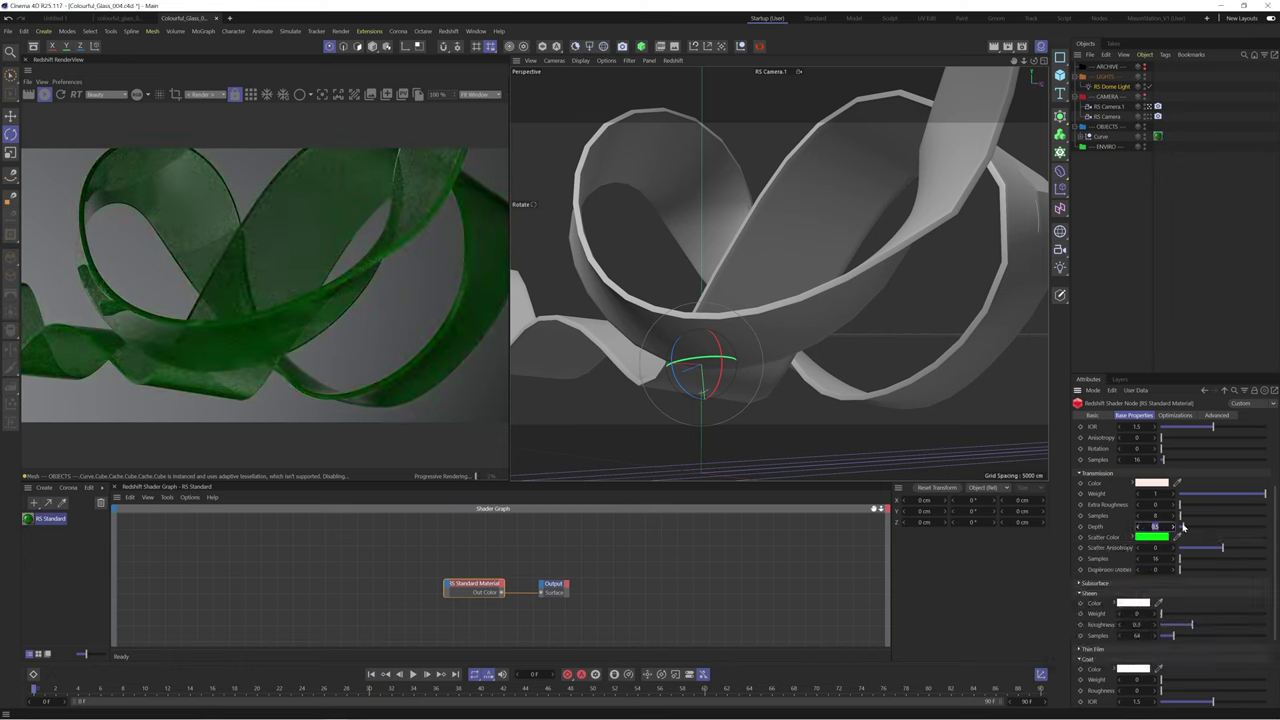
Set the transmission depth to 100 and soften the scatter colour to a pale green with 15% saturation.
text(100)
key(Return)
click(1152, 537)
click(1057, 587)
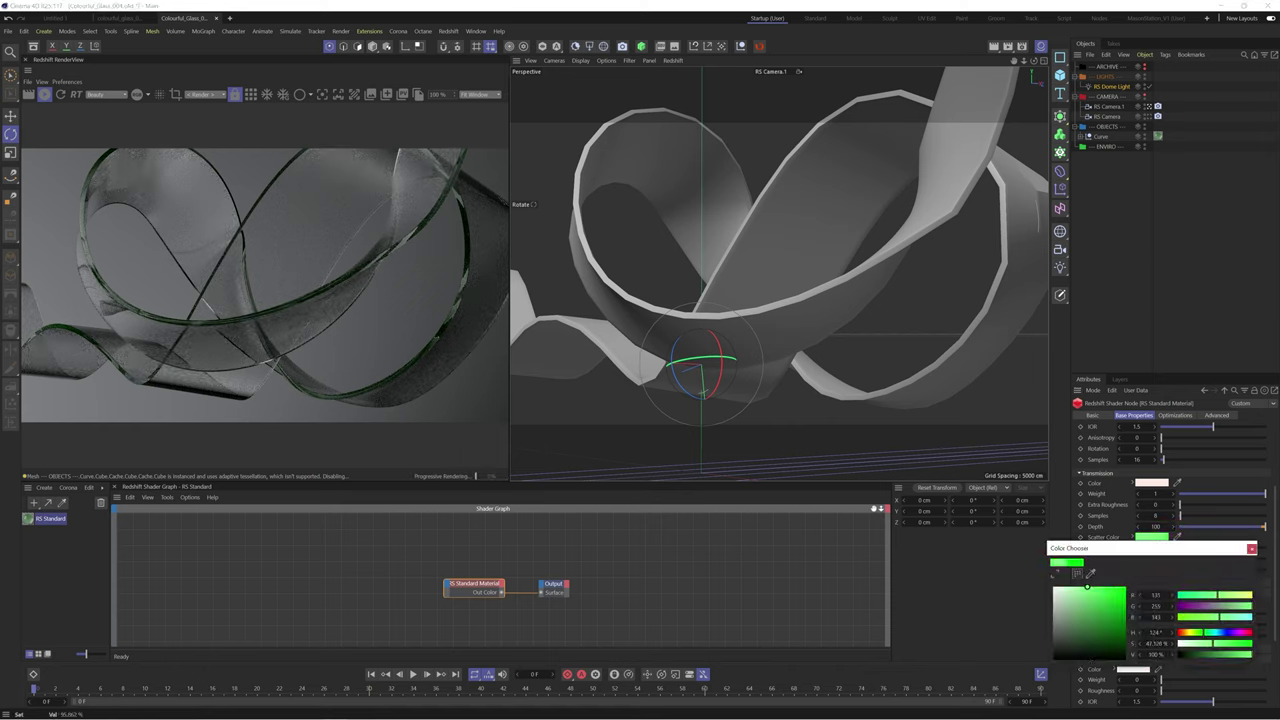
click(1251, 550)
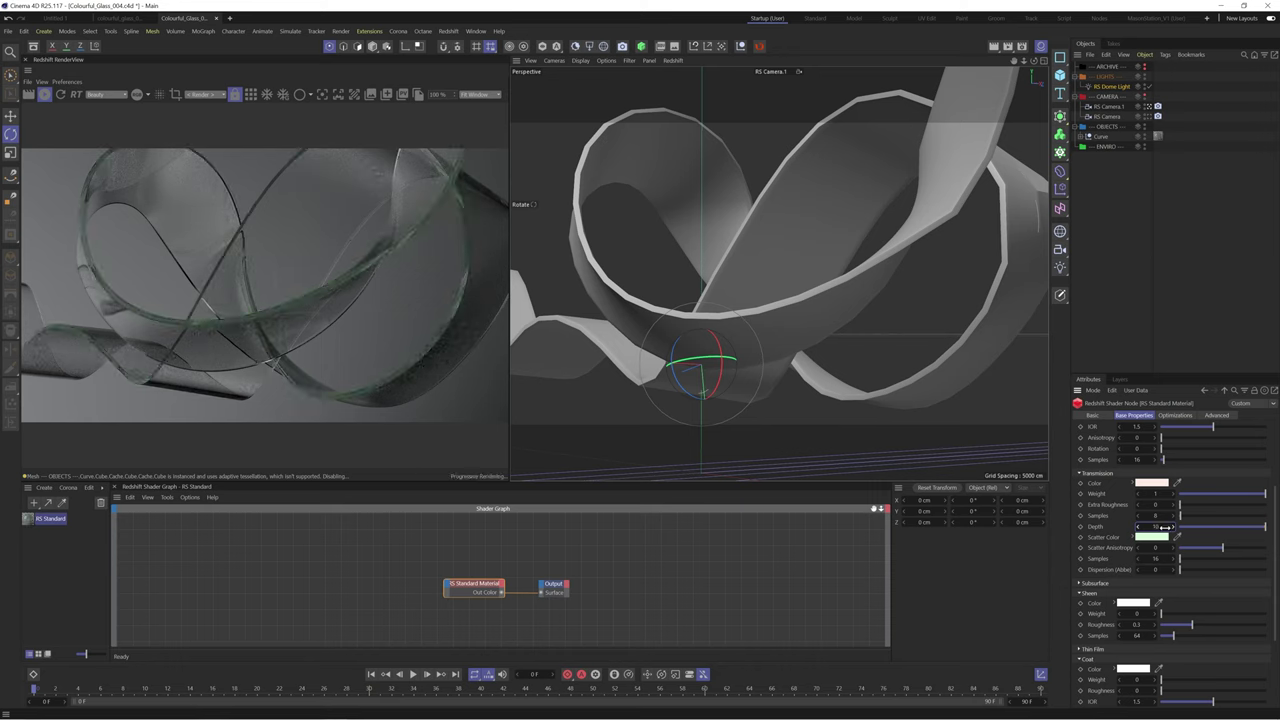
Set the transmission colour to red and the scatter colour to orange, with a transmission depth of 3.
click(1166, 526)
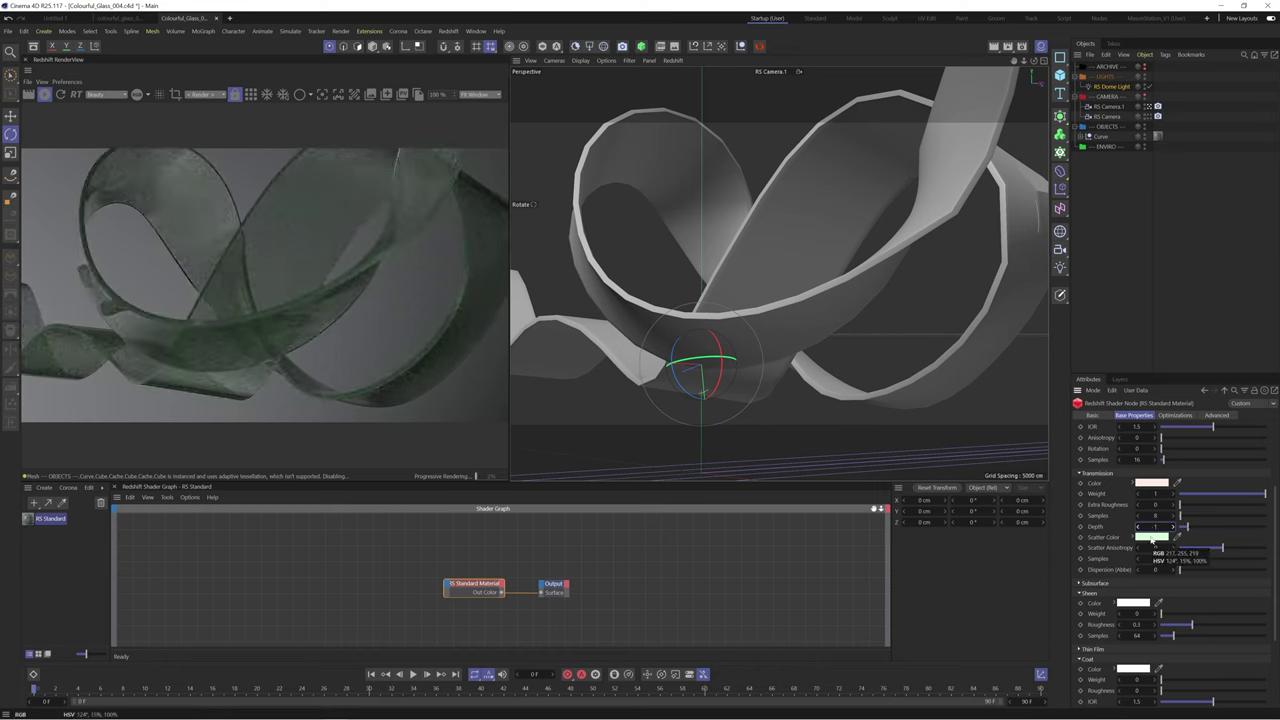
click(1151, 540)
drag(1203, 632, 1161, 631)
click(1125, 588)
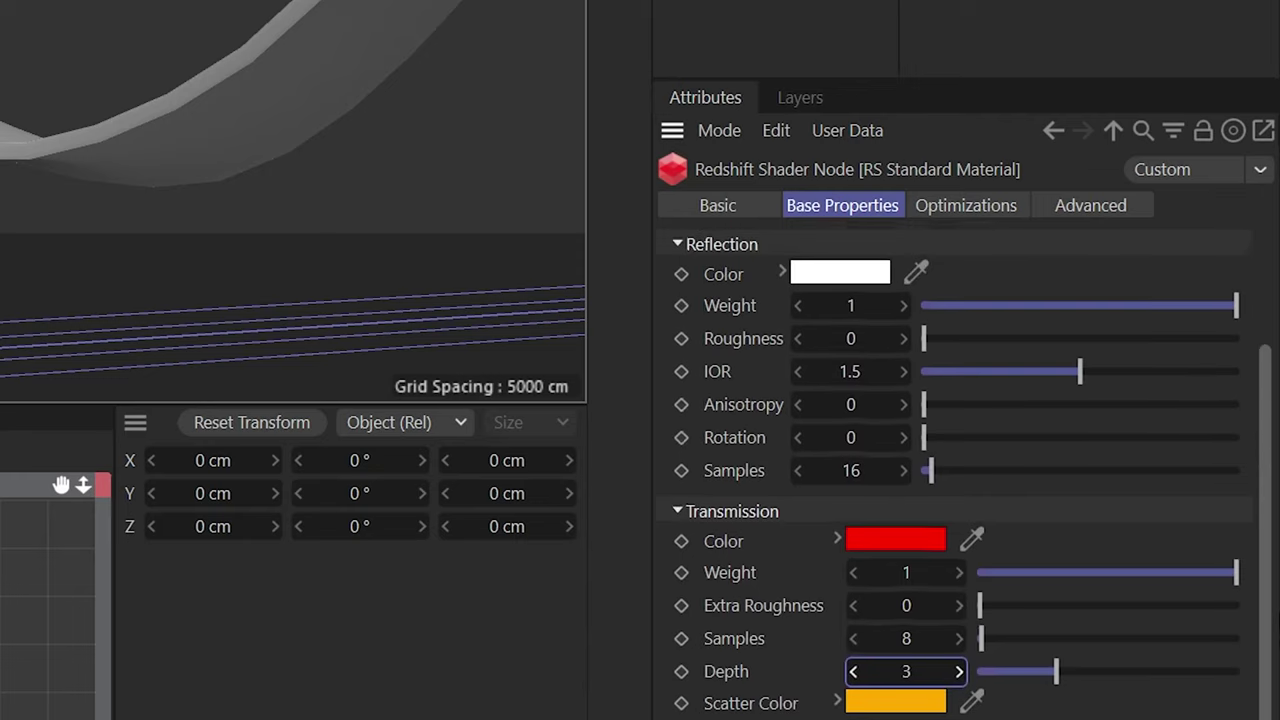
Raise the RS Standard material's metalness to about 0.58.
scroll(960, 470, up, 5)
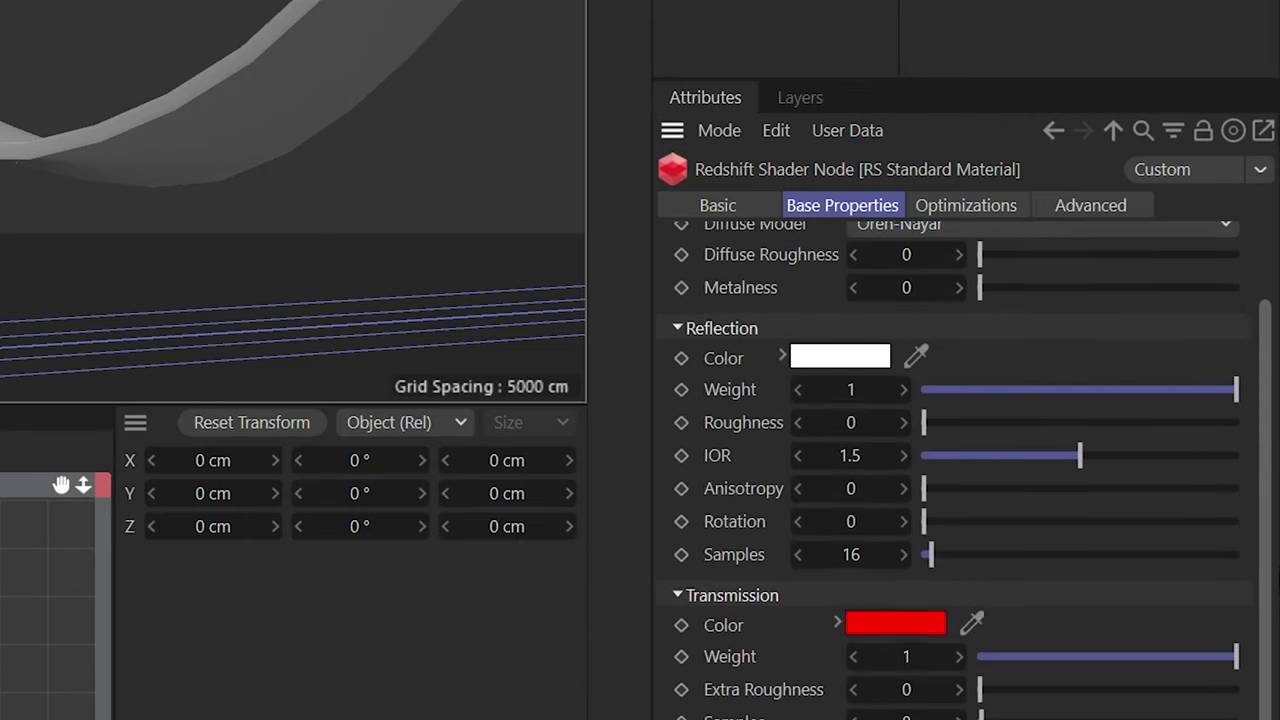
scroll(960, 470, up, 1)
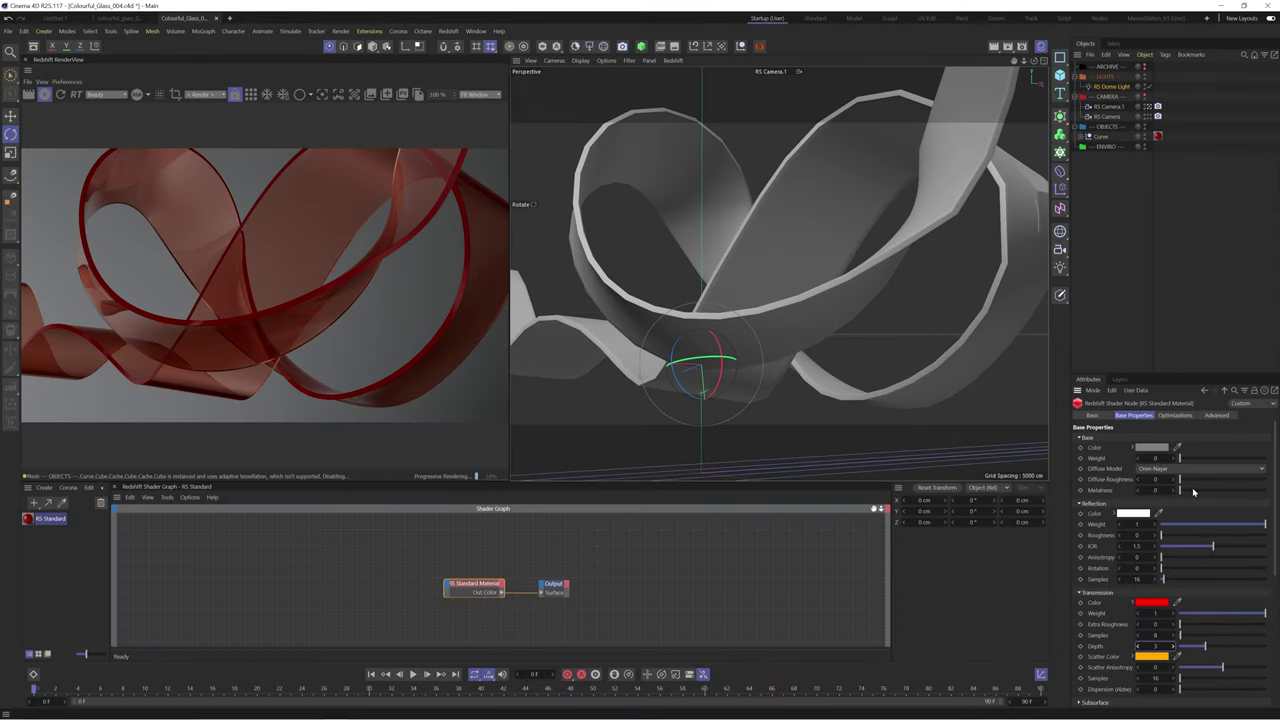
drag(1180, 490, 1214, 490)
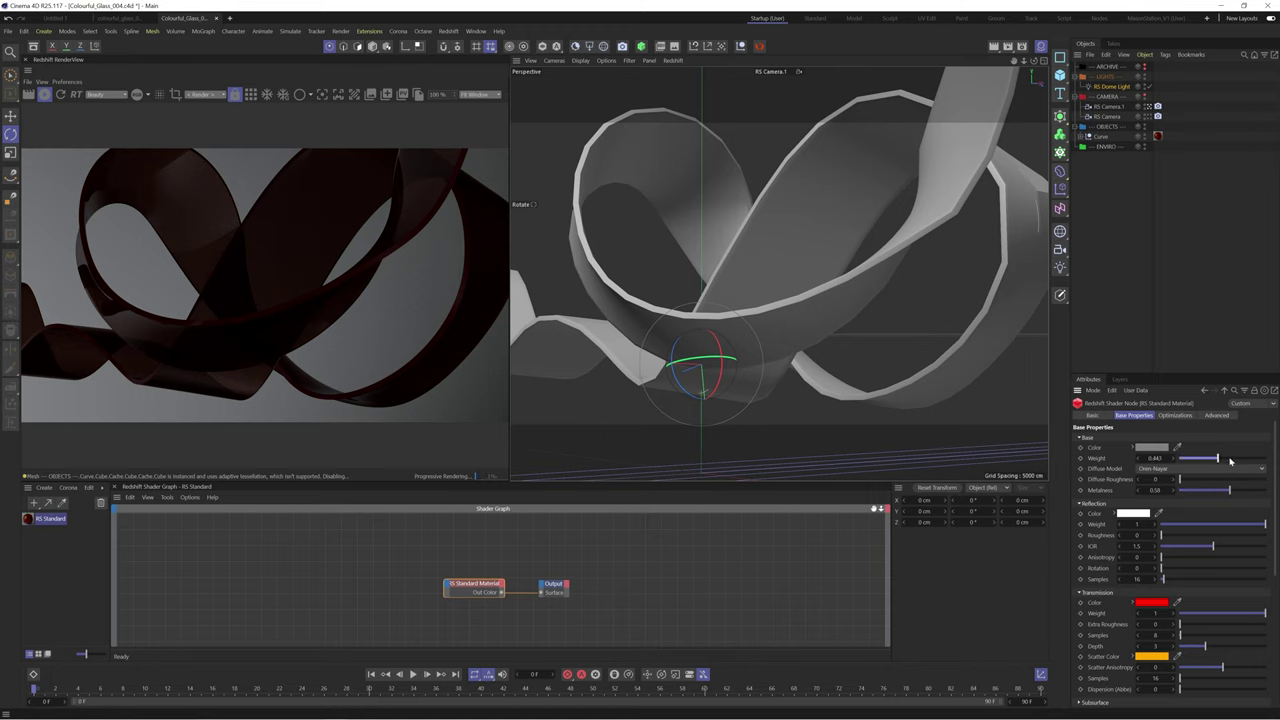
Raise the material's base weight to 1 and set its base colour to pure red.
drag(1231, 461, 1270, 461)
click(1161, 448)
mouse_move(1109, 512)
mouse_down()
mouse_move(1099, 500)
mouse_move(1126, 497)
mouse_up()
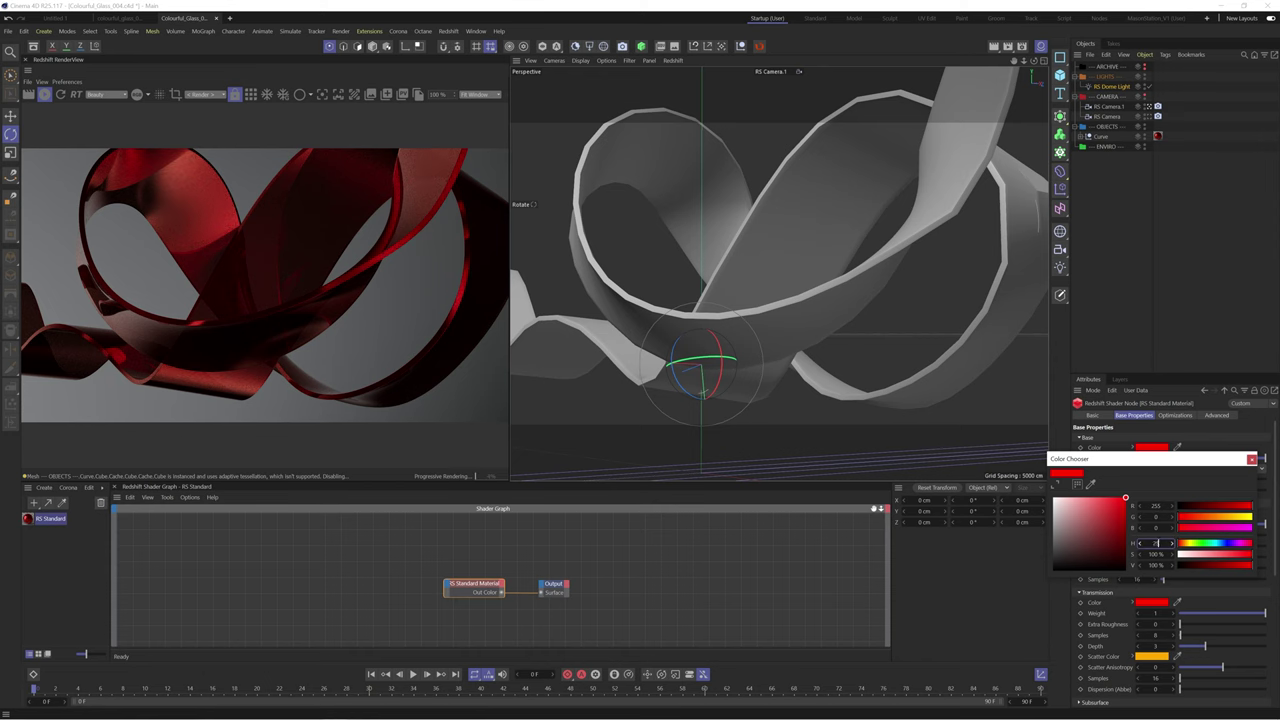
Shift the RS Standard material's base colour to orange.
drag(1158, 543, 1156, 543)
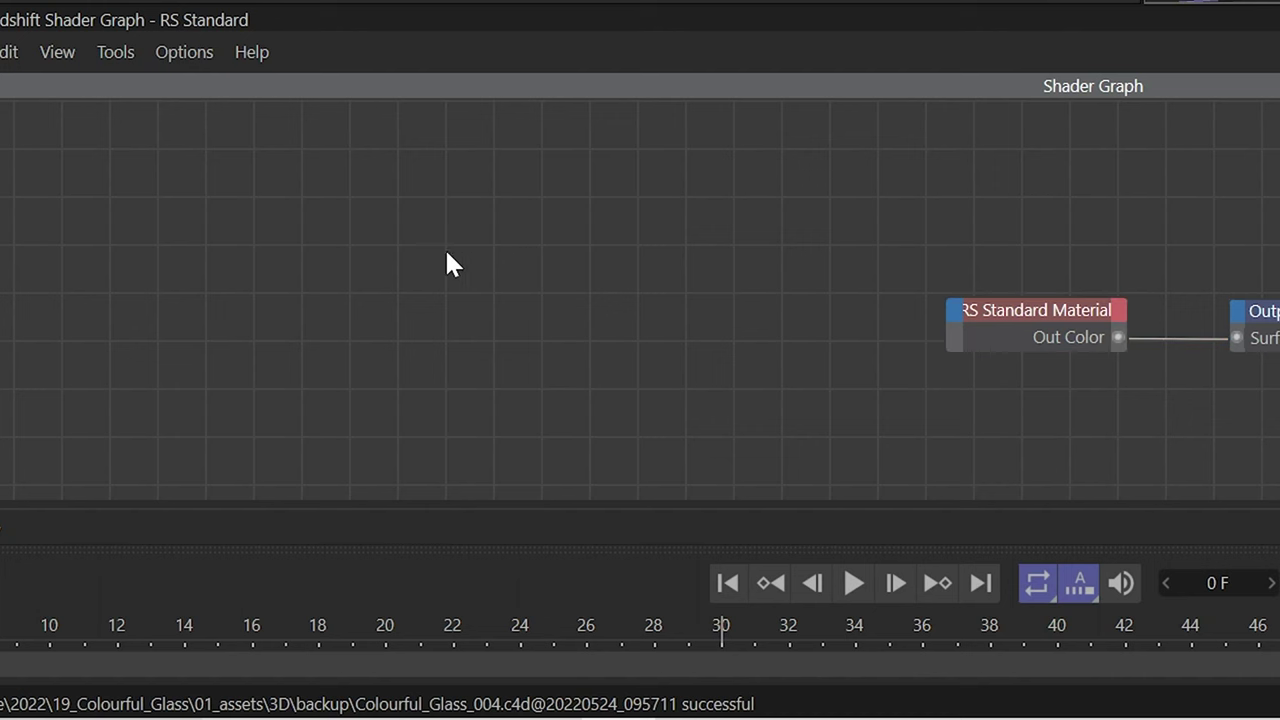
Add a Fresnel node to the material's shader graph and adjust its index of refraction.
key(Tab)
text(fre)
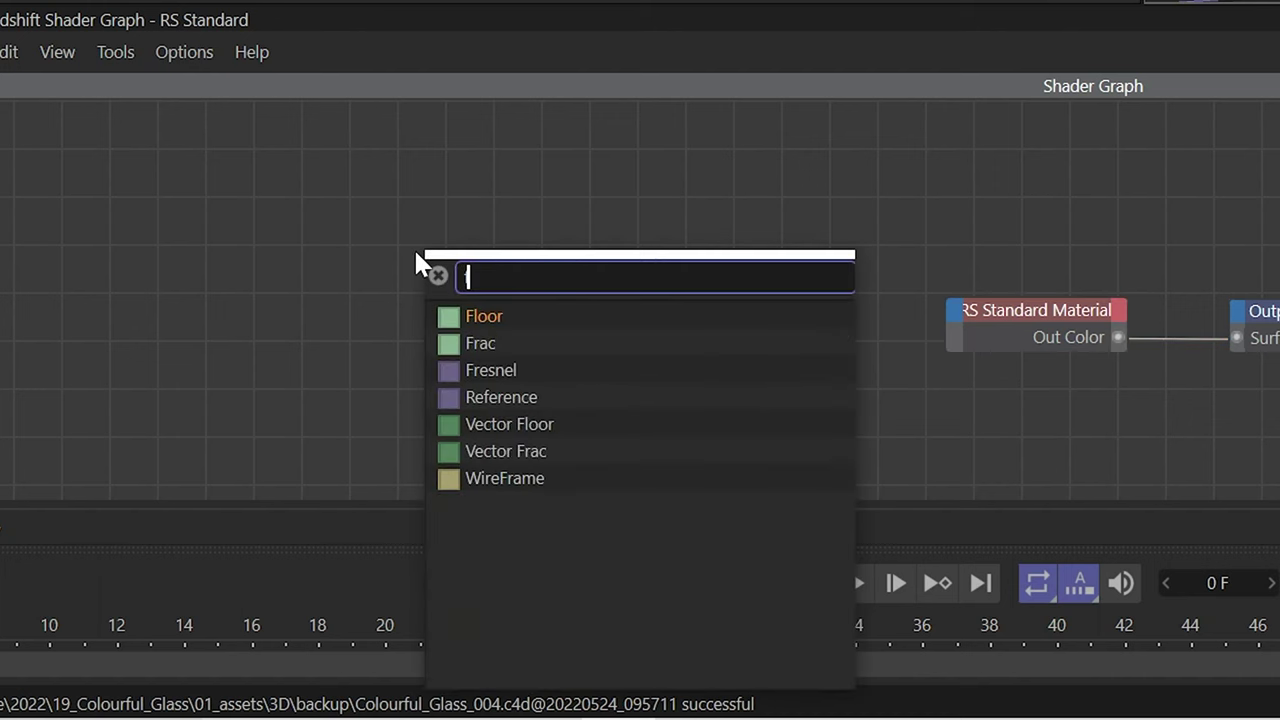
key(Return)
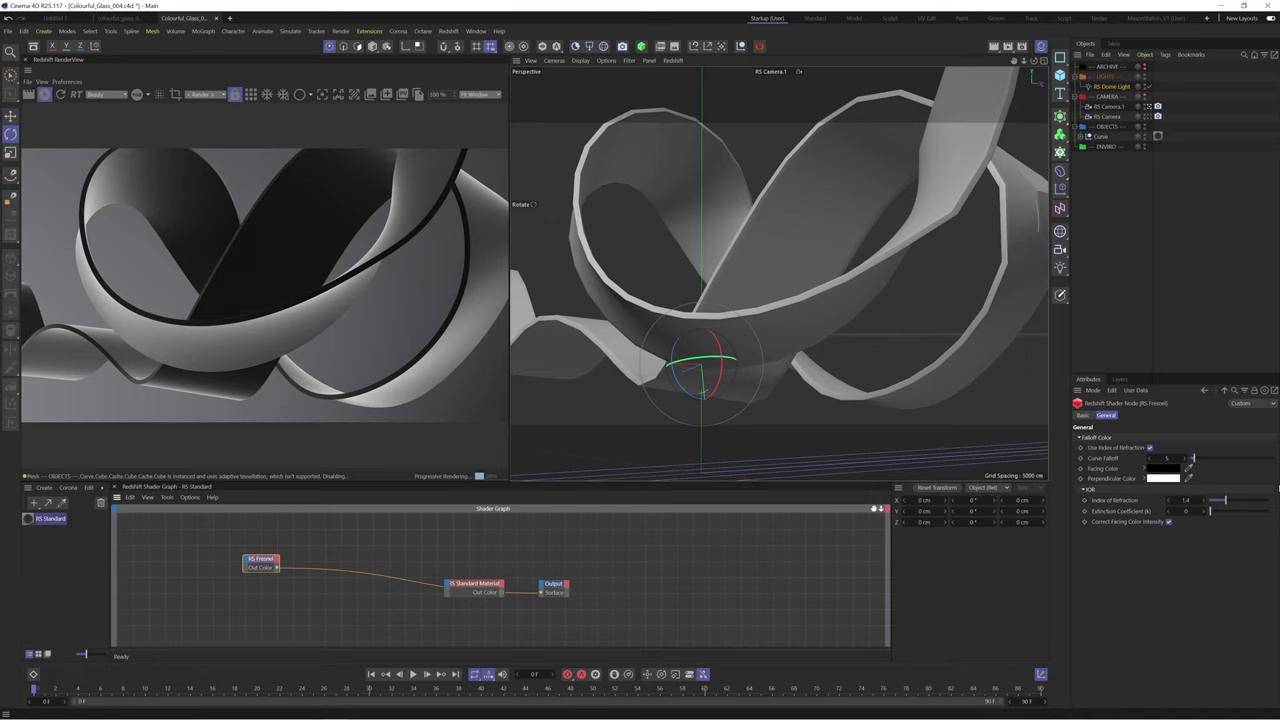
drag(1227, 501, 1222, 501)
Add a Ramp node to the shader graph and feed the Fresnel node's output into it.
double_click(318, 551)
text(ramp)
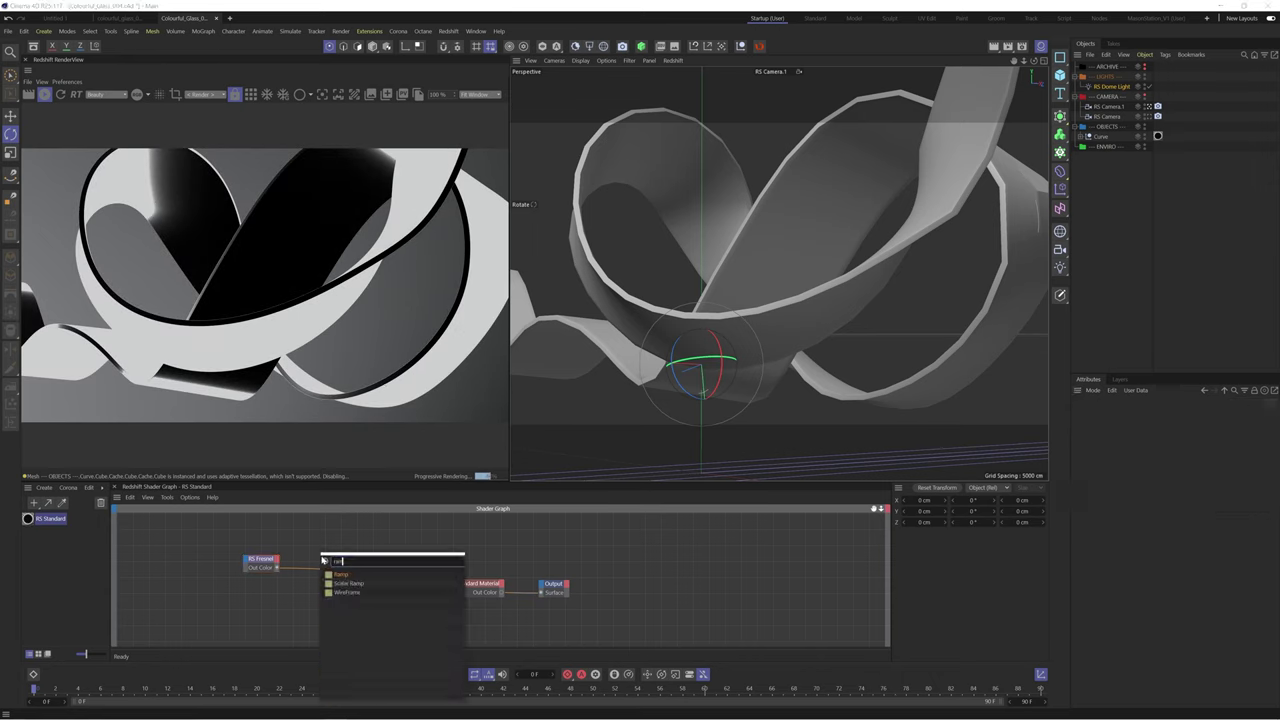
key(Return)
drag(277, 568, 300, 552)
click(356, 558)
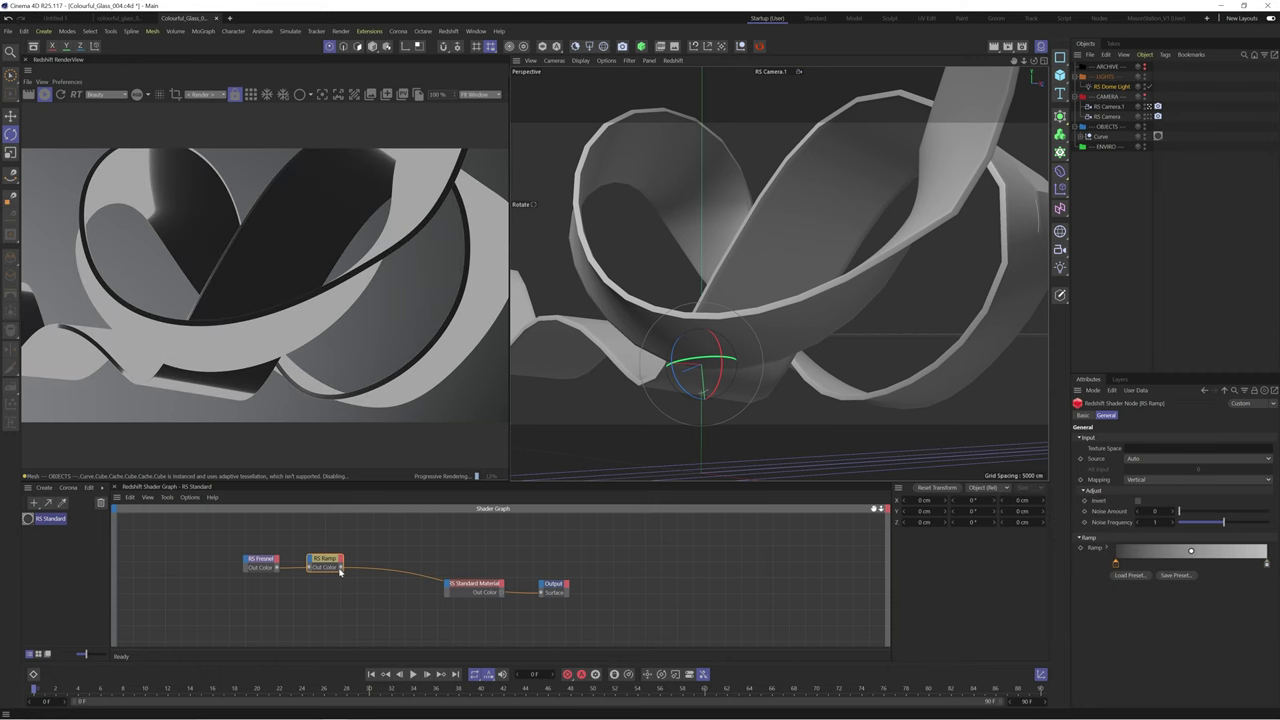
Connect the Ramp node's output to the metalness input of the RS Standard material.
drag(446, 587, 447, 585)
mouse_move(474, 603)
click(544, 636)
click(490, 585)
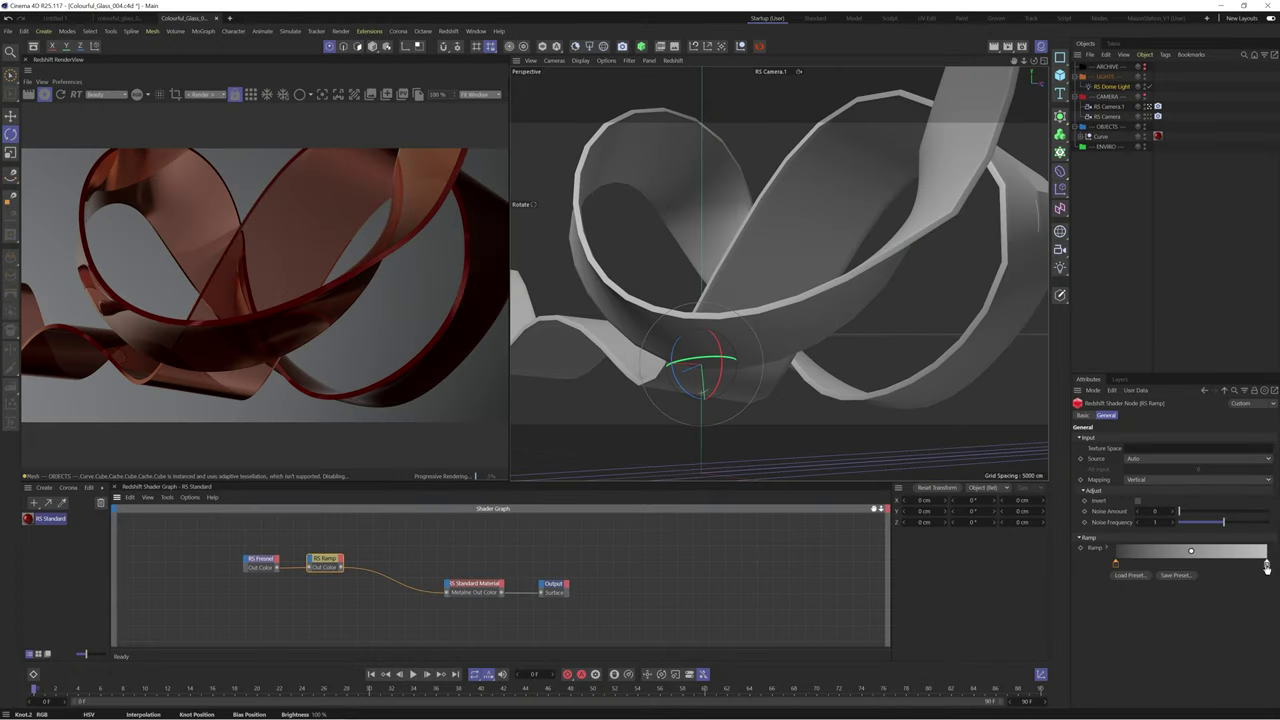
Set the ramp's end knot to white and its start knot to black to increase the metalness contrast.
double_click(1267, 563)
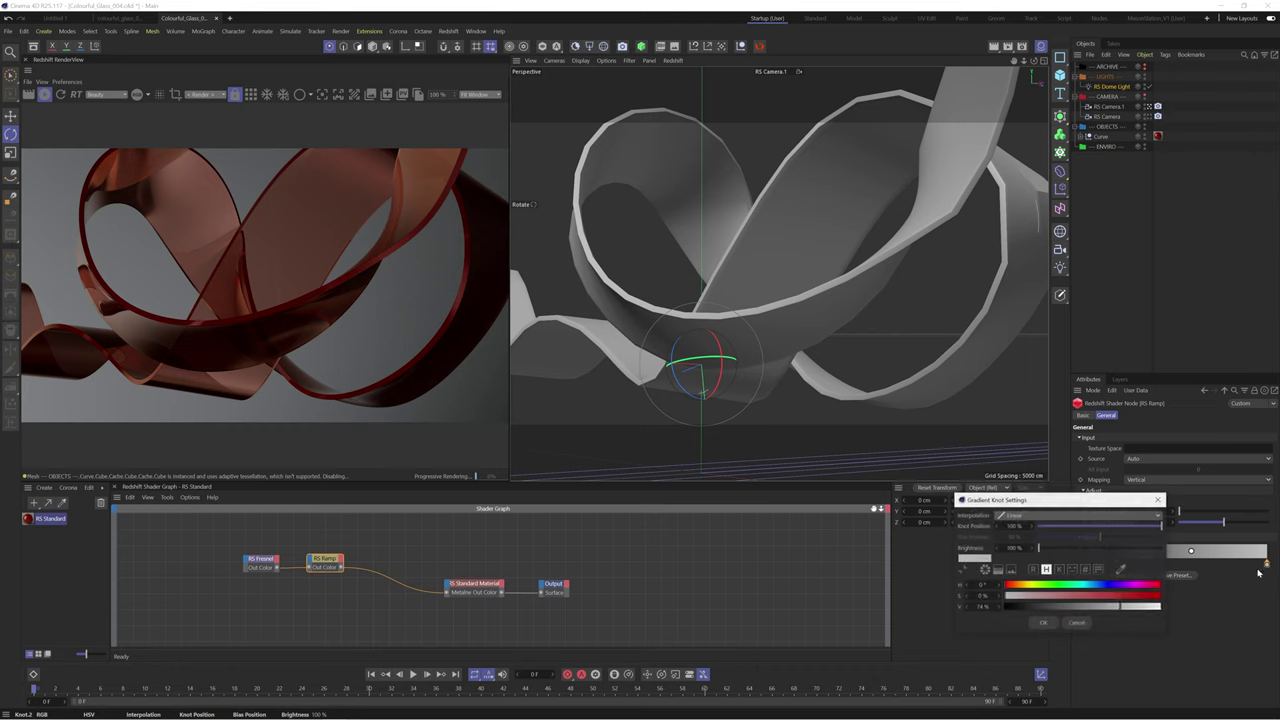
click(1038, 622)
double_click(1116, 562)
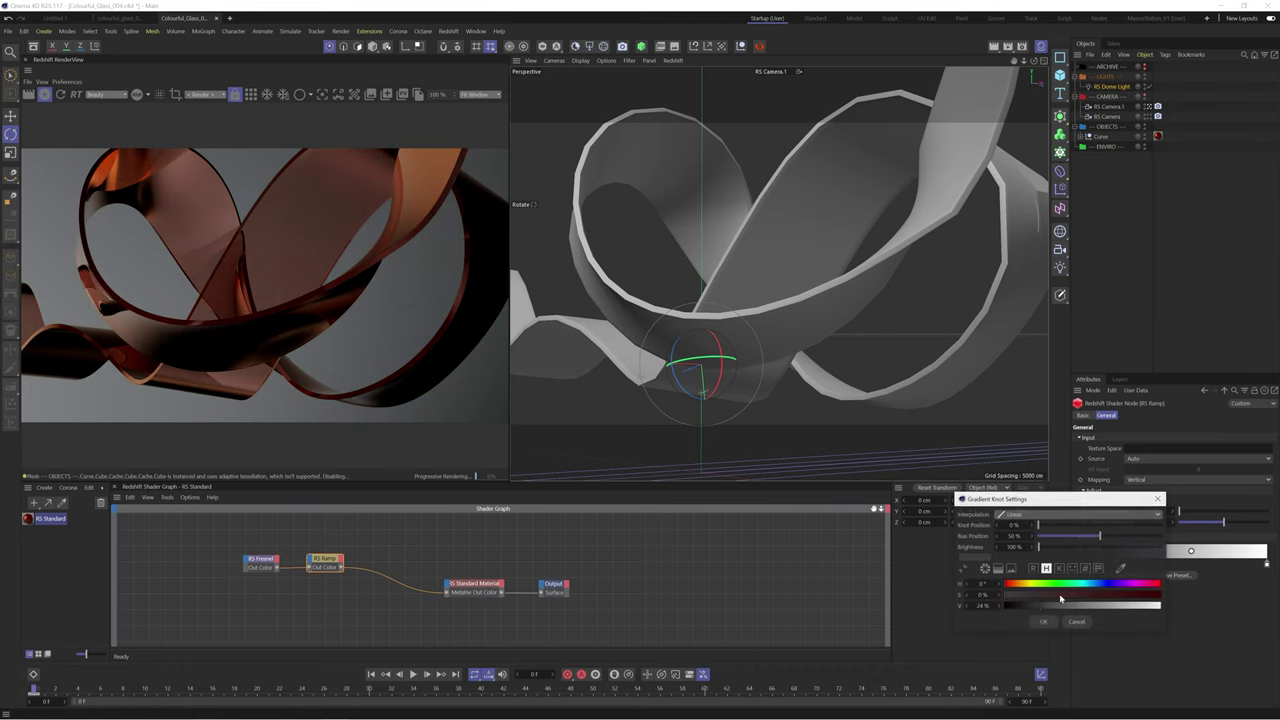
click(1043, 622)
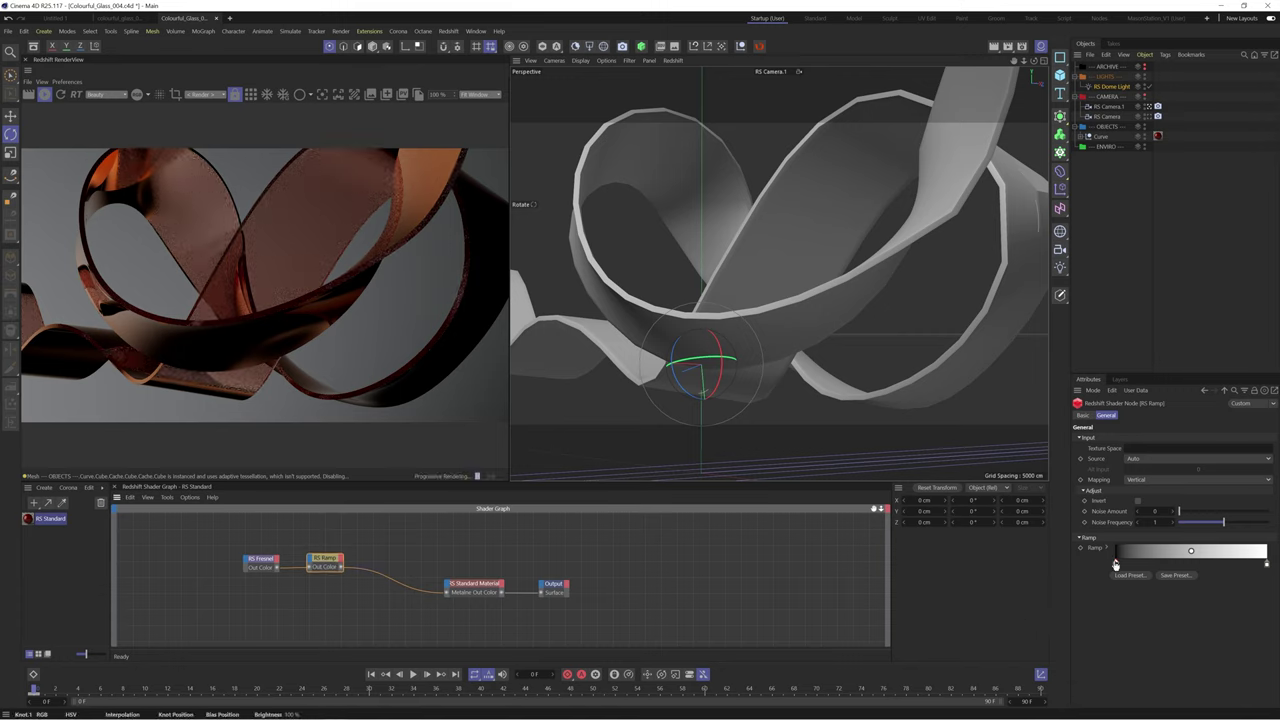
drag(1116, 563, 1091, 569)
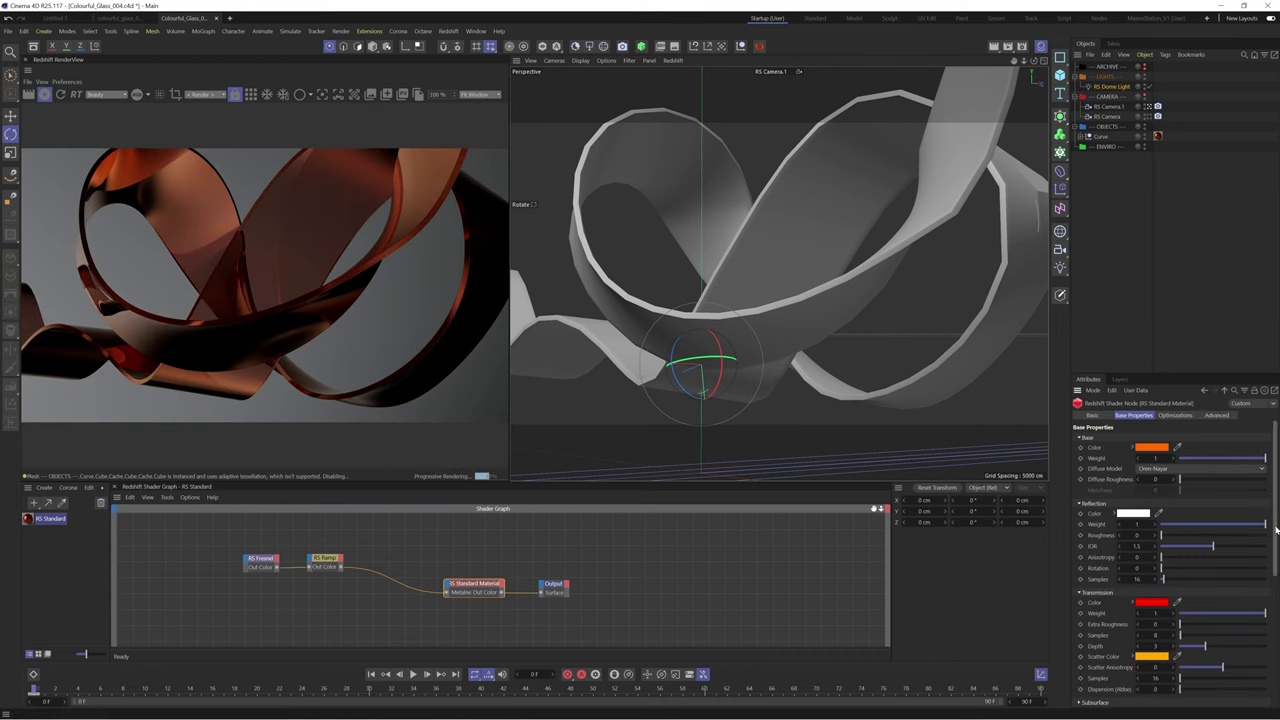
Set the RS Standard material's reflection roughness to 0.1 and its coat weight to 1.
scroll(1275, 531, down, 1)
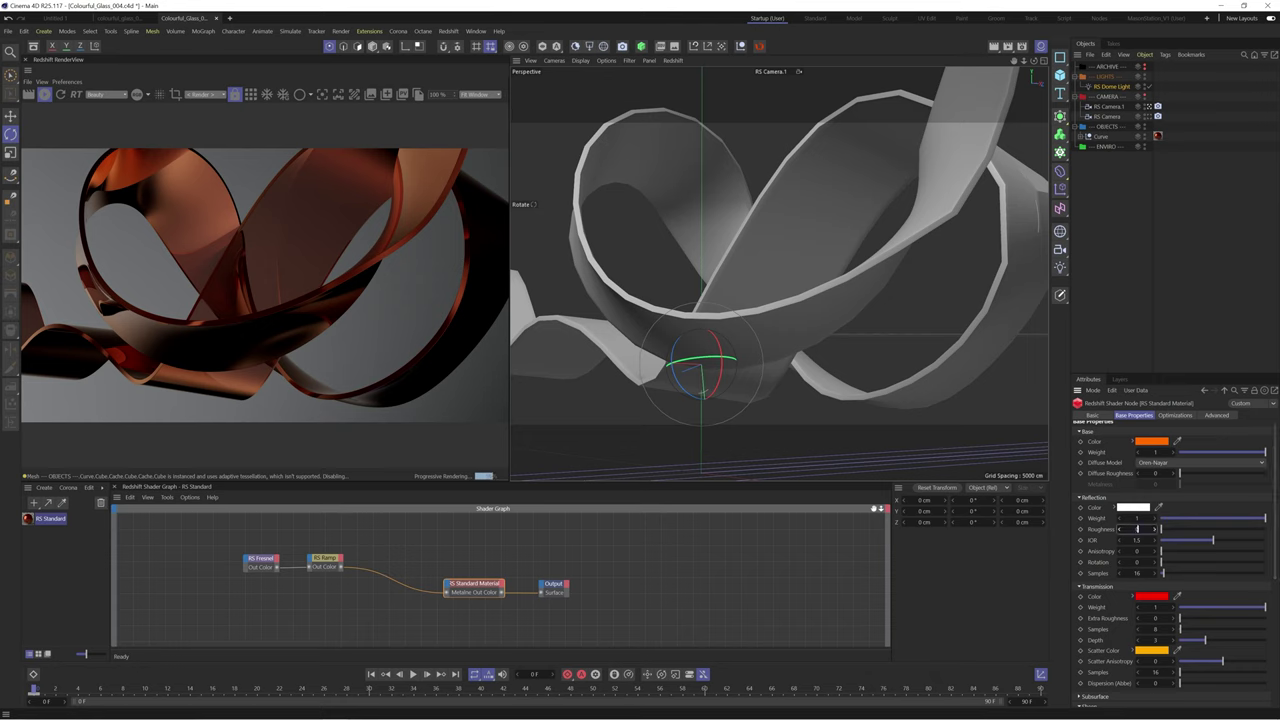
scroll(1136, 529, down, 7)
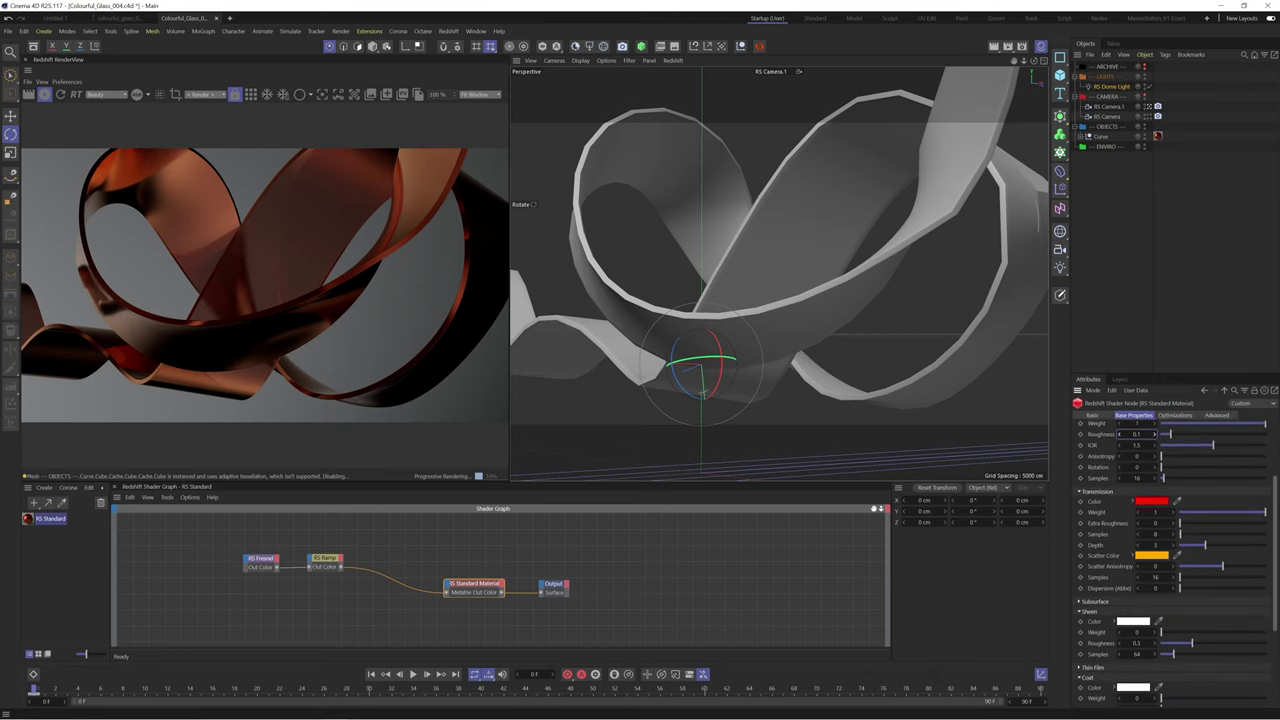
scroll(1175, 580, down, 2)
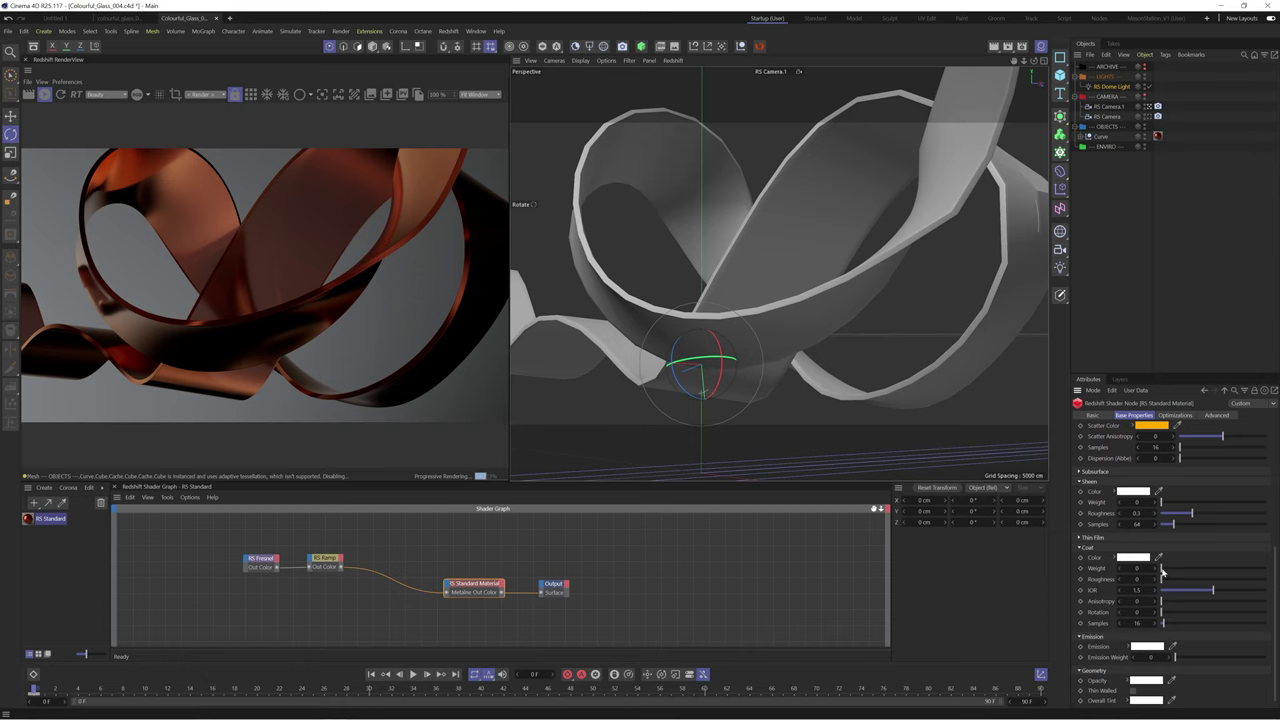
drag(1162, 569, 1278, 577)
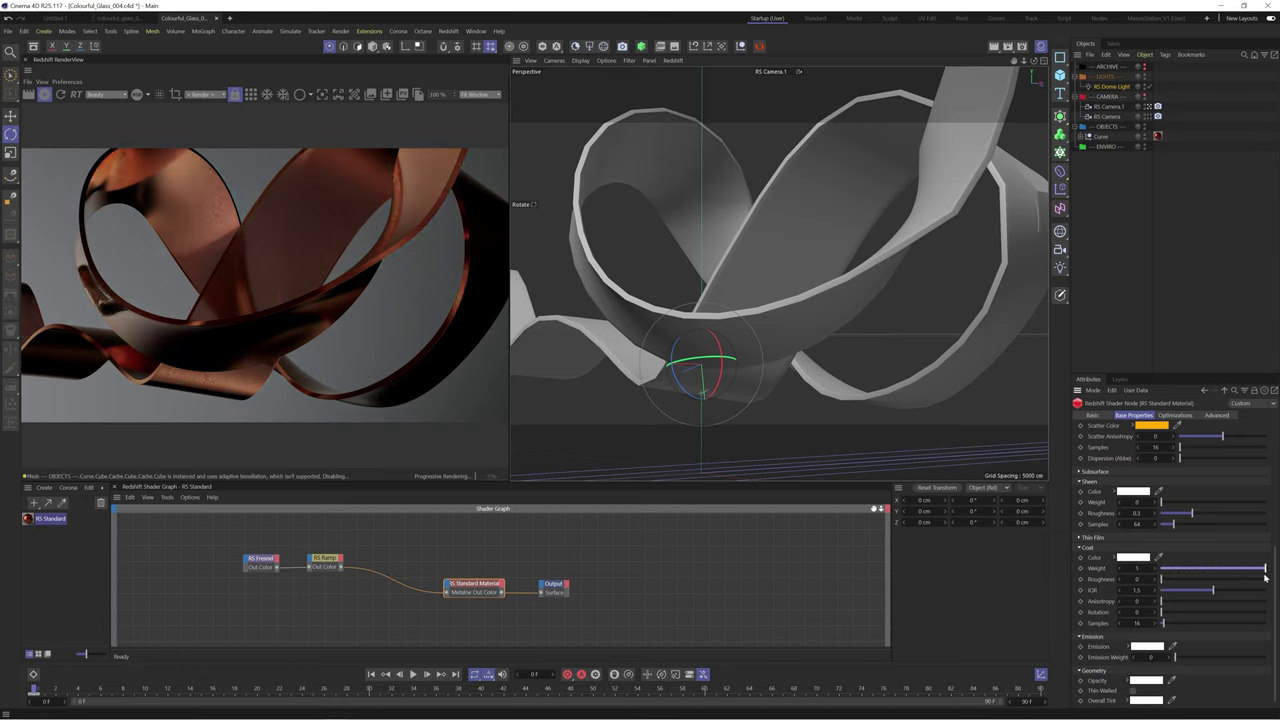
drag(1193, 572, 1270, 570)
Rotate the RS Dome Light to change how the HDRI lights and reflects on the ribbon.
drag(712, 364, 712, 310)
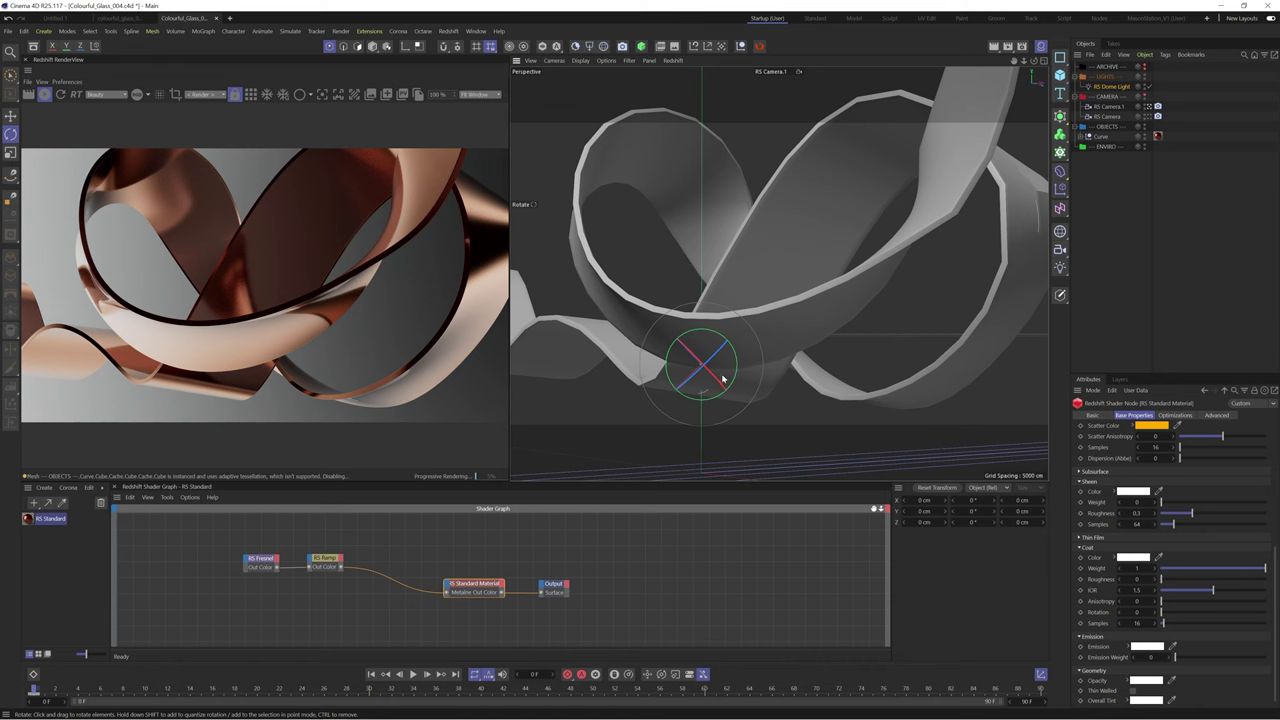
mouse_move(722, 378)
mouse_down()
mouse_move(677, 306)
mouse_move(689, 354)
mouse_move(720, 363)
mouse_up()
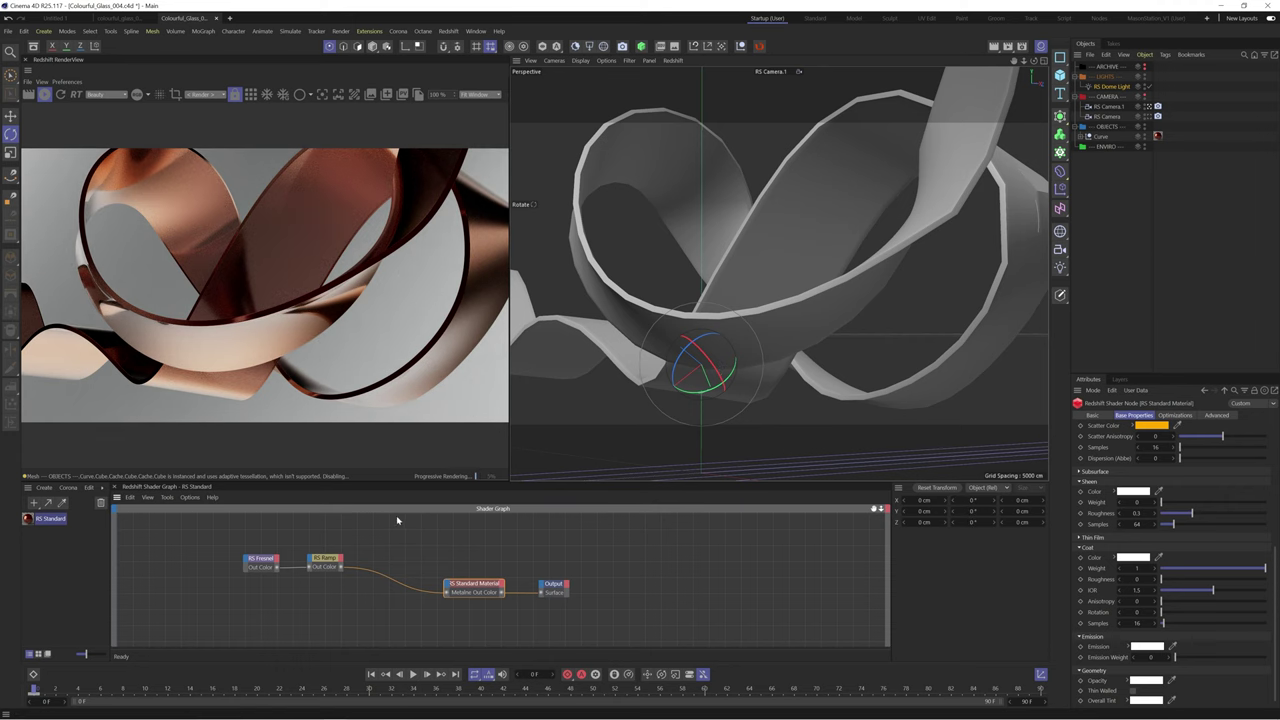
Widen the metalness ramp's transition by moving its white knot to about the middle of the gradient.
click(325, 560)
click(1124, 562)
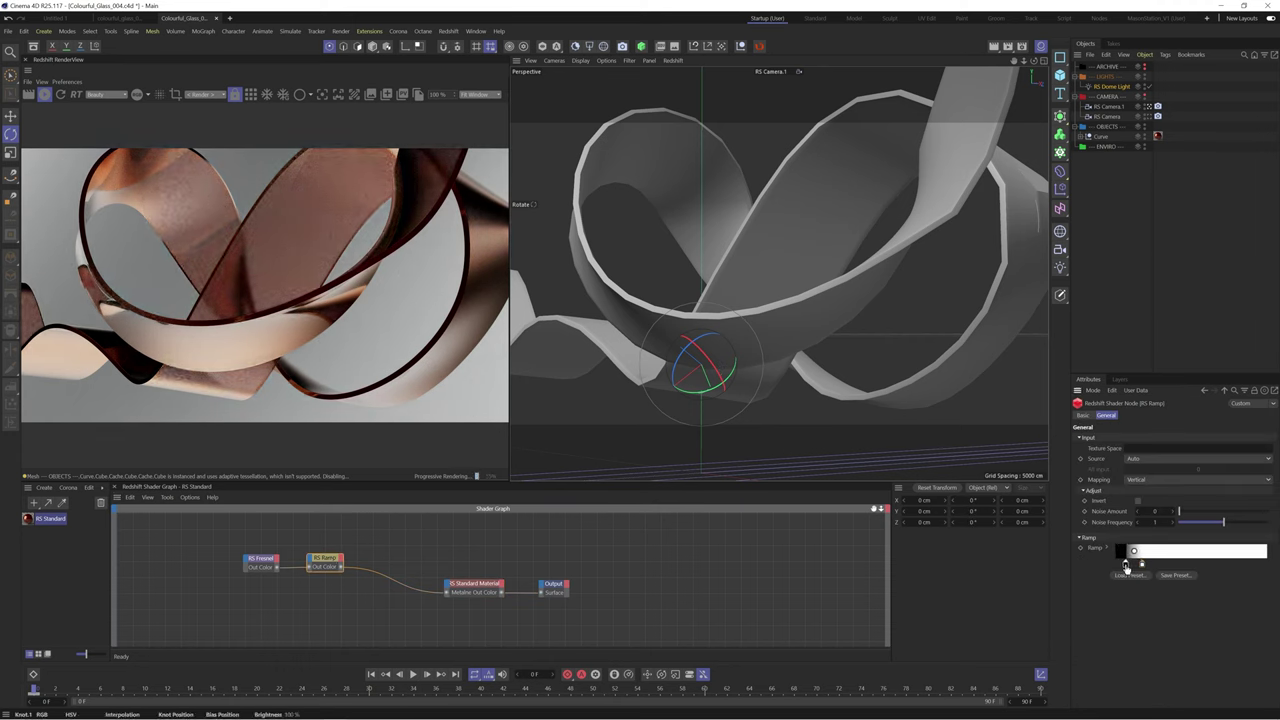
drag(1141, 564, 1194, 562)
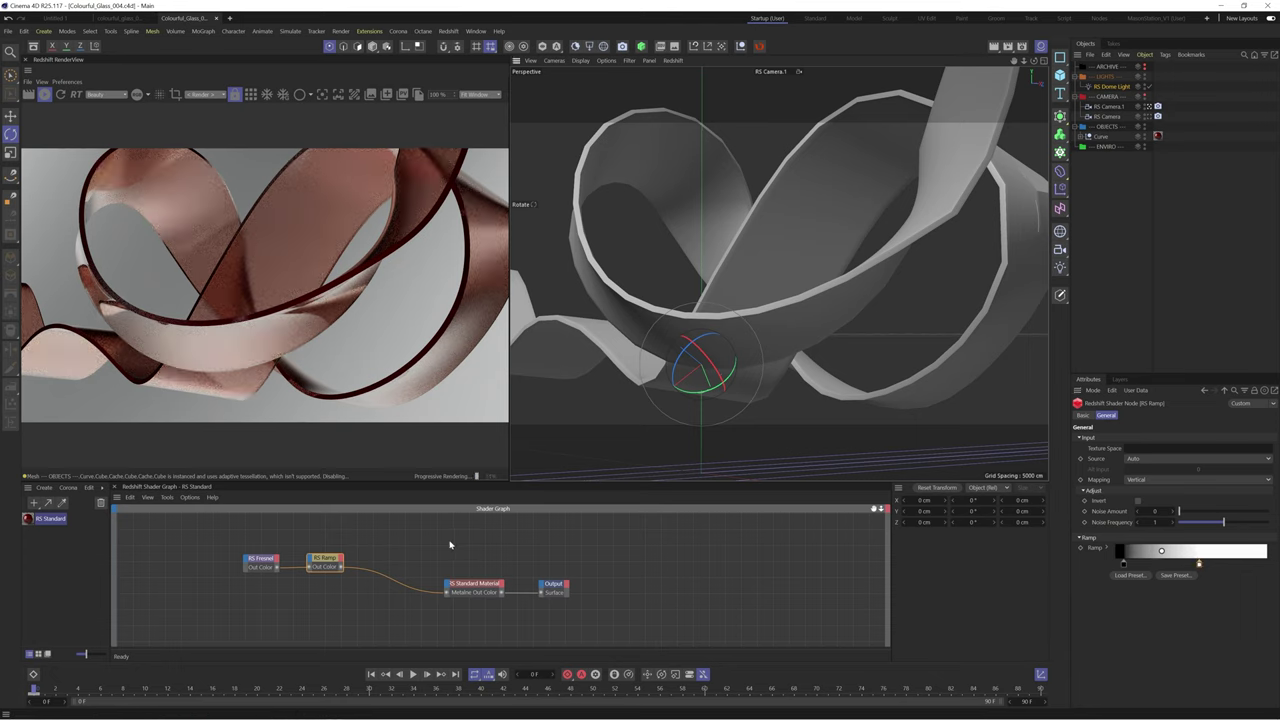
click(474, 586)
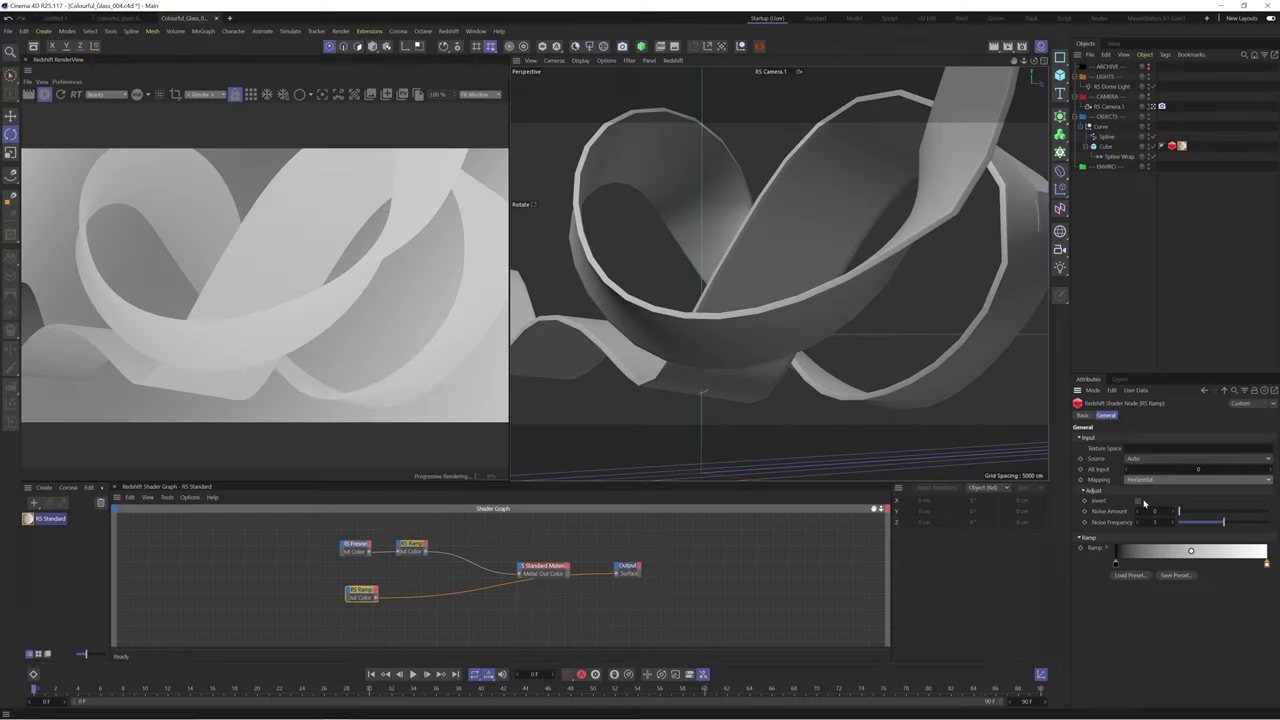
Disable the Cube's Spline Wrap so the horizontal ramp previews on the flat strip.
drag(1150, 562, 1120, 566)
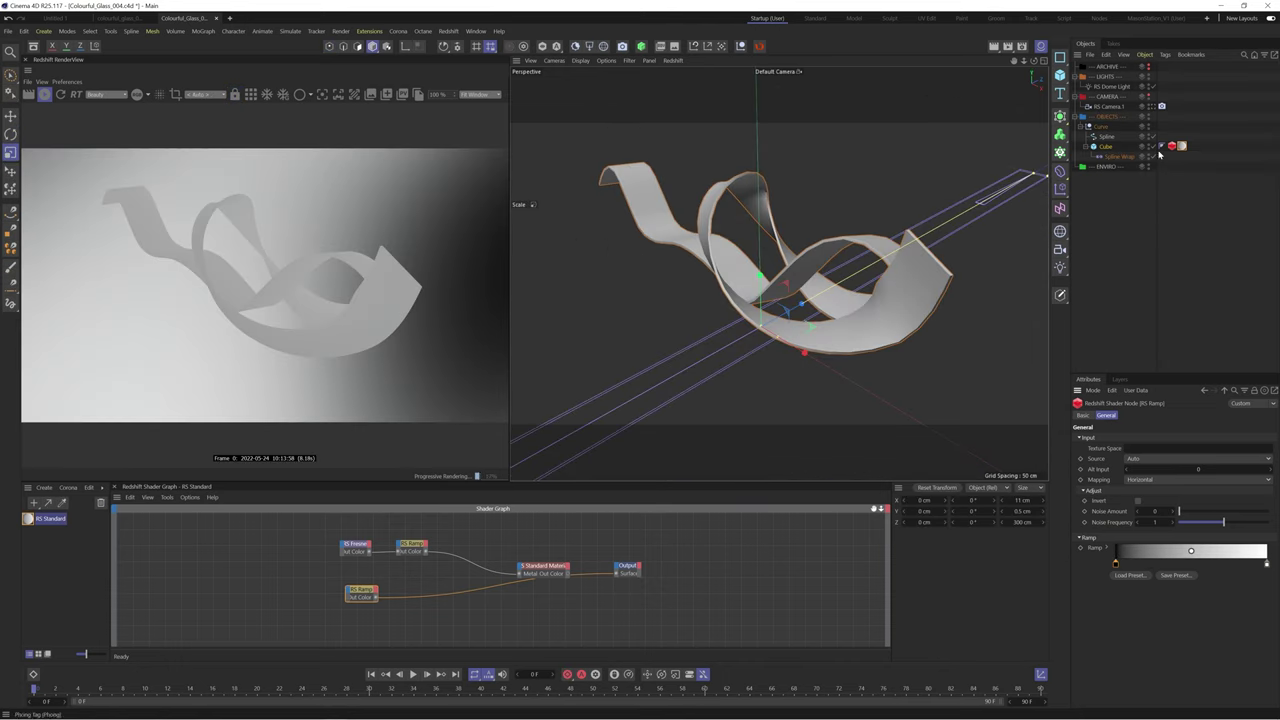
click(1157, 157)
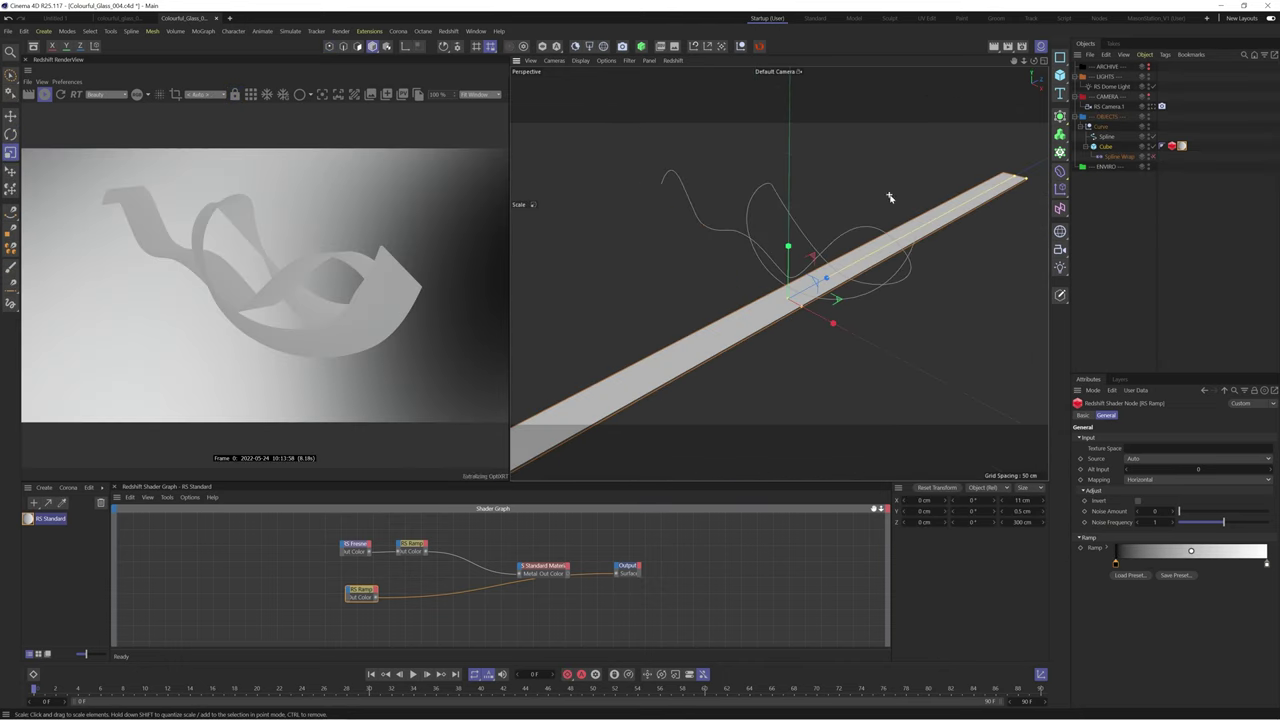
scroll(938, 210, up, 1)
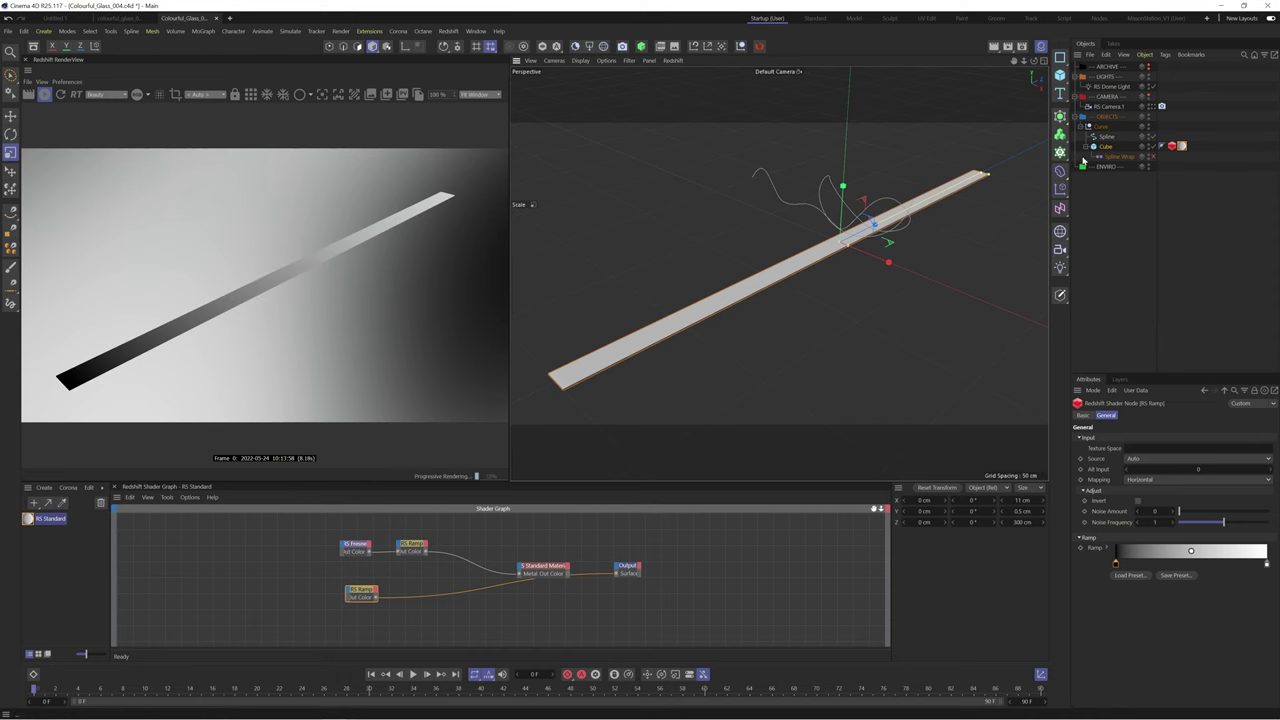
Make the Cube editable and delete its UVW tag.
click(1181, 146)
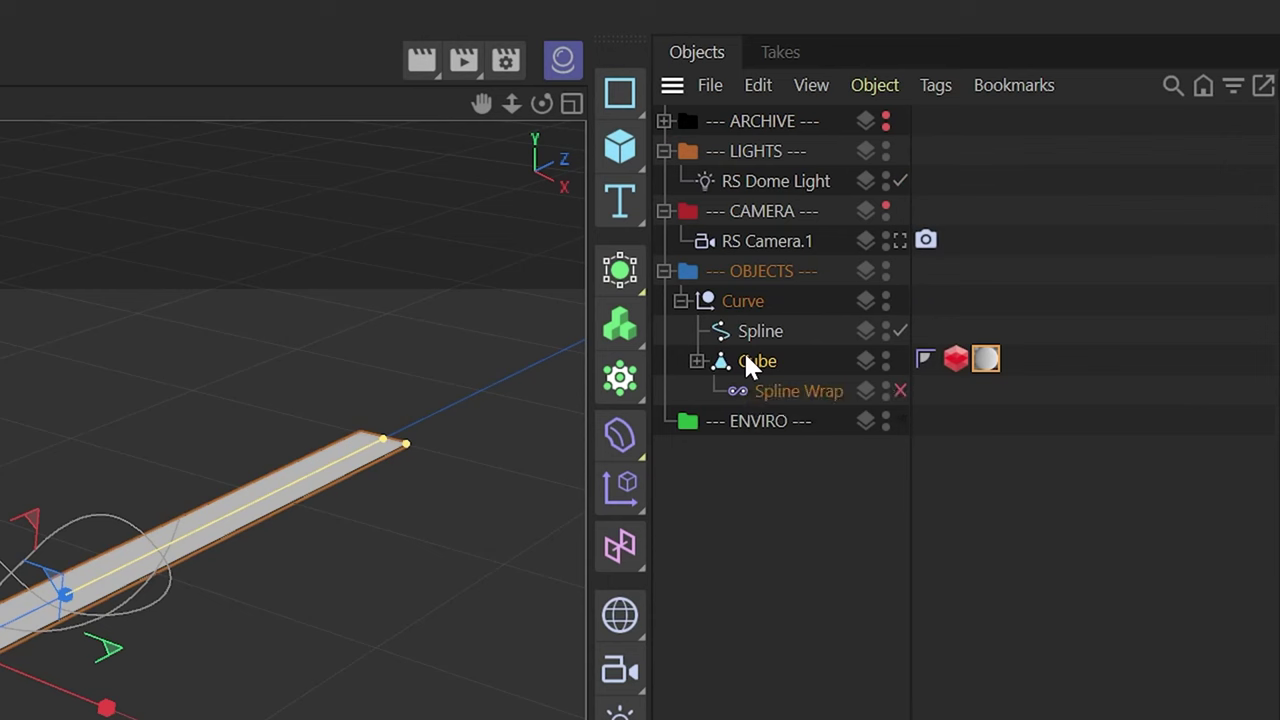
key(c)
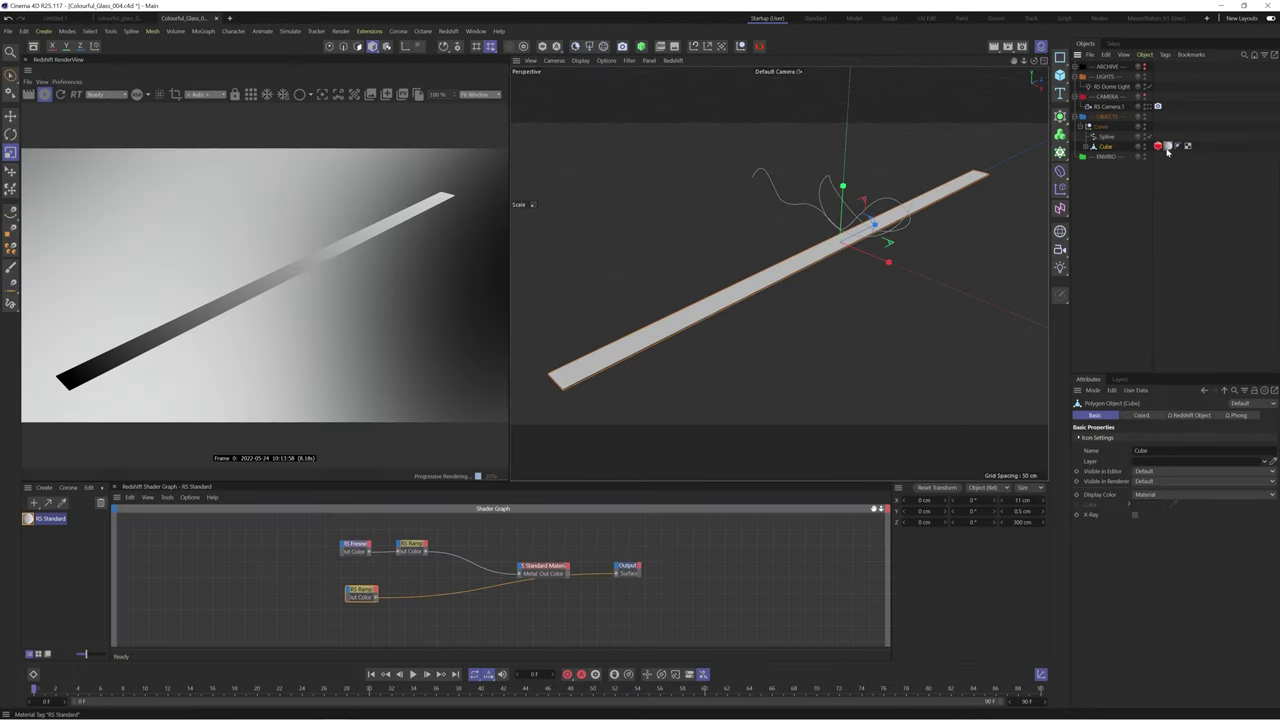
key(Delete)
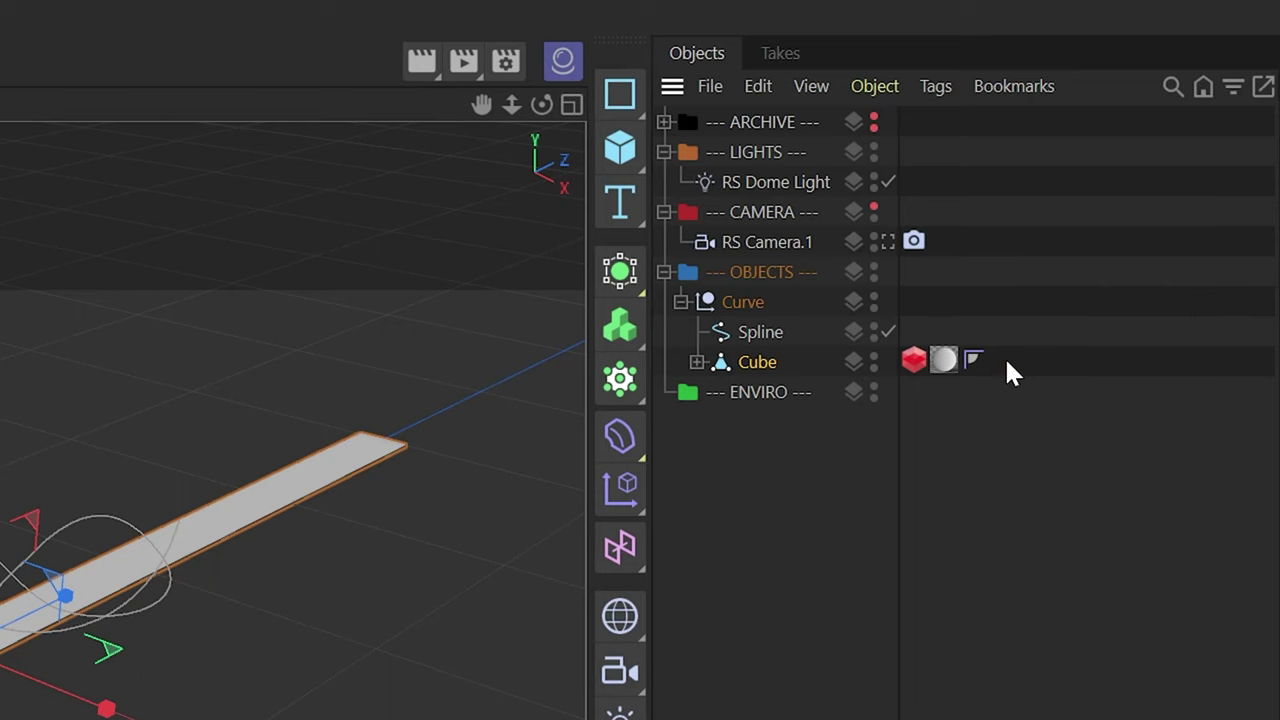
Run Generate UVW Coordinates on the Cube without including its sub-objects.
key(shift+c)
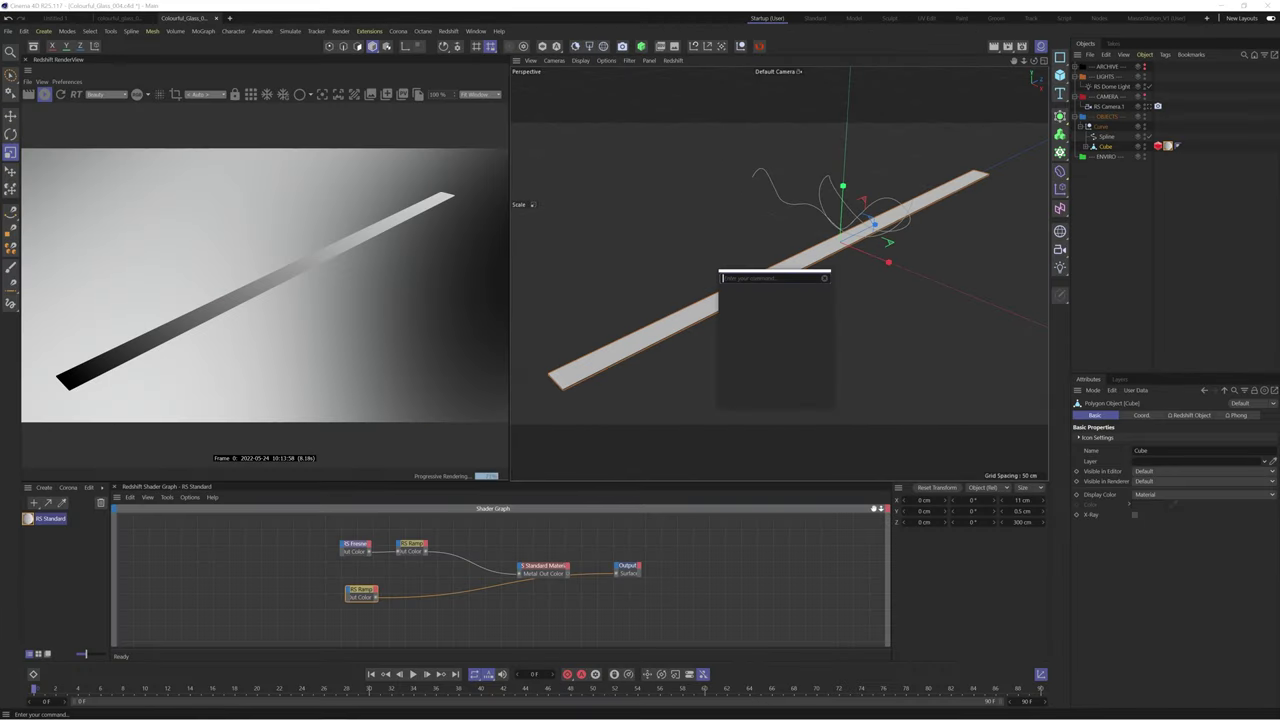
text(gene)
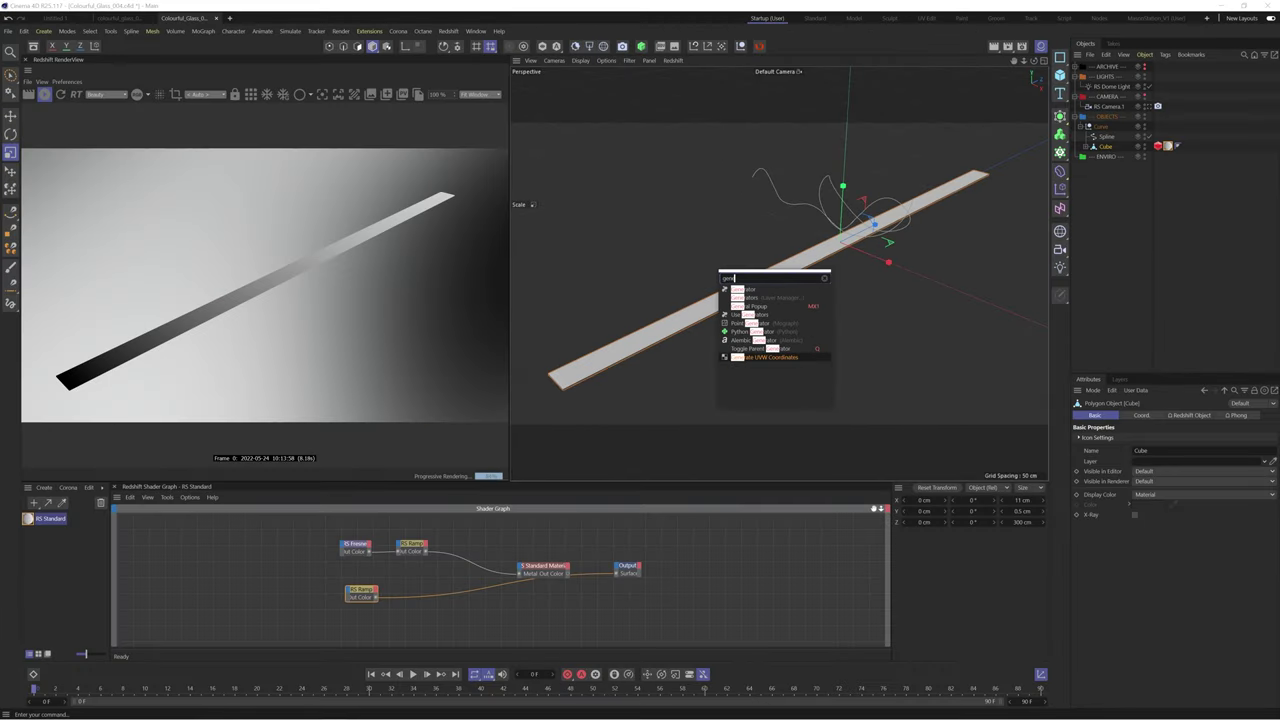
text(r)
key(Return)
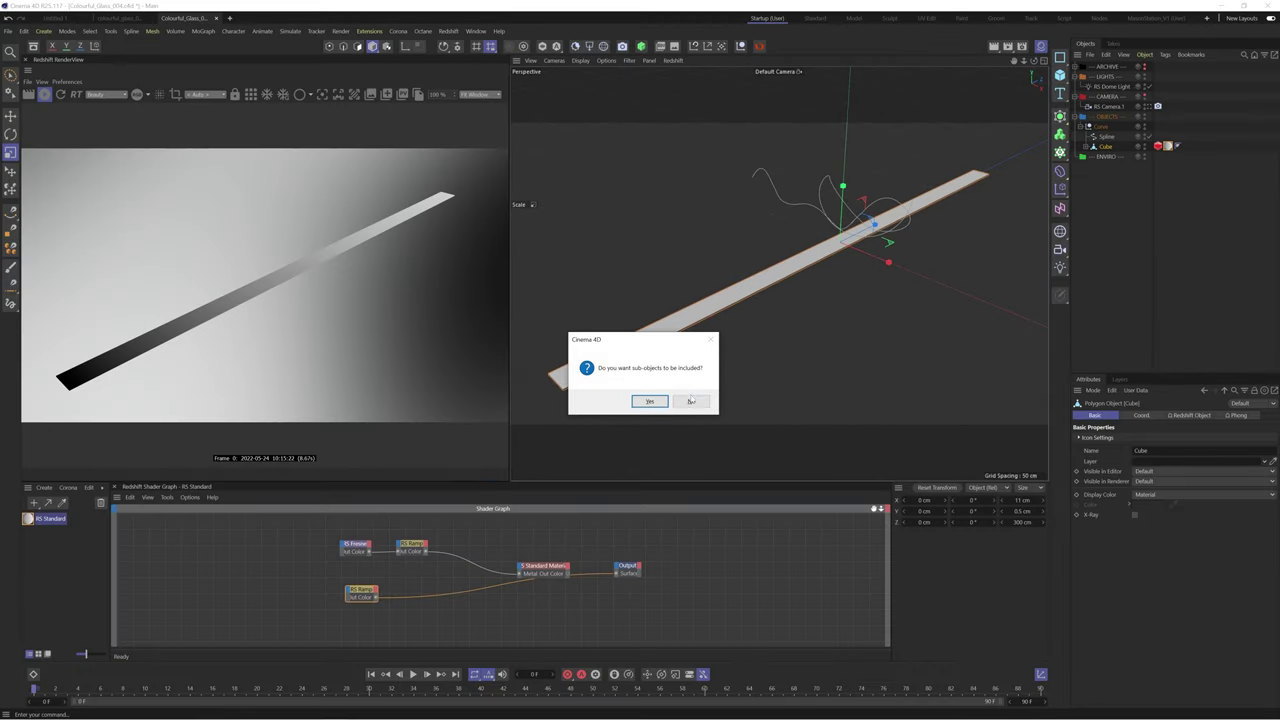
click(690, 401)
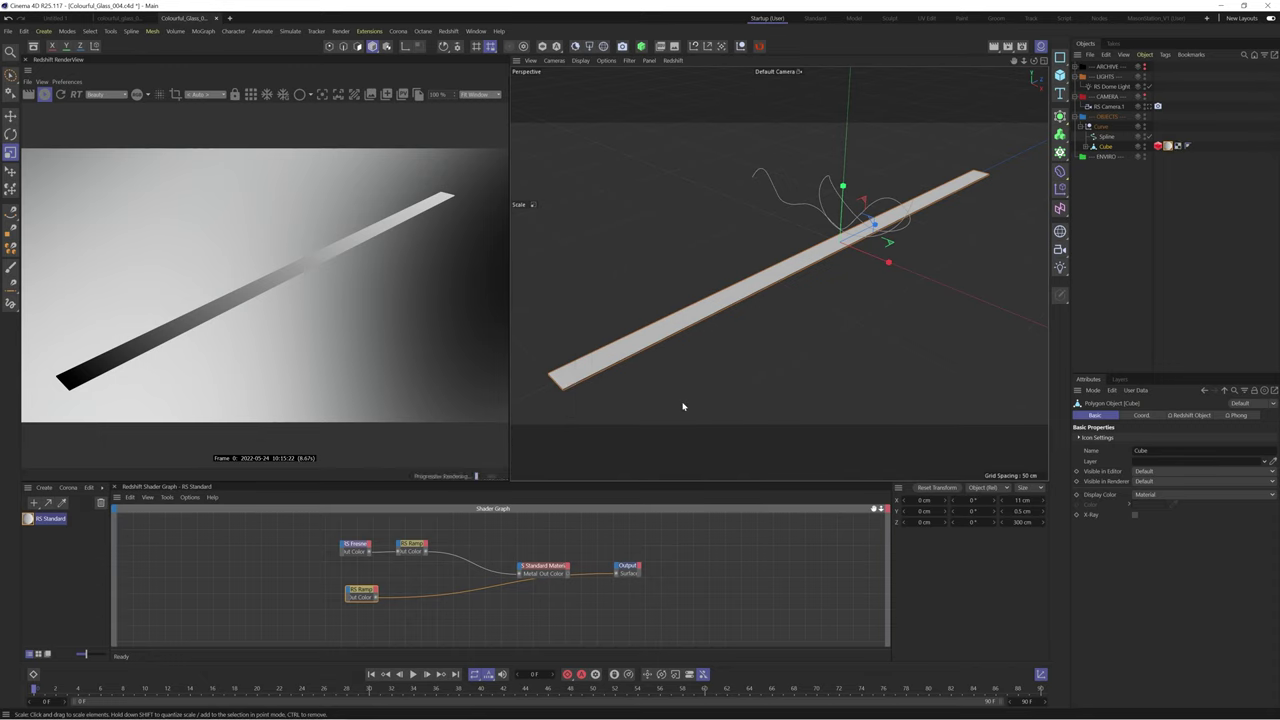
Re-enable the Cube's Spline Wrap and check the ramp along the curved ribbon.
scroll(576, 411, up, 10)
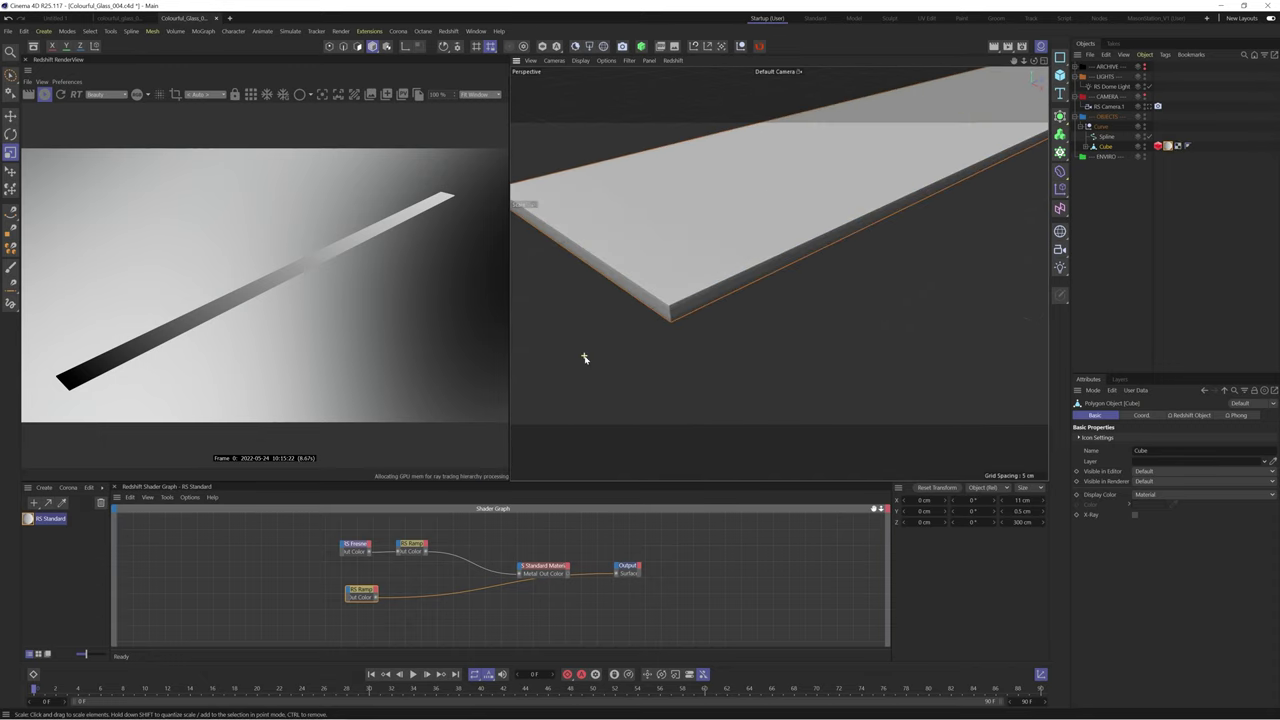
scroll(647, 318, down, 8)
click(1153, 157)
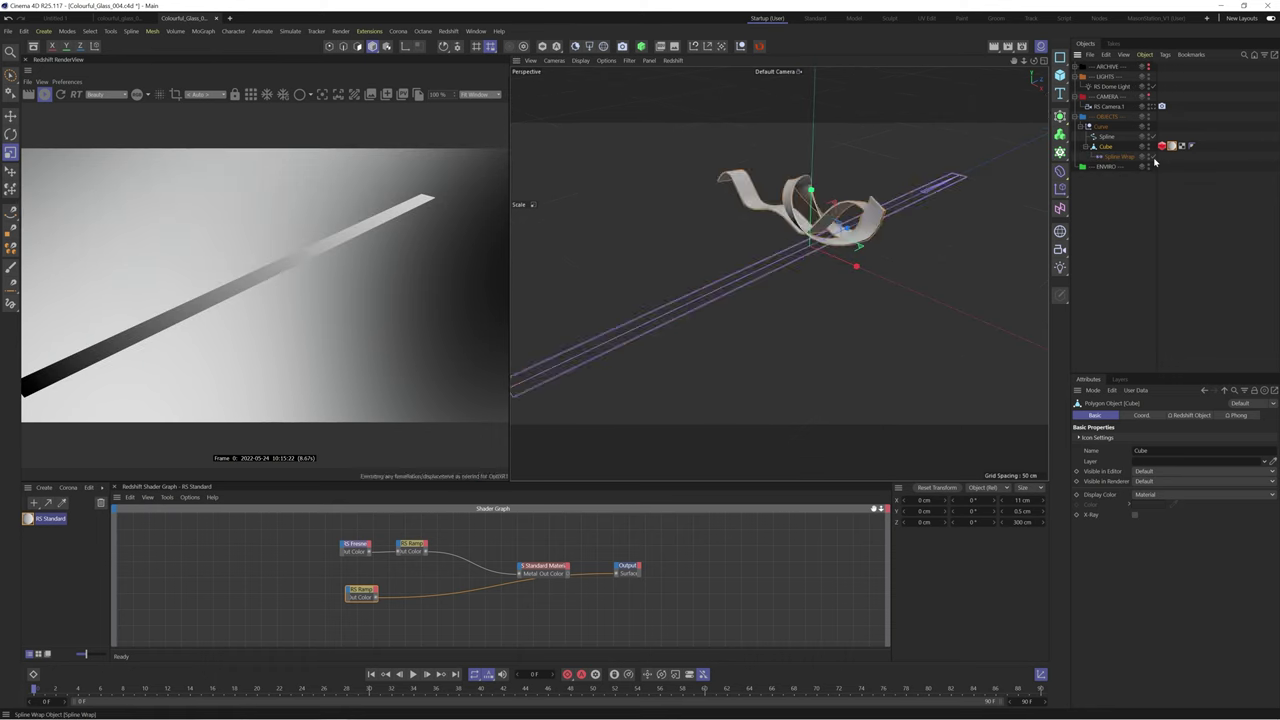
scroll(691, 323, up, 8)
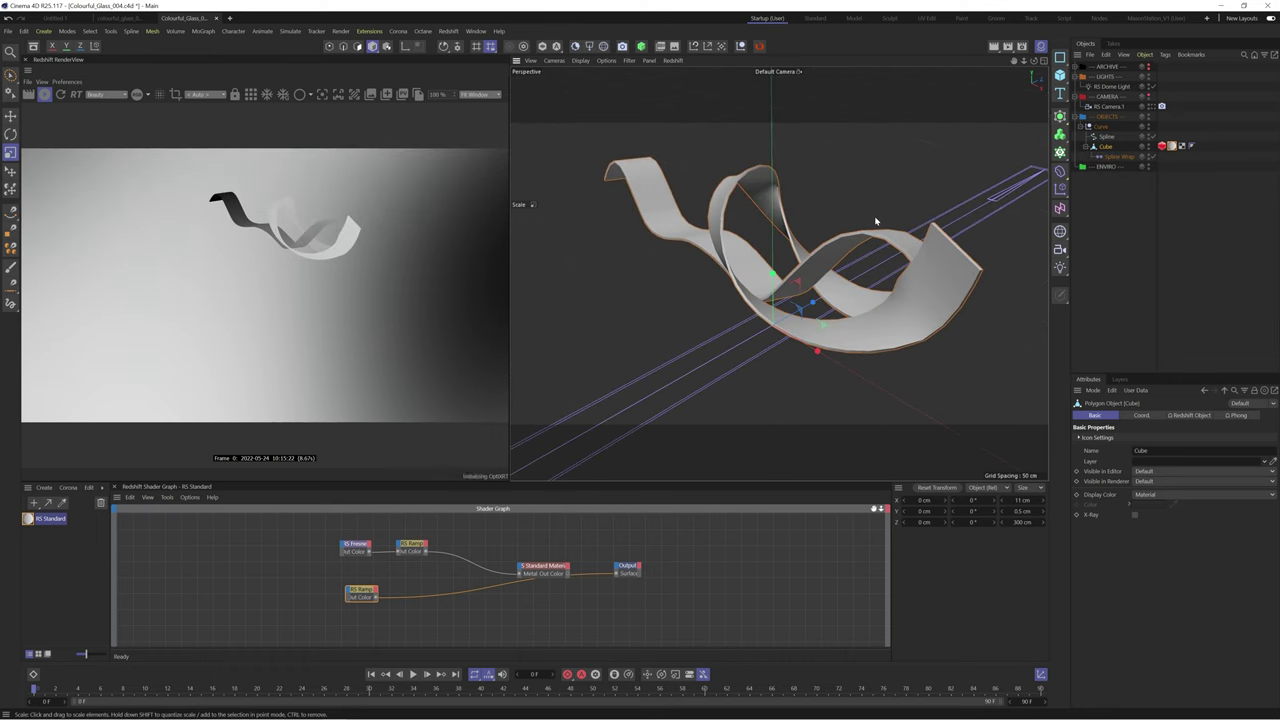
drag(1116, 564, 1183, 575)
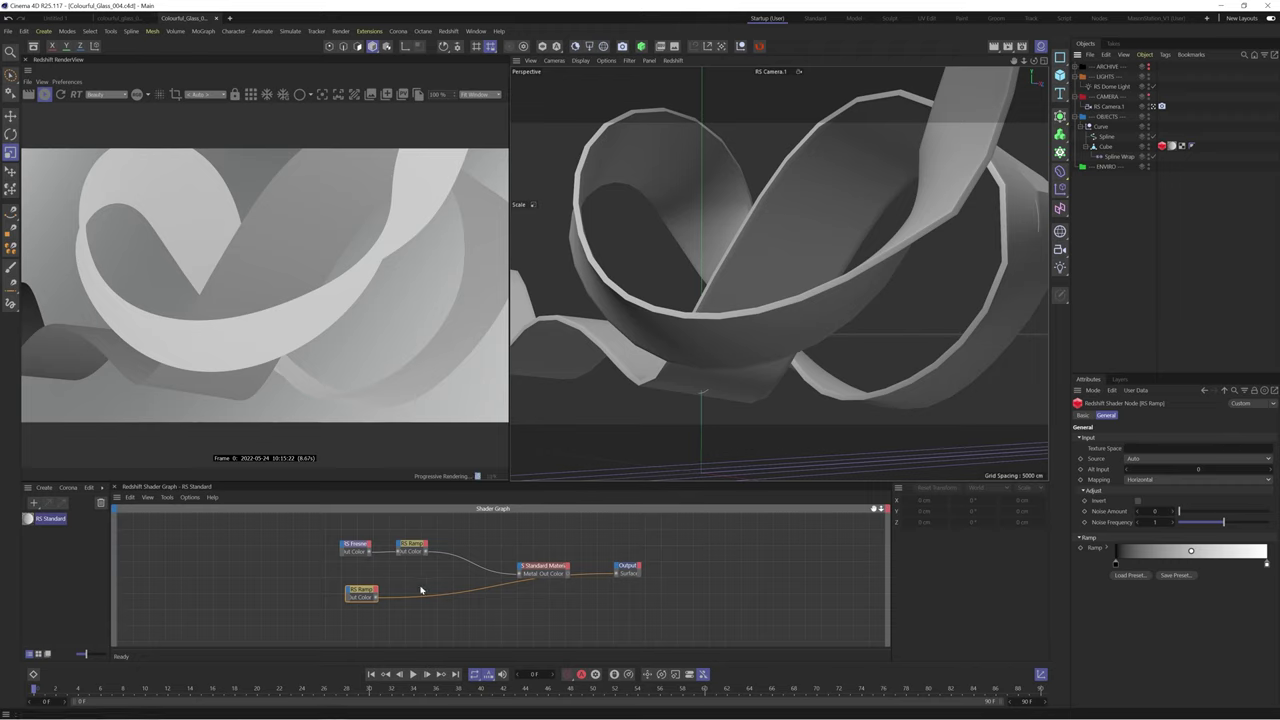
Connect the horizontal ramp to the Standard Material's transmission color and remove the Fresnel ramp's connection to its metalness.
drag(363, 594, 336, 604)
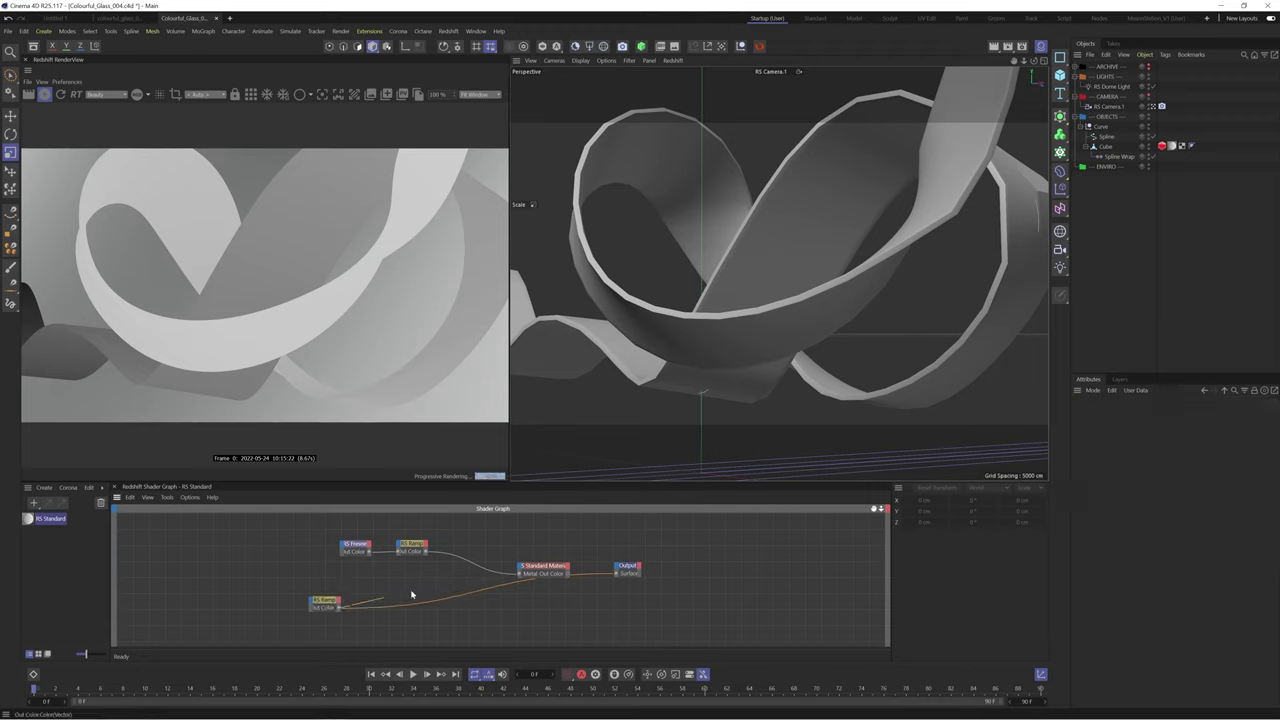
drag(520, 568, 521, 569)
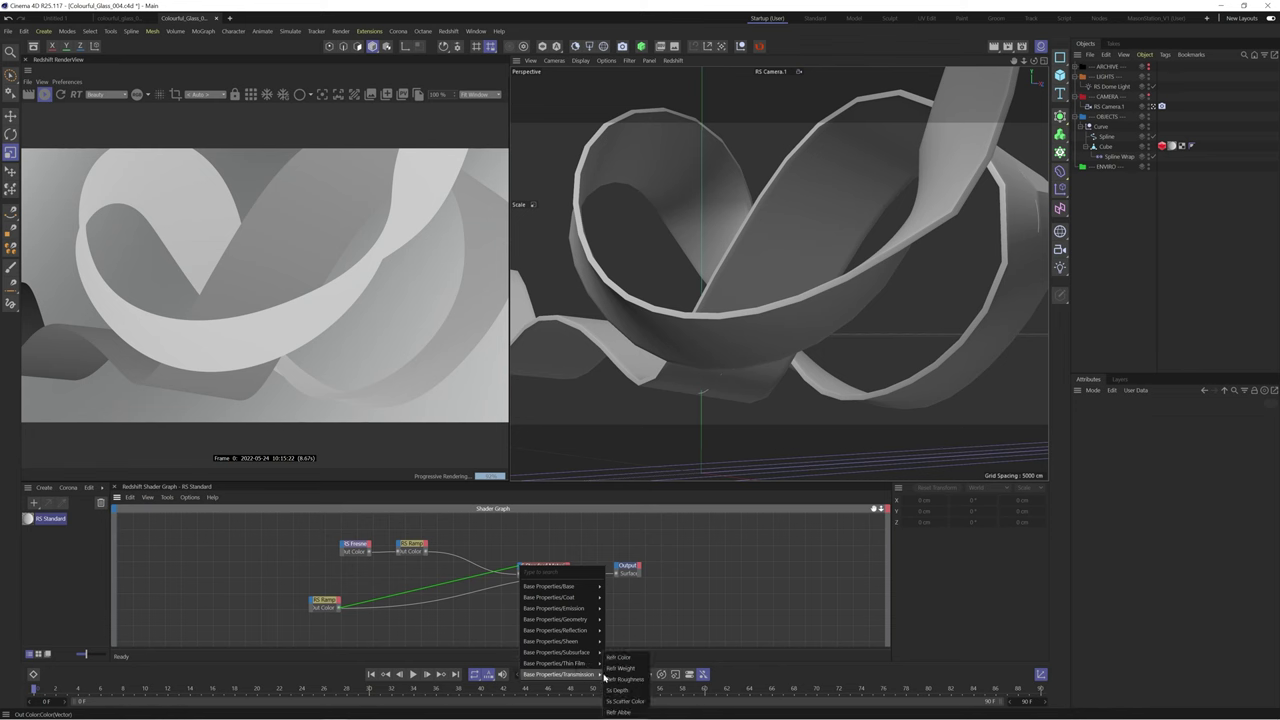
click(622, 660)
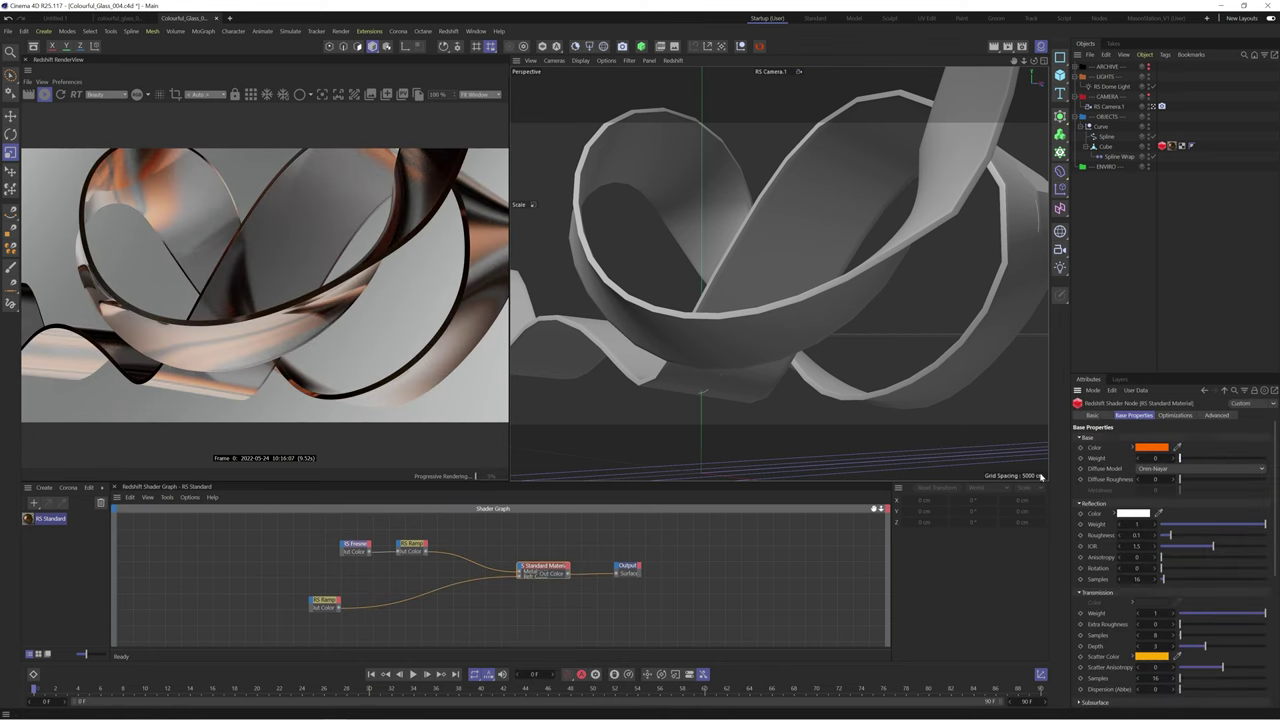
click(481, 566)
key(Delete)
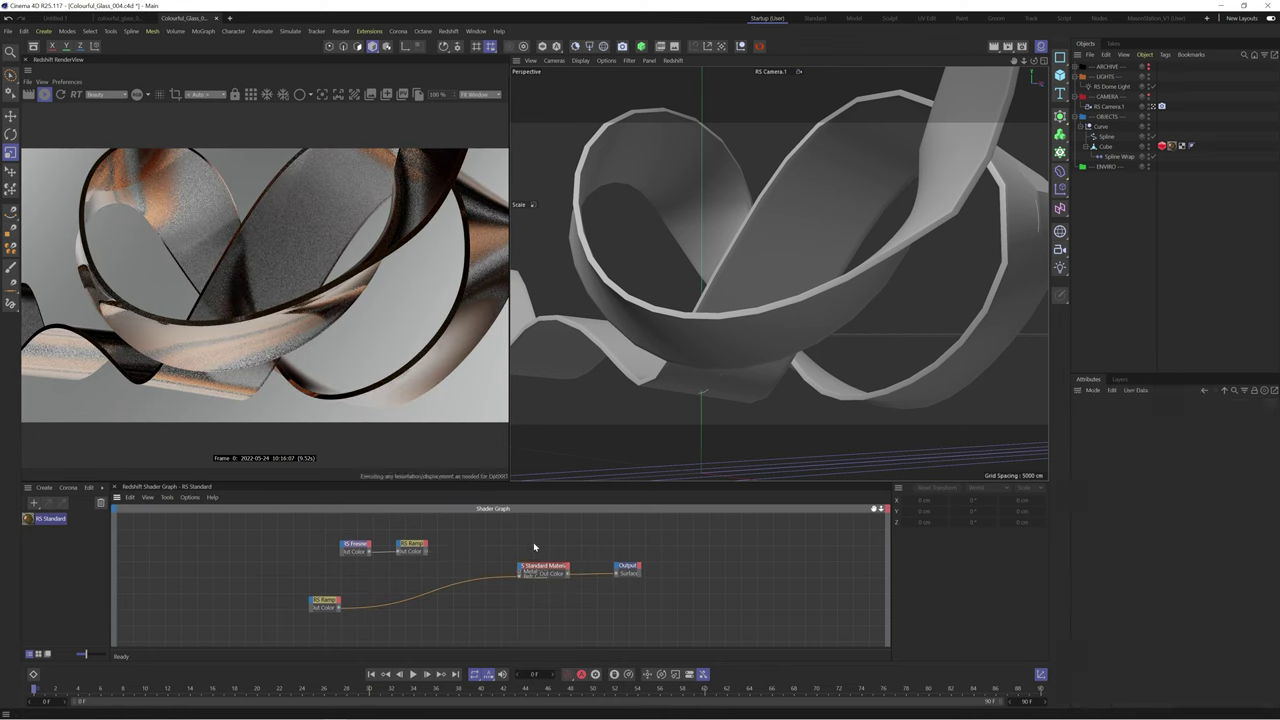
Recolor the horizontal ramp's gradient from red at its start knot to orange at its end knot.
drag(325, 600, 346, 596)
double_click(1115, 565)
drag(1110, 607, 1166, 607)
drag(1130, 596, 1220, 597)
key(Return)
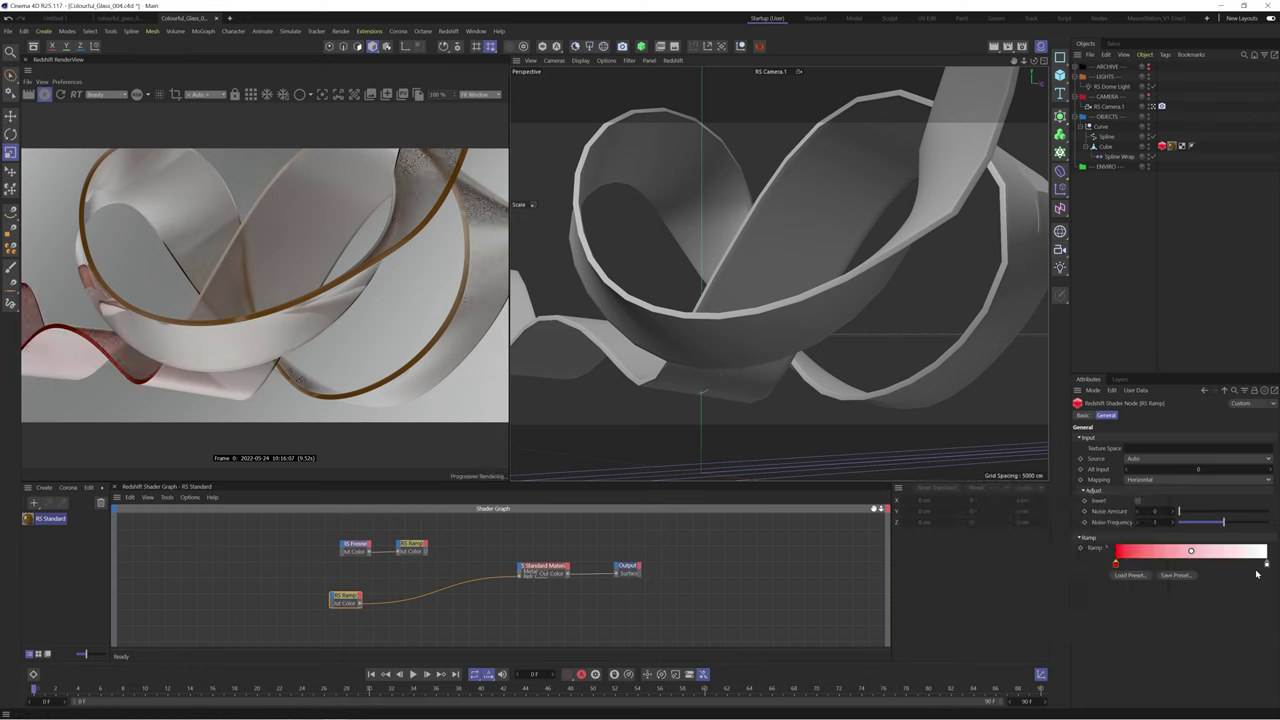
double_click(1266, 564)
click(1020, 586)
click(1020, 596)
click(1043, 622)
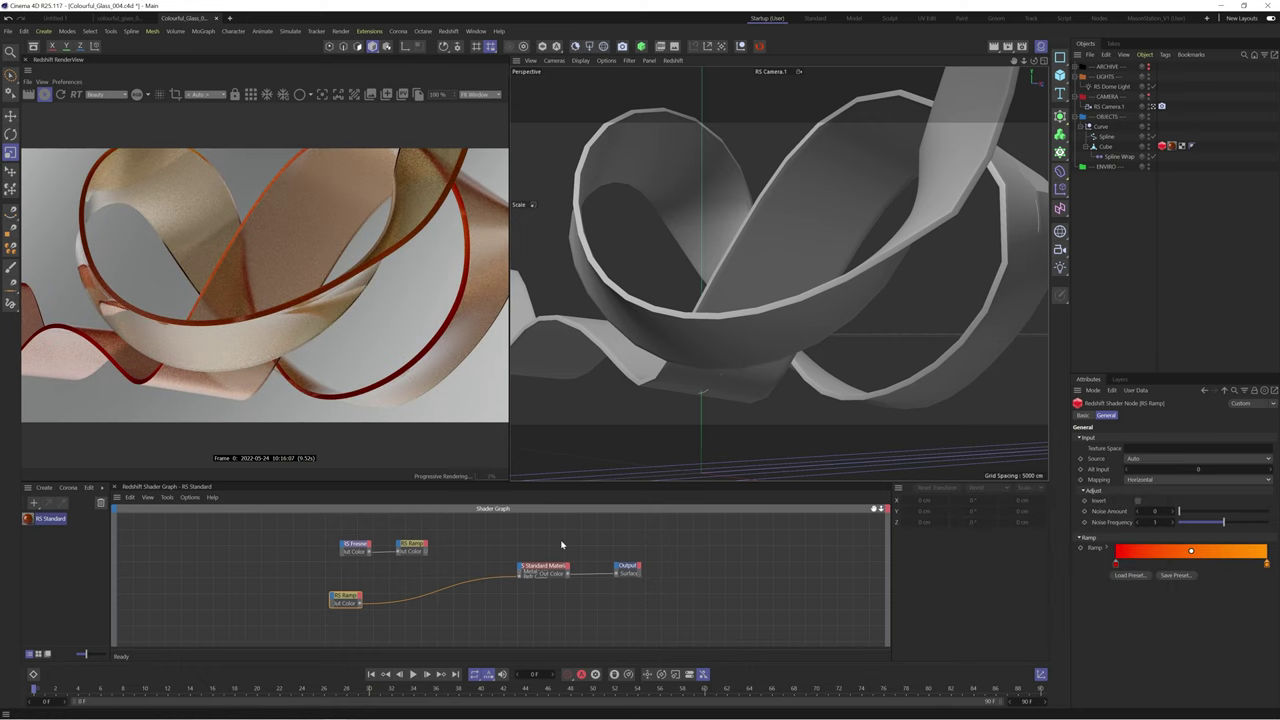
Set the Standard Material's transmission Depth to 0.
click(543, 566)
double_click(1154, 645)
text(0)
key(Return)
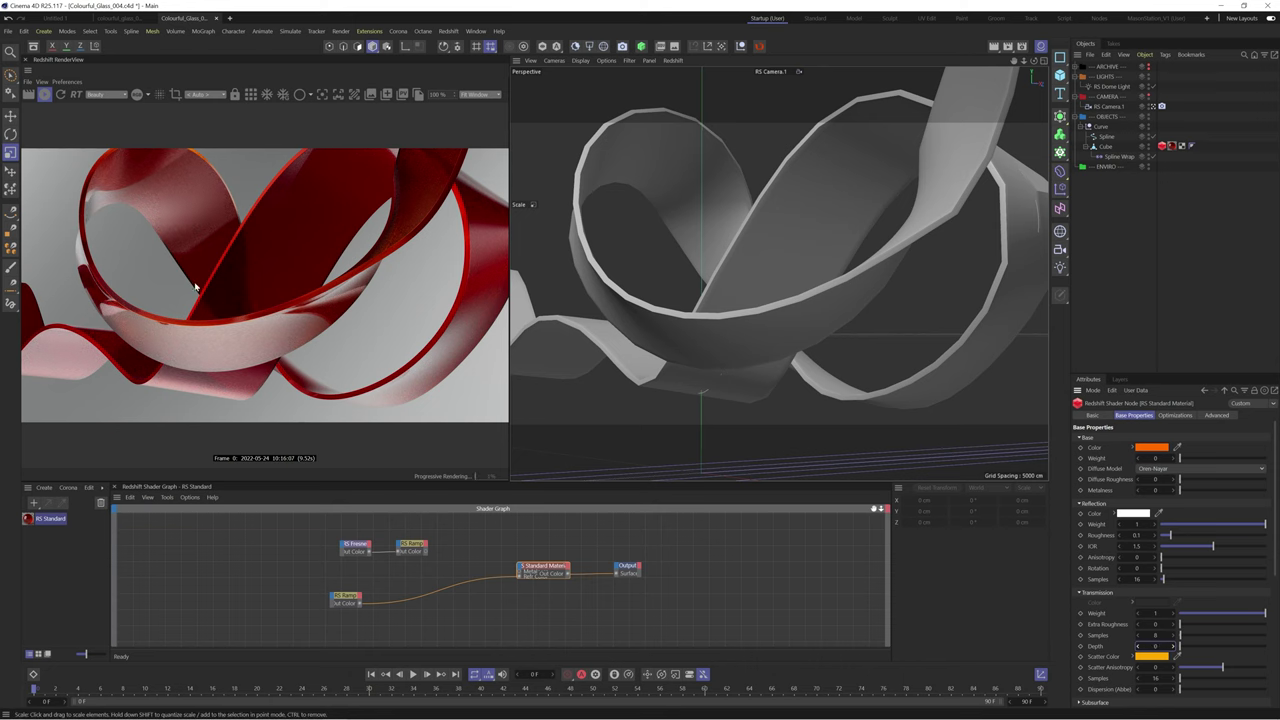
Change the horizontal ramp's end knot to yellow.
click(346, 597)
double_click(1267, 565)
click(1043, 622)
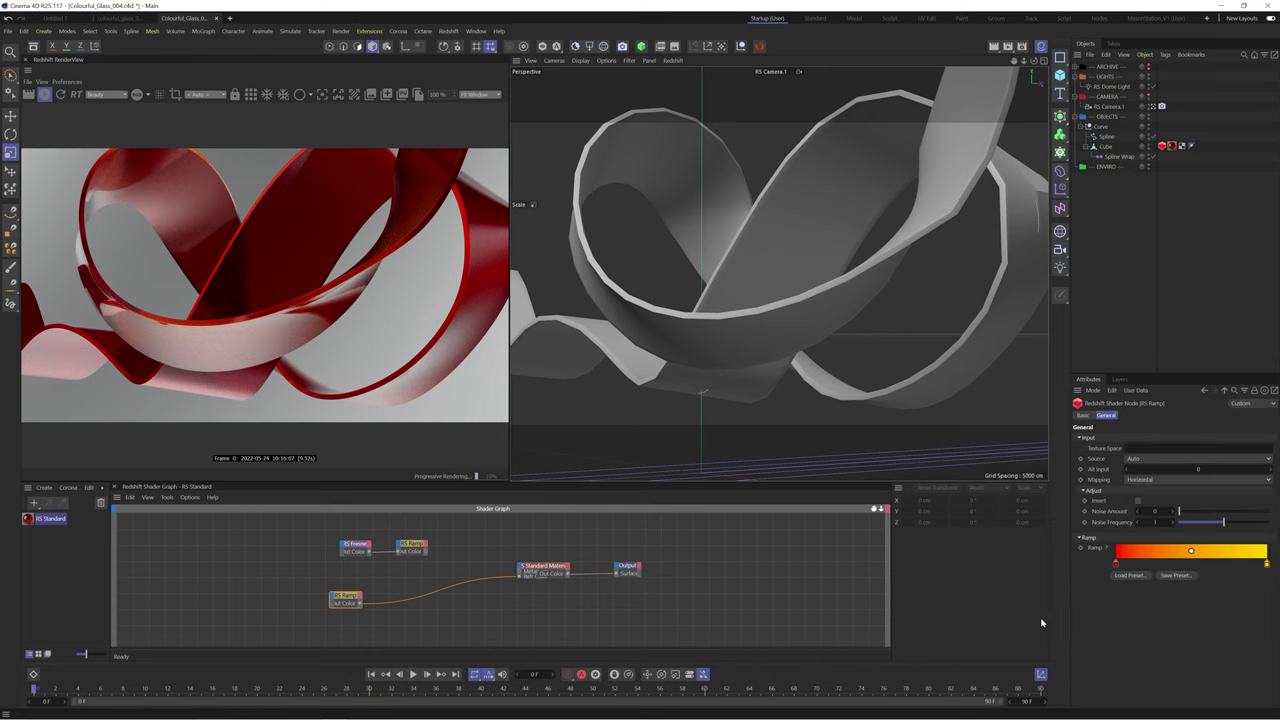
click(516, 566)
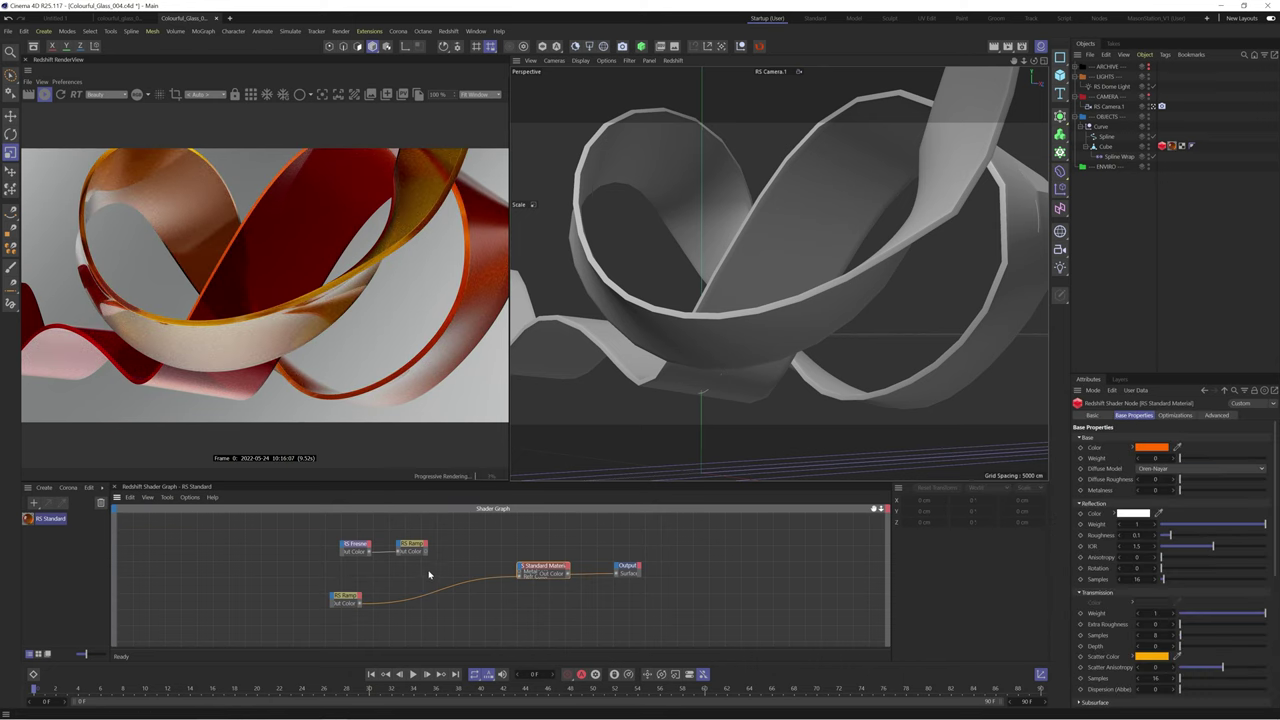
Insert a Color Correct node between the horizontal ramp and the Standard Material and try out its Saturation Scale.
double_click(423, 595)
text(color co)
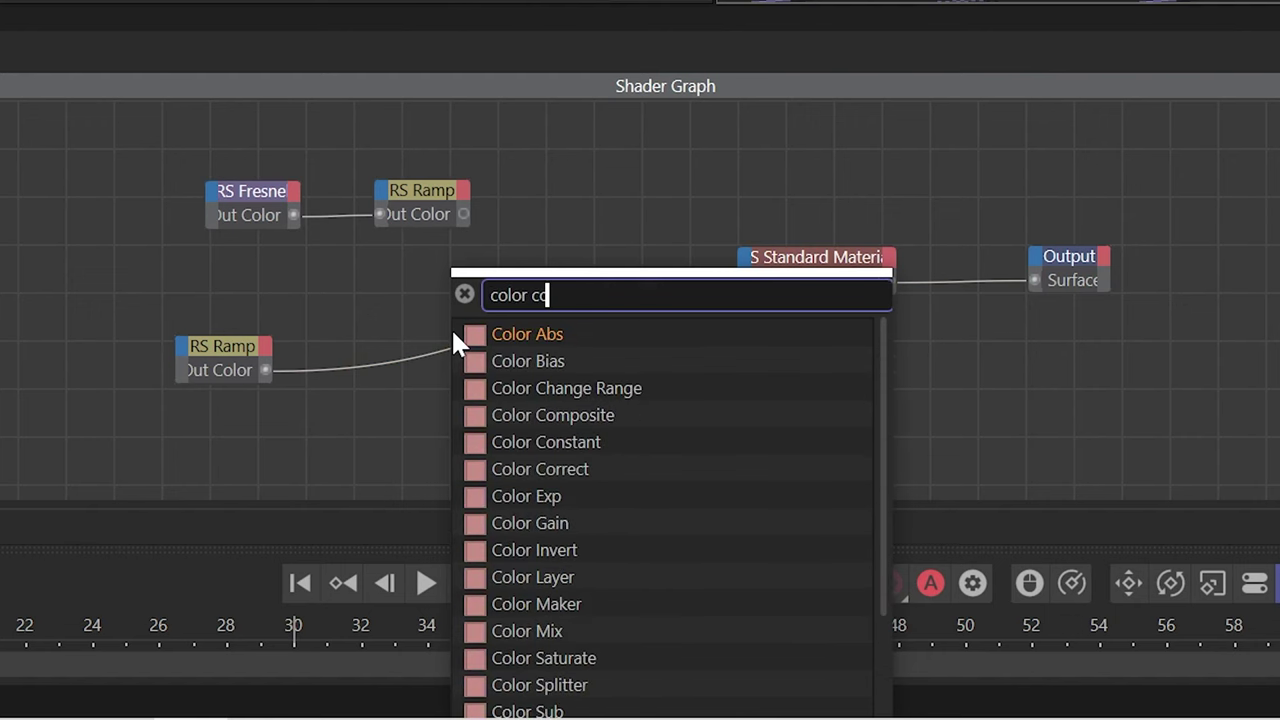
key(Return)
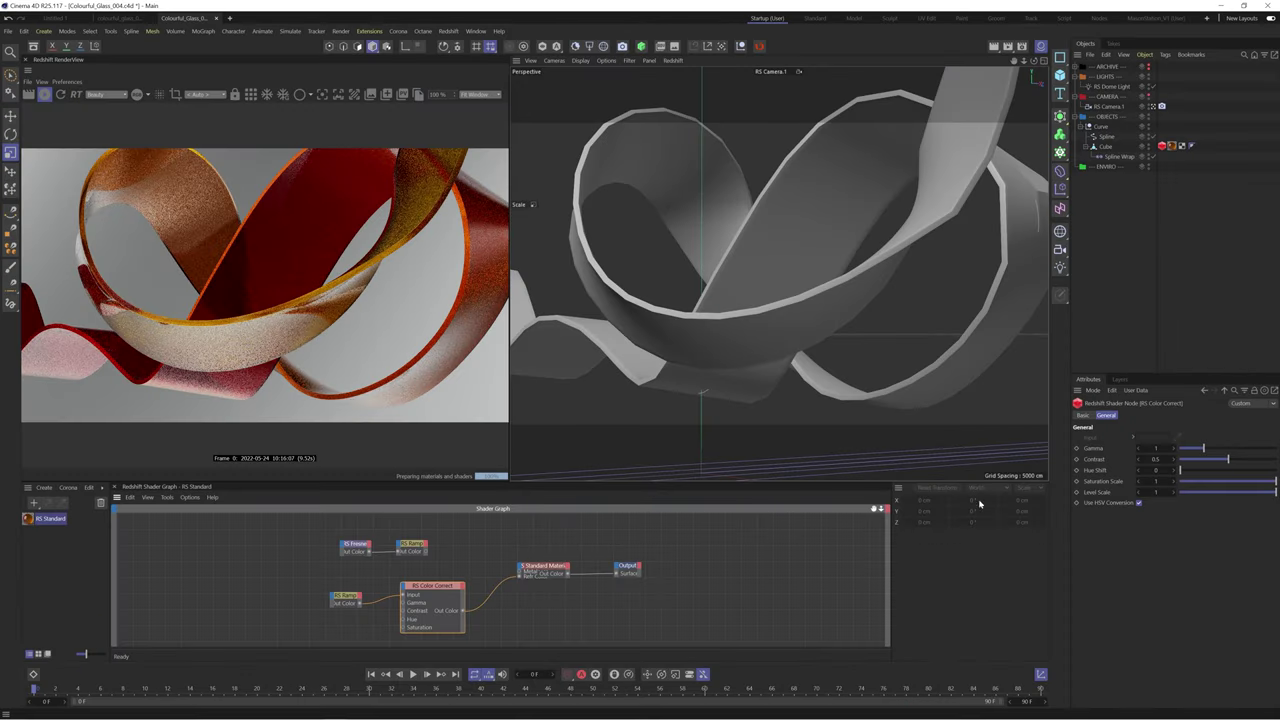
drag(1138, 481, 1130, 481)
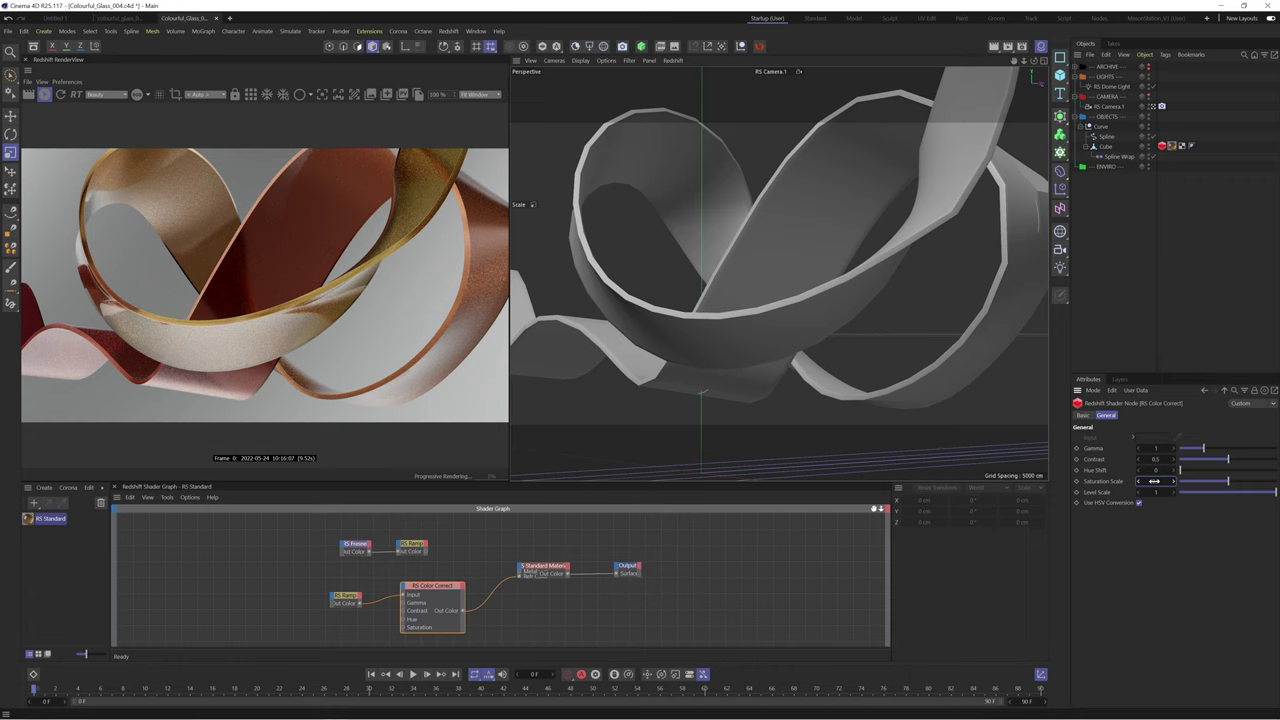
key(Return)
Duplicate the Color Correct node and wire the copy between the horizontal ramp and the Standard Material's transmission Scatter Color.
scroll(508, 580, down, 1)
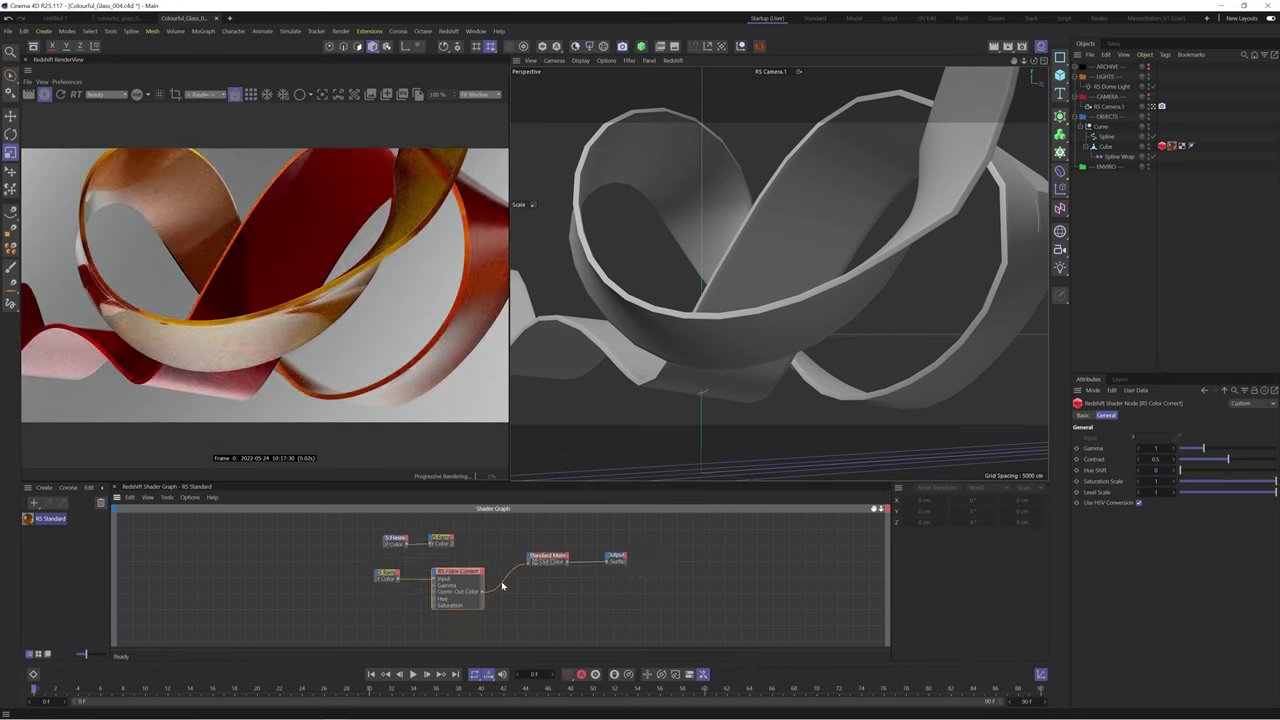
alt+middle_drag(503, 586, 599, 522)
scroll(492, 552, up, 1)
mouse_move(484, 546)
mouse_down()
mouse_move(481, 590)
mouse_move(477, 534)
mouse_up()
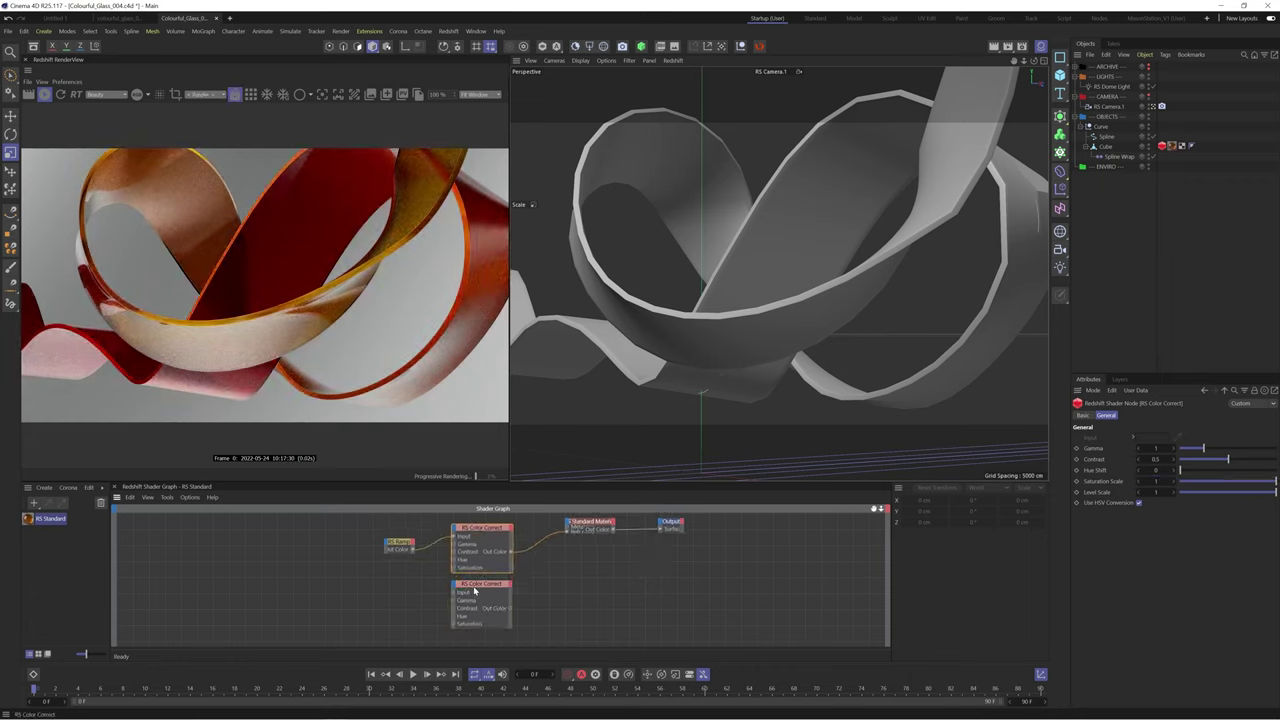
drag(475, 590, 476, 595)
drag(413, 549, 453, 597)
drag(564, 524, 567, 522)
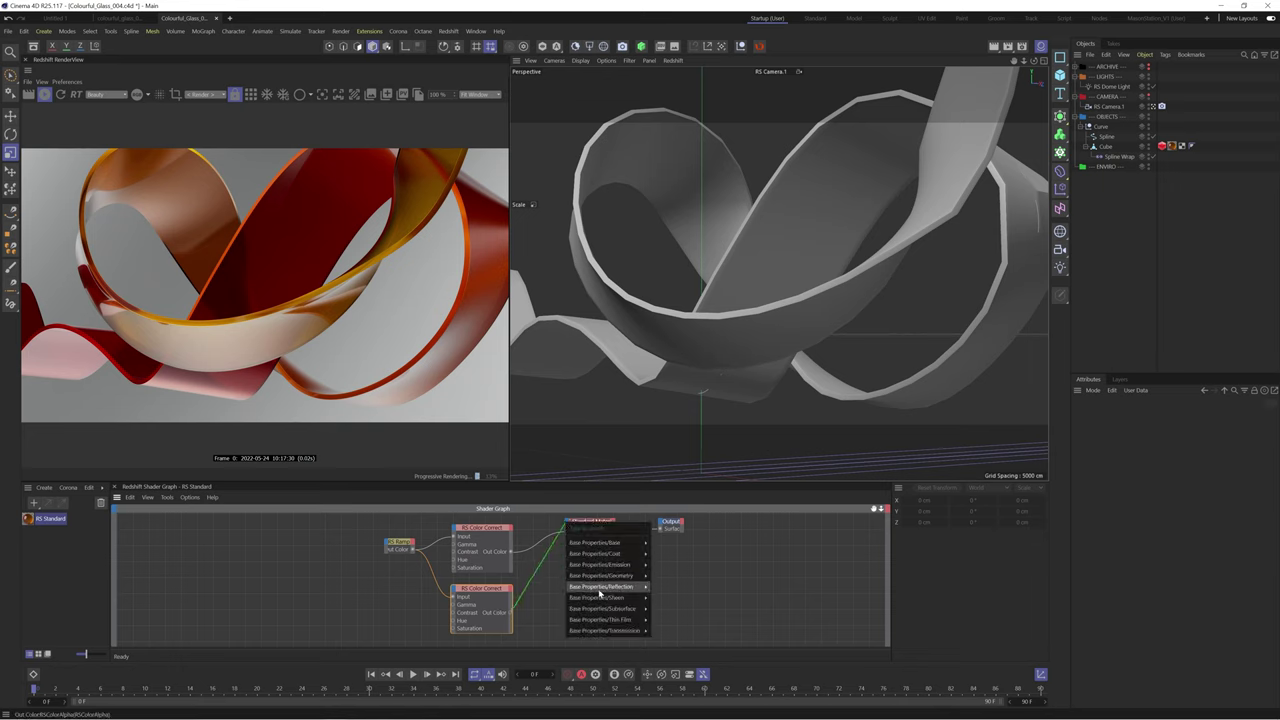
mouse_move(622, 631)
click(674, 674)
click(626, 592)
Set the Standard Material's transmission Depth to 1.
click(583, 530)
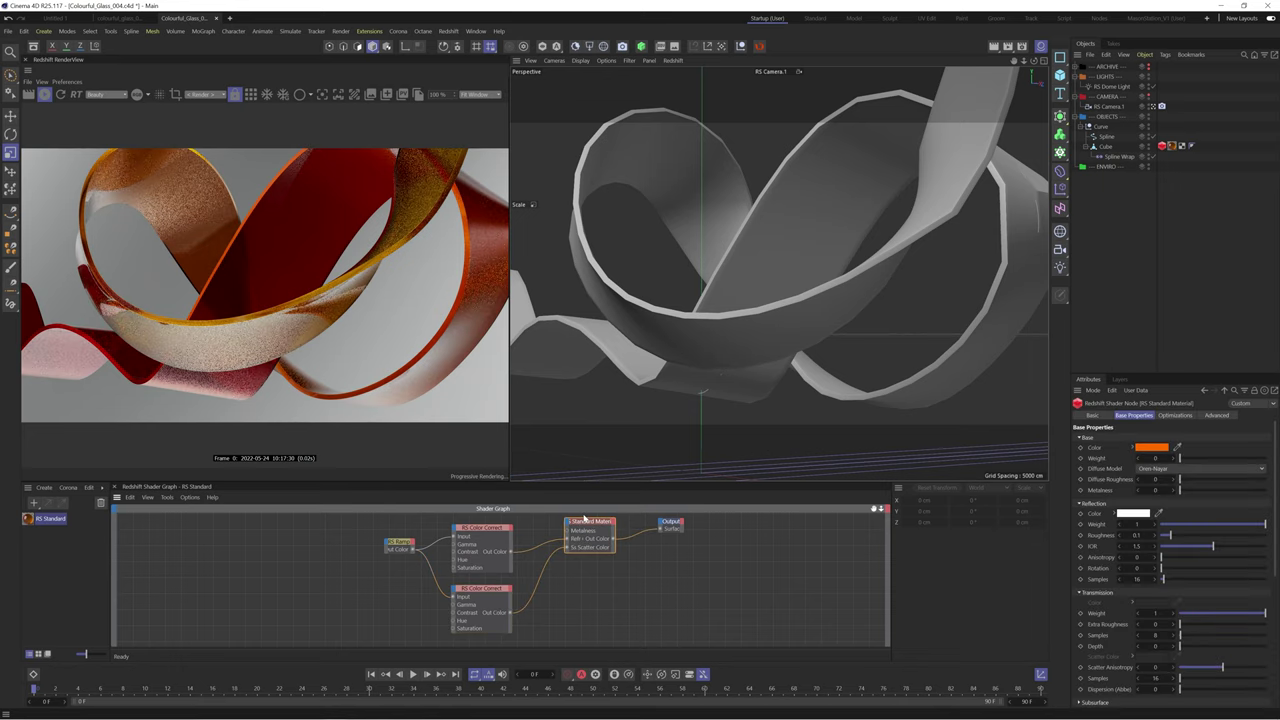
scroll(1274, 606, down, 10)
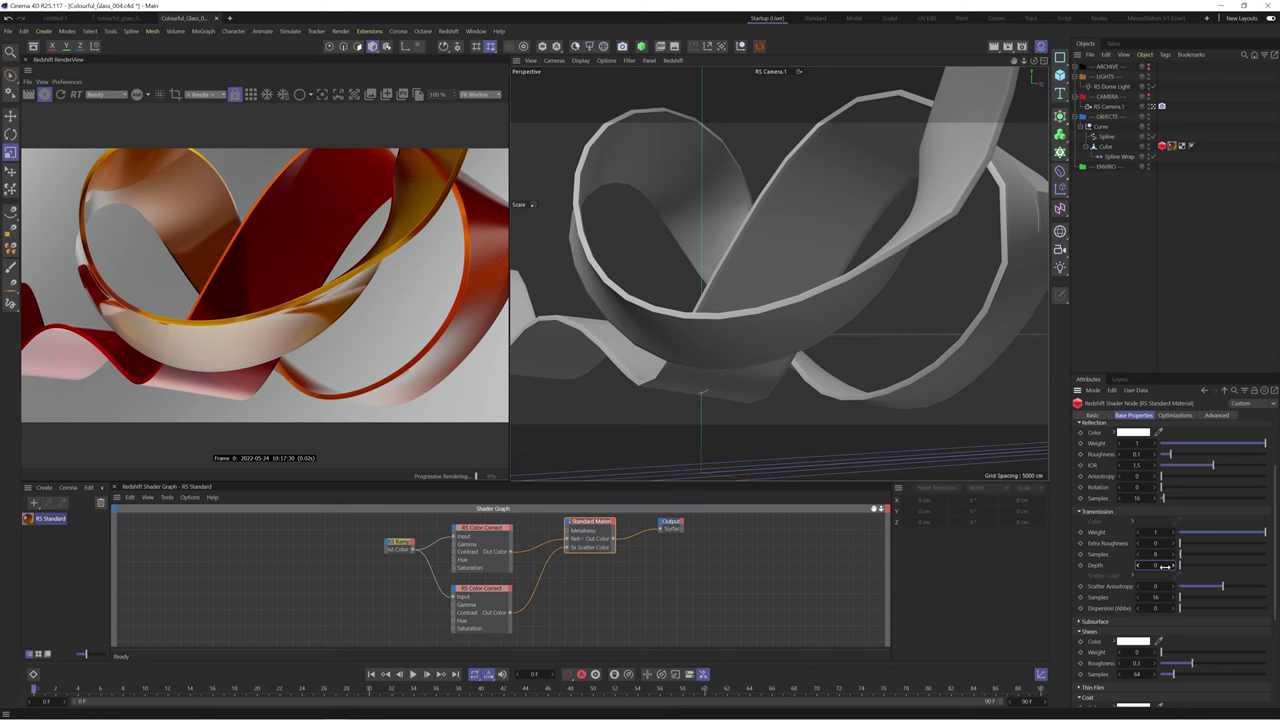
click(1166, 566)
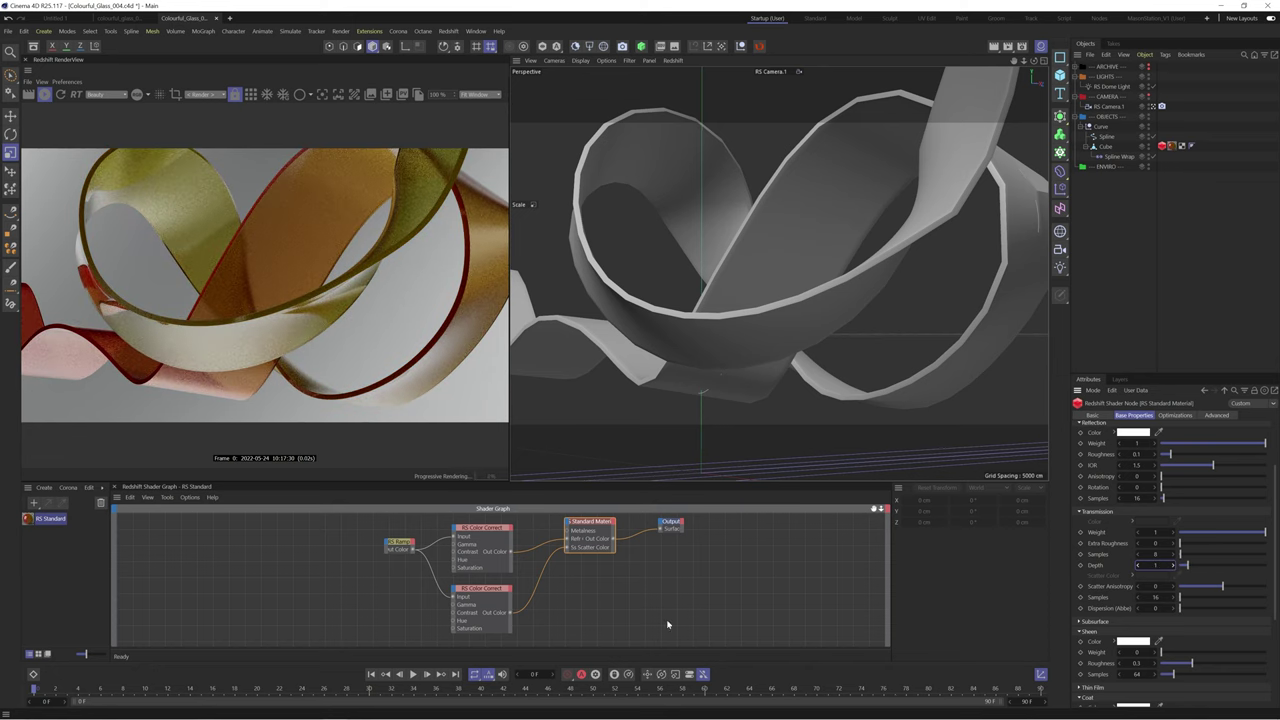
click(467, 590)
click(706, 606)
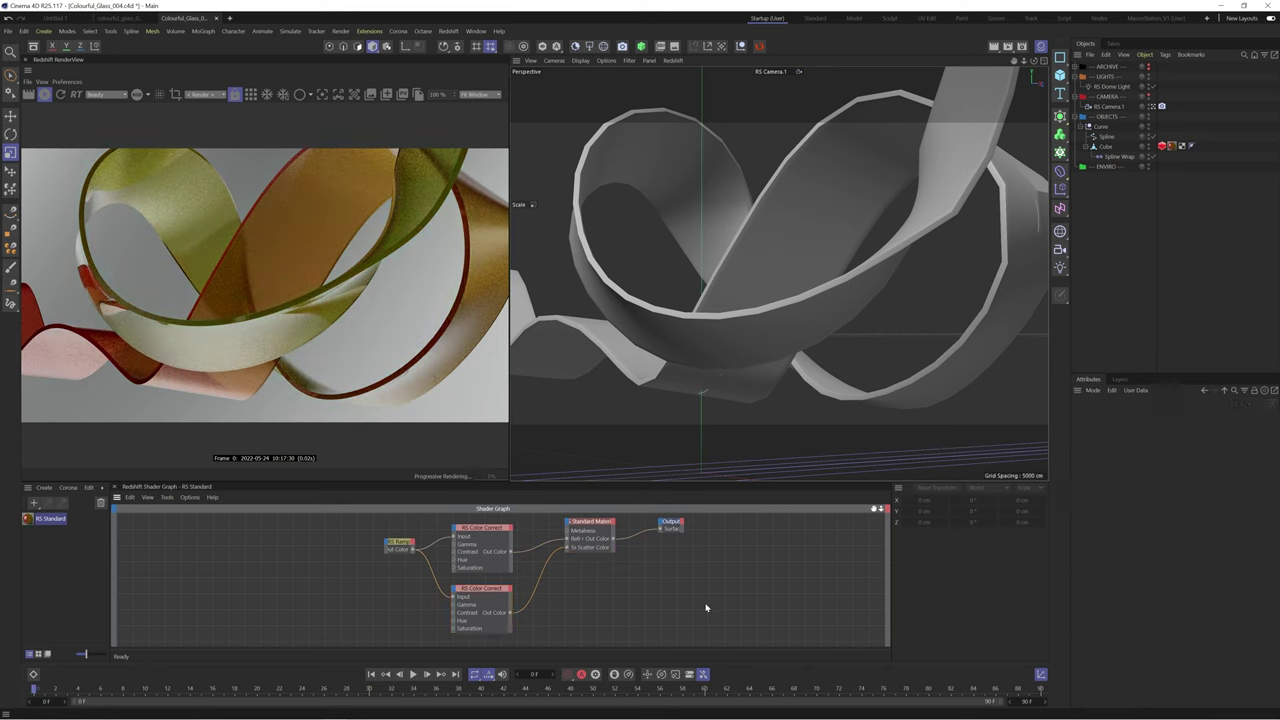
Adjust the Hue Shift of the scatter Color Correct and set the Standard Material's transmission Depth to 2.
click(486, 530)
click(399, 542)
click(590, 522)
click(481, 590)
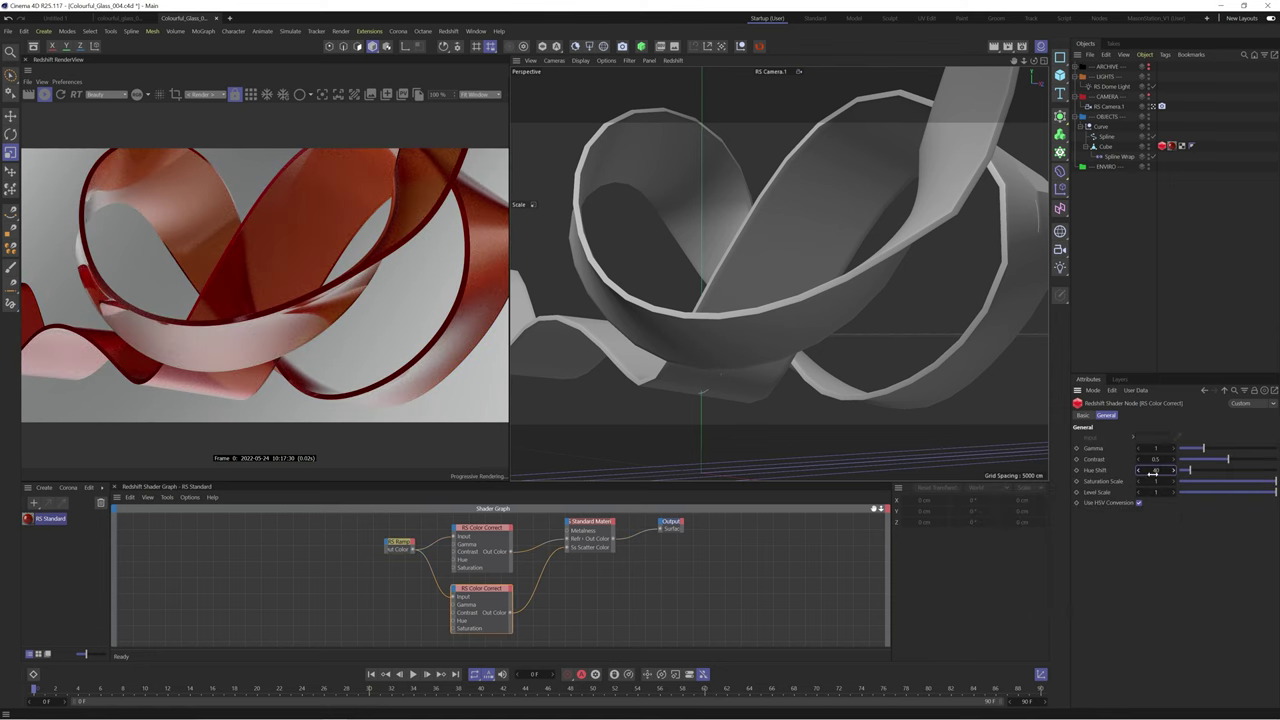
click(590, 522)
scroll(1155, 600, down, 2)
double_click(1156, 584)
Try a Hue Shift of 90 on the scatter Color Correct node and fine-tune the value.
click(481, 590)
double_click(1154, 471)
text(90)
key(Return)
drag(1153, 471, 1193, 463)
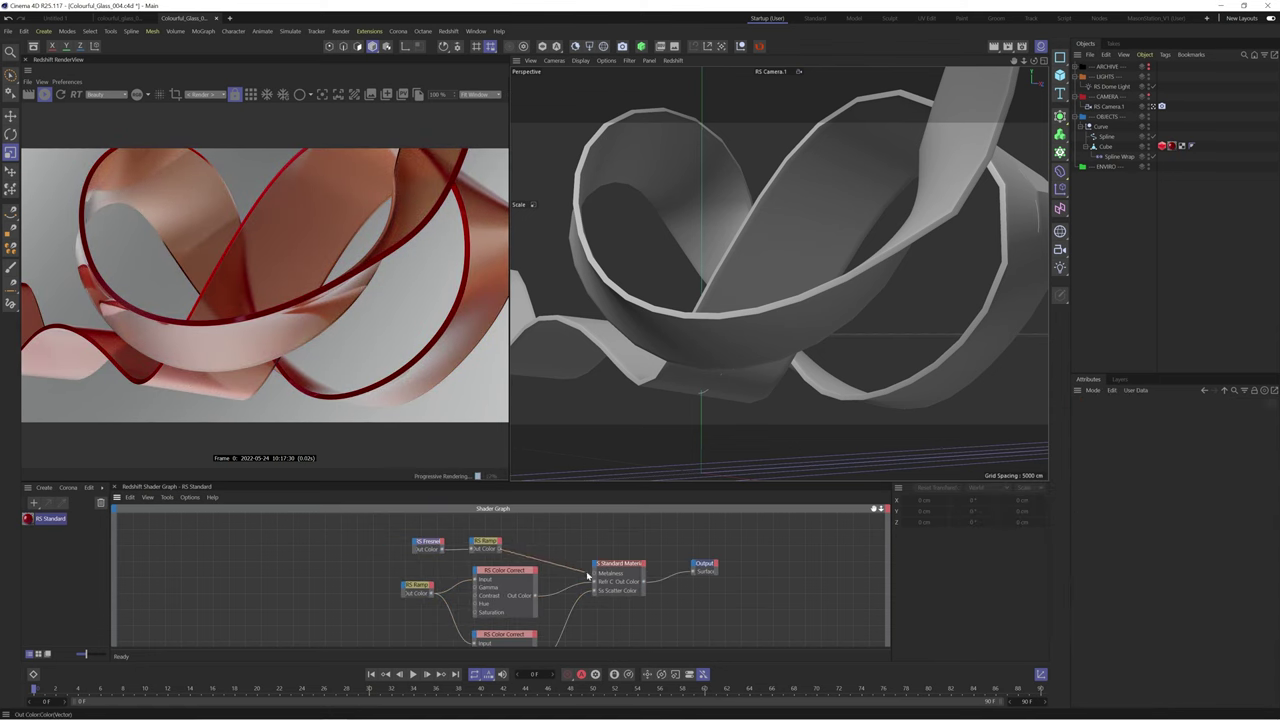
Reconnect the Fresnel ramp to the Standard Material's Metalness and set the base Weight to 1.
drag(587, 575, 595, 574)
click(619, 564)
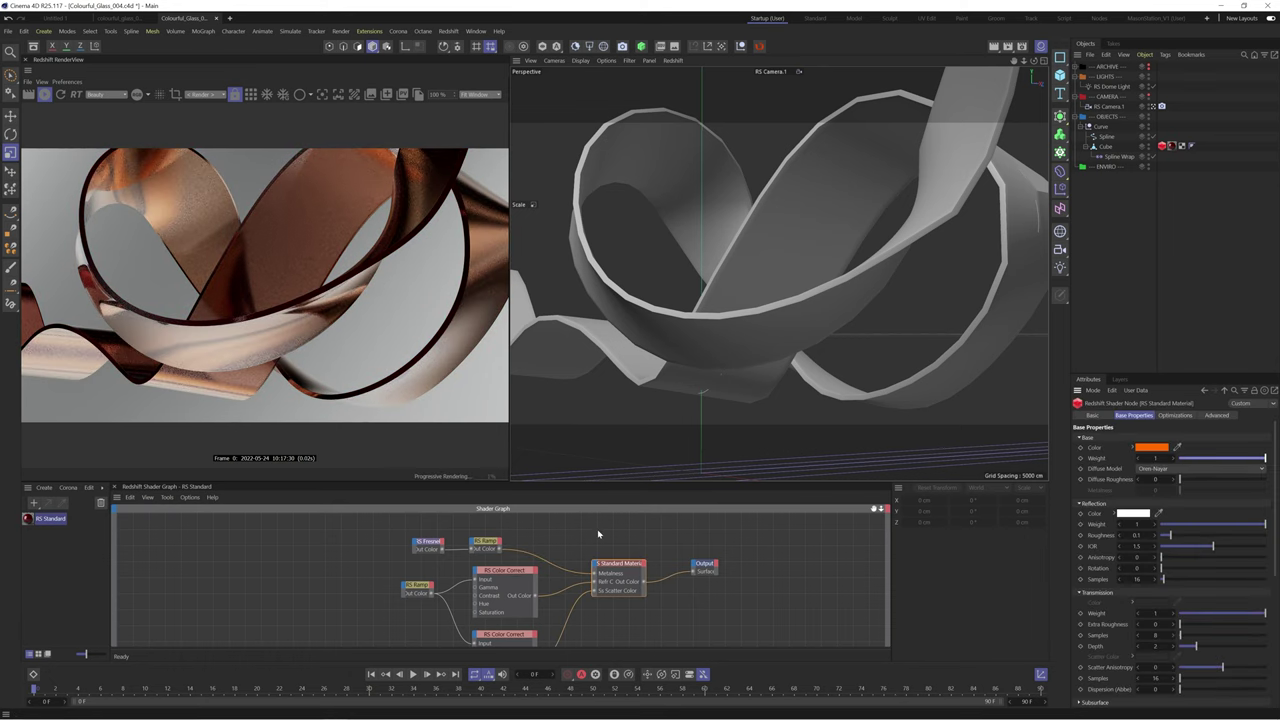
Duplicate the Color Correct node again and wire the copy between the horizontal ramp and the Standard Material's Base Color.
scroll(520, 551, down, 3)
mouse_move(519, 564)
ctrl+mouse_down()
mouse_move(521, 521)
mouse_move(517, 553)
ctrl+mouse_up()
scroll(514, 557, up, 1)
scroll(551, 617, down, 2)
click(518, 550)
drag(483, 598, 508, 555)
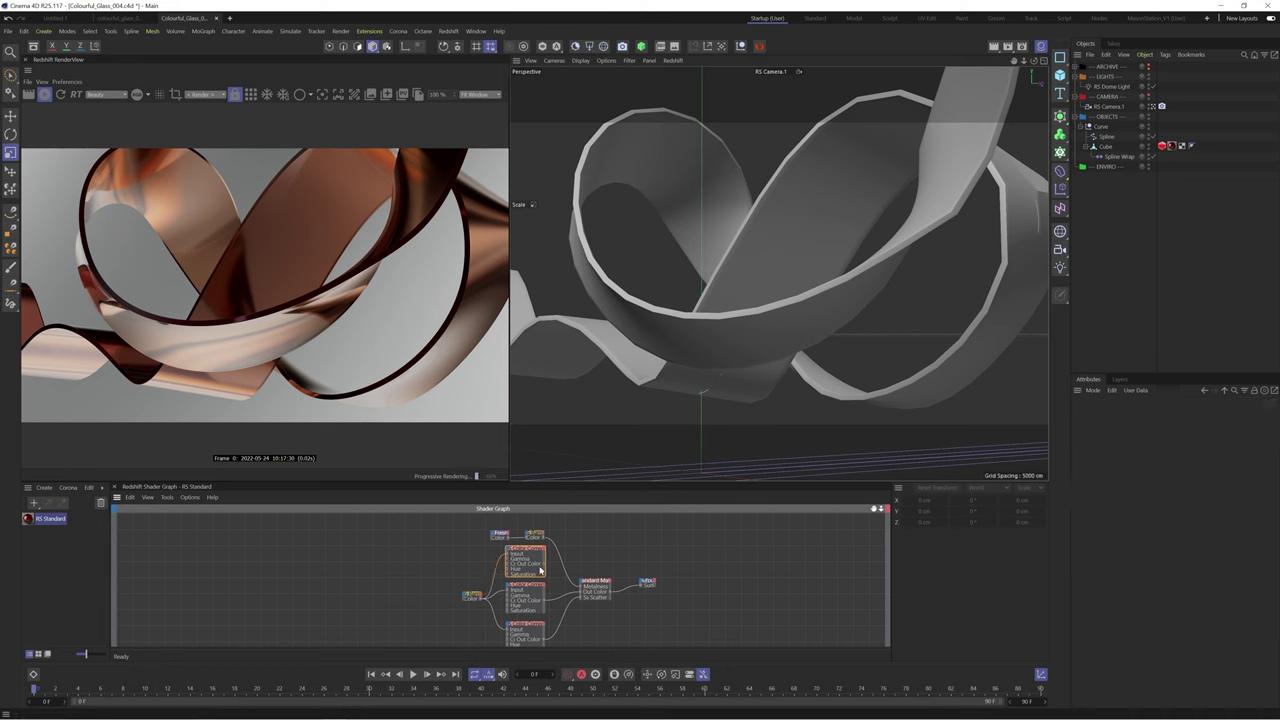
drag(583, 590, 582, 582)
mouse_move(601, 592)
click(680, 595)
scroll(592, 606, up, 3)
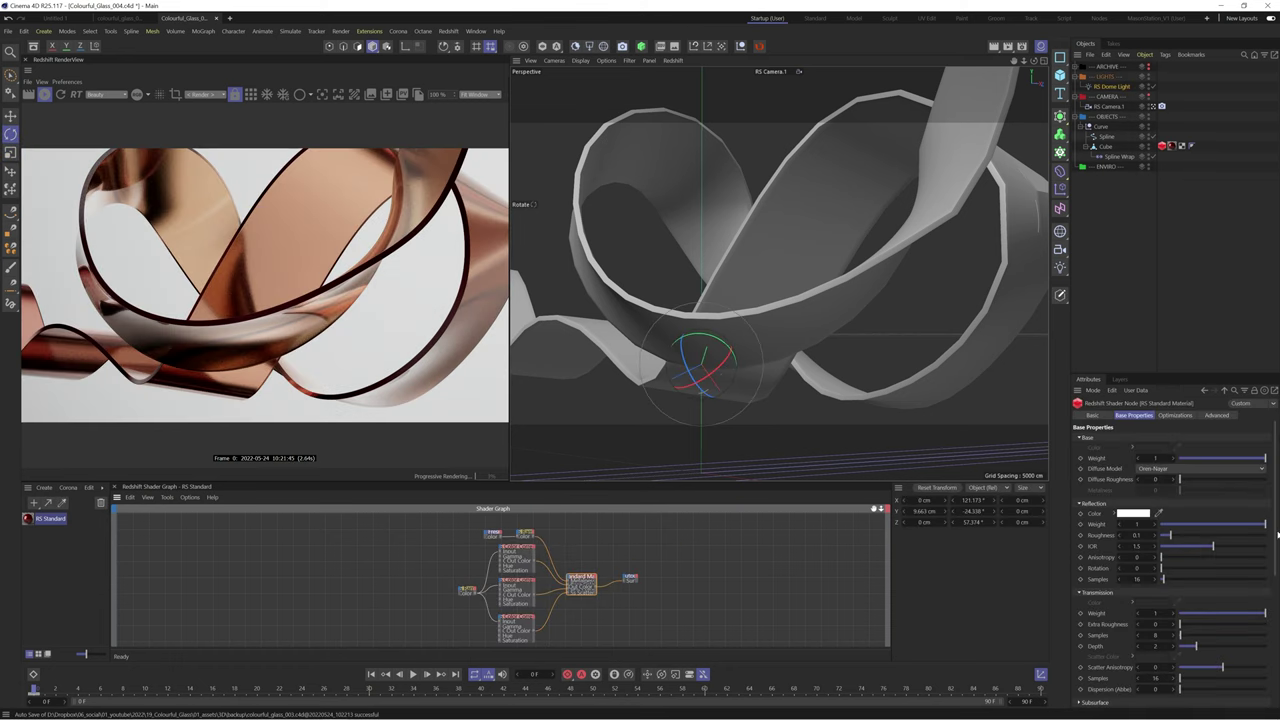
Set the Standard Material's coat Weight to 1, IOR to 0.9 and Roughness to 0.
scroll(1278, 535, down, 8)
drag(1263, 559, 1217, 559)
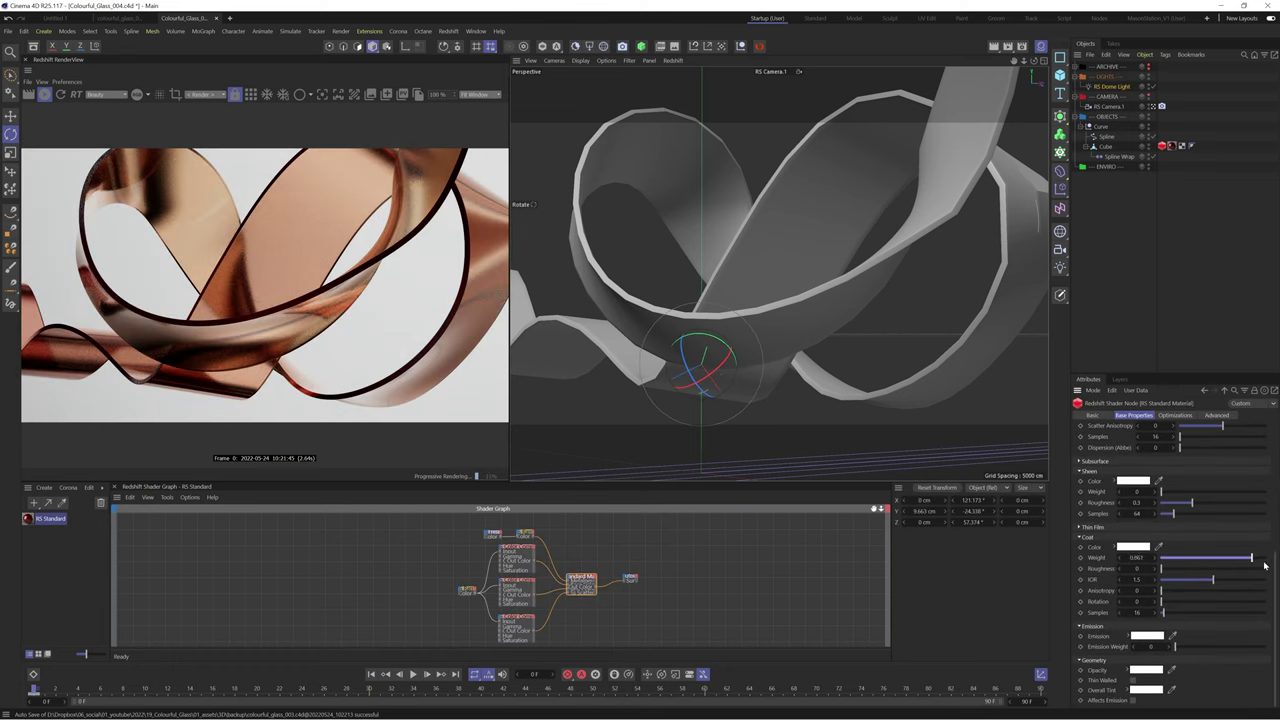
drag(1264, 566, 1266, 558)
mouse_move(1190, 581)
mouse_down()
mouse_move(1173, 580)
mouse_move(1191, 580)
mouse_up()
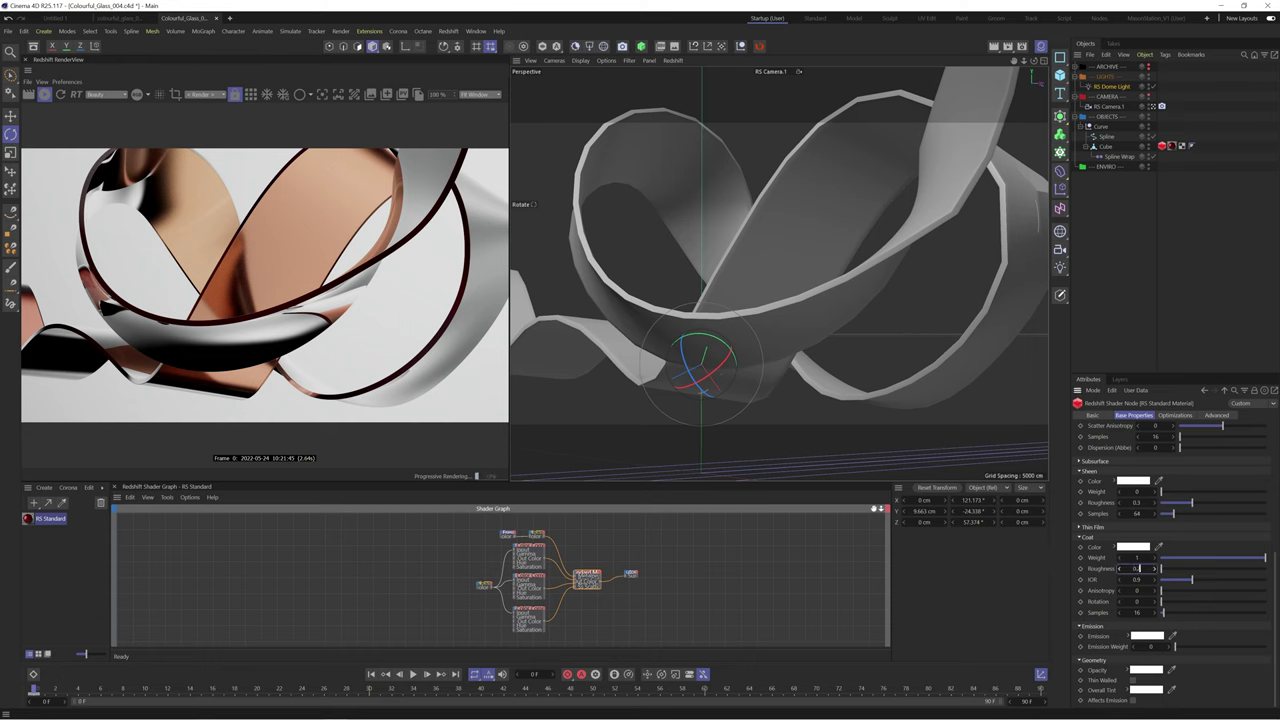
key(Return)
double_click(1139, 568)
text(0)
key(Return)
Wire a fourth Color Correct with Hue Shift 10 from the ramp into the coat color, and set the coat Weight to 0.5.
click(577, 569)
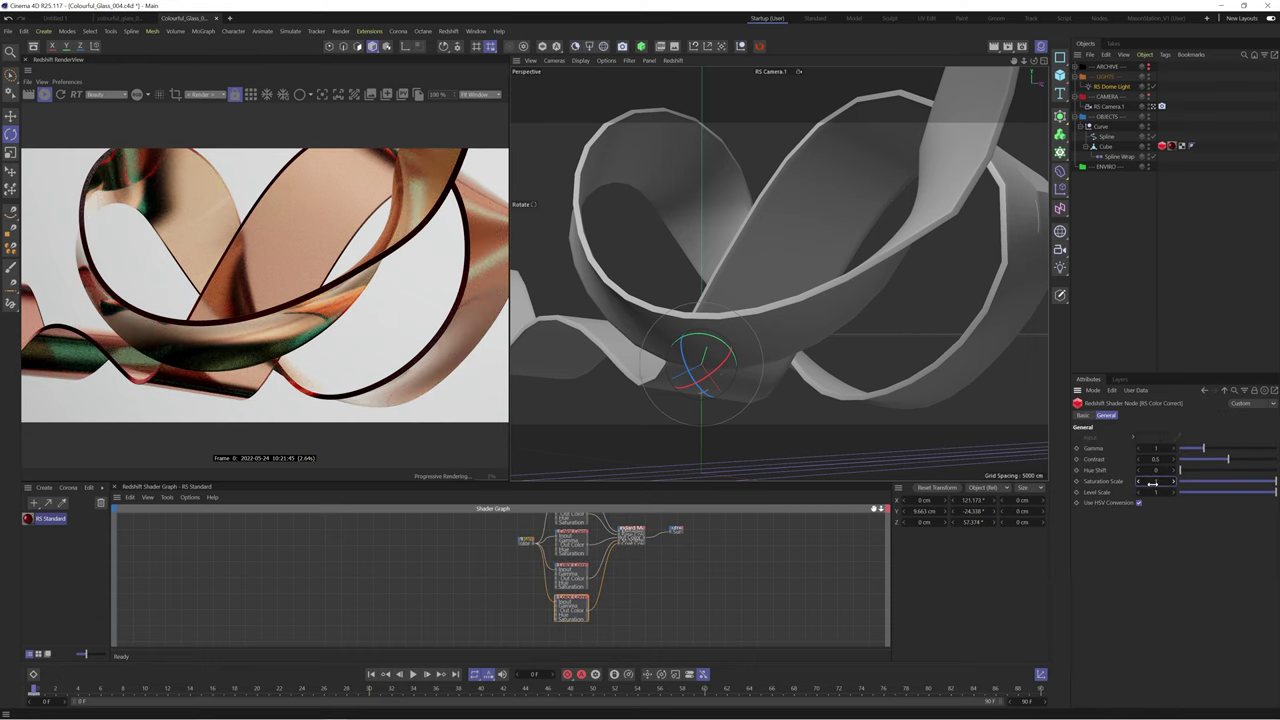
drag(1157, 469, 1160, 470)
text(10)
key(Return)
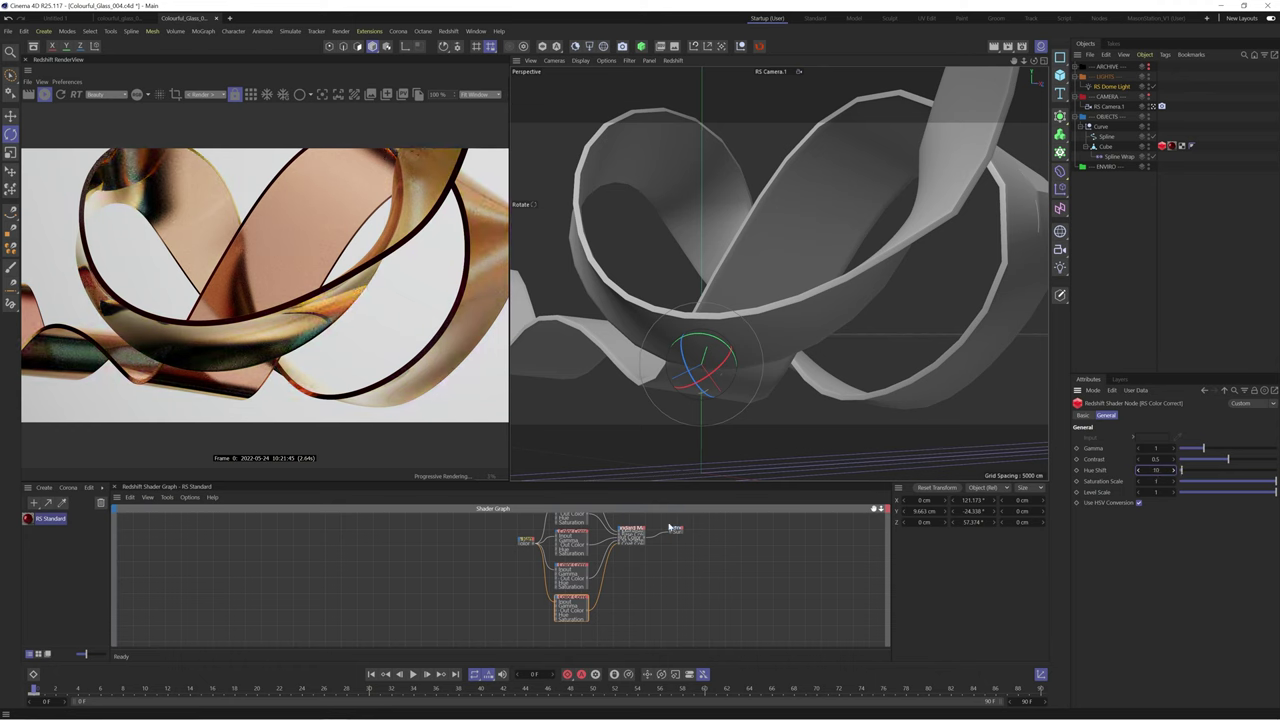
click(630, 534)
scroll(1161, 597, down, 5)
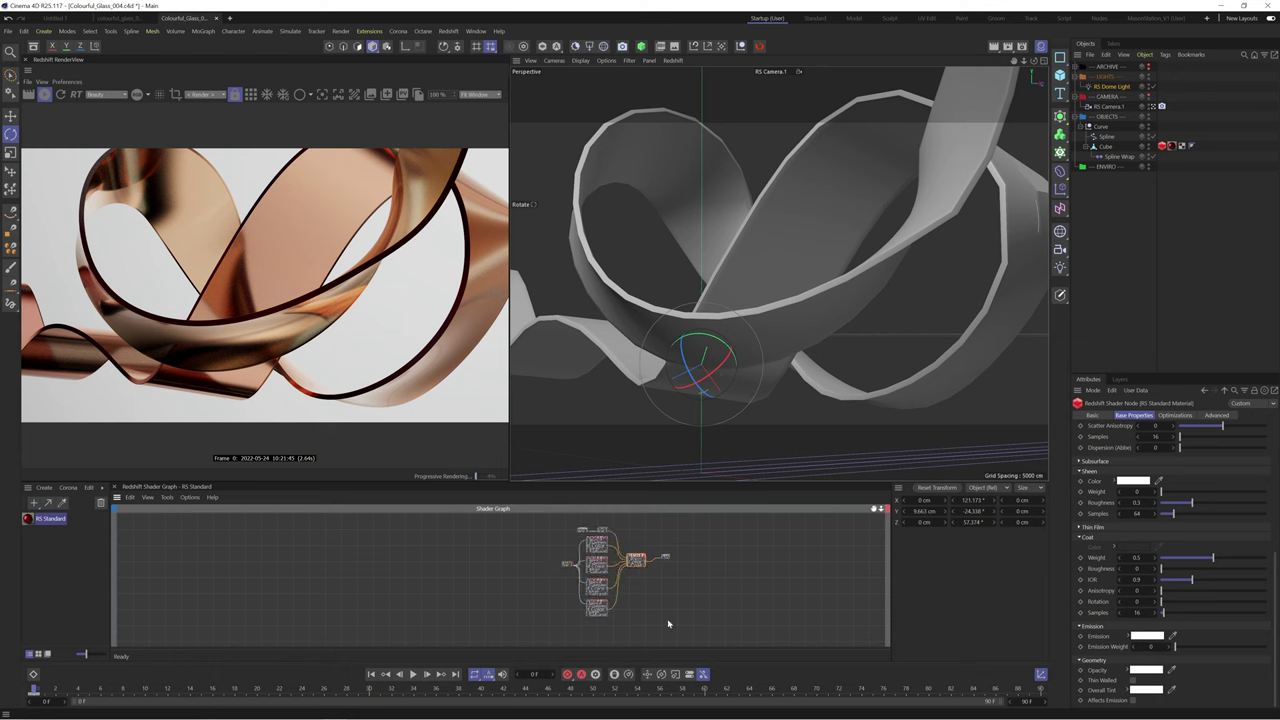
Recolor the horizontal ramp with a bright blue start knot (H 219°, S 100%, V 100%) and a new end knot color.
scroll(570, 562, up, 3)
click(556, 577)
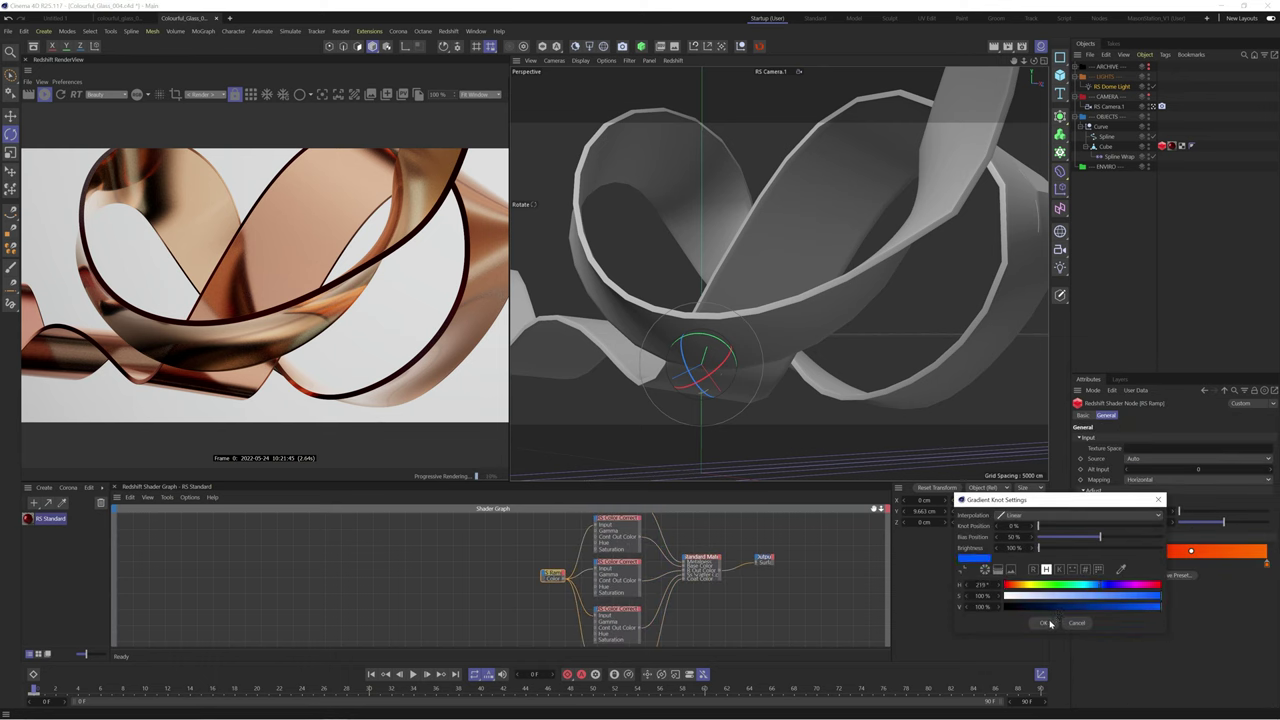
click(1048, 623)
double_click(1266, 566)
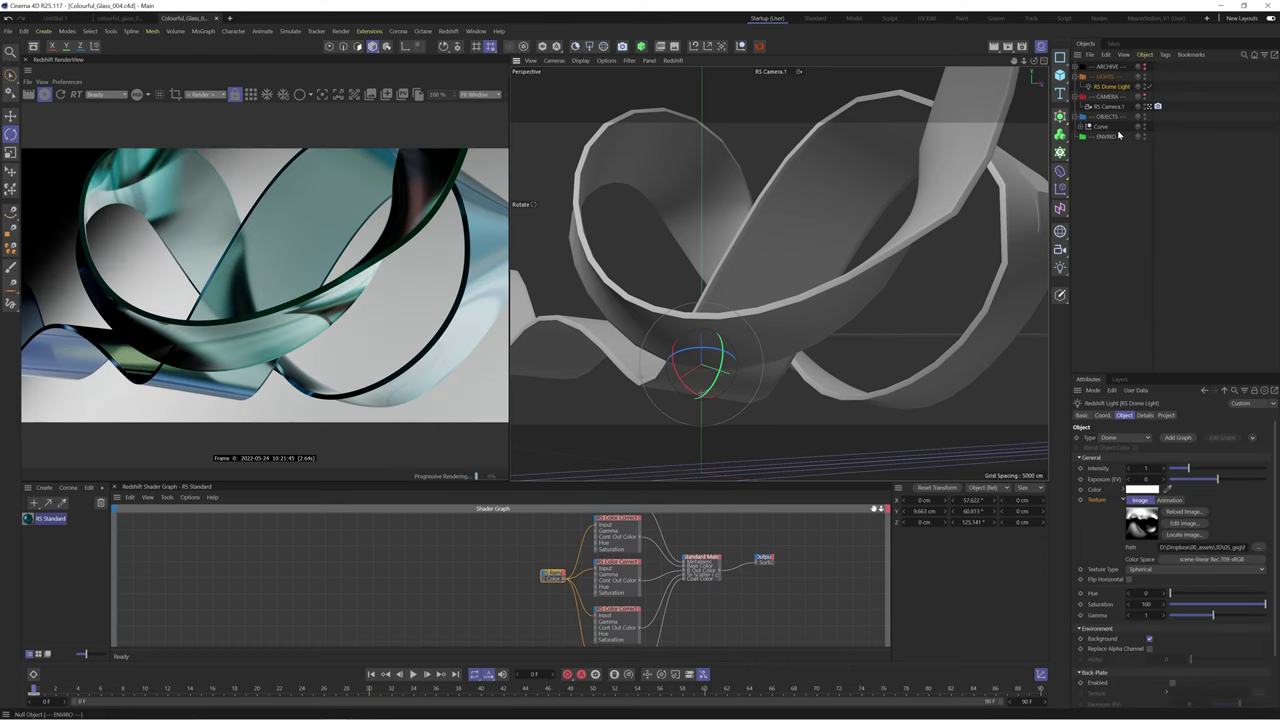
Add a second Redshift camera, look through it and frame a close-up of the ribbon's loops.
click(1060, 249)
click(1088, 86)
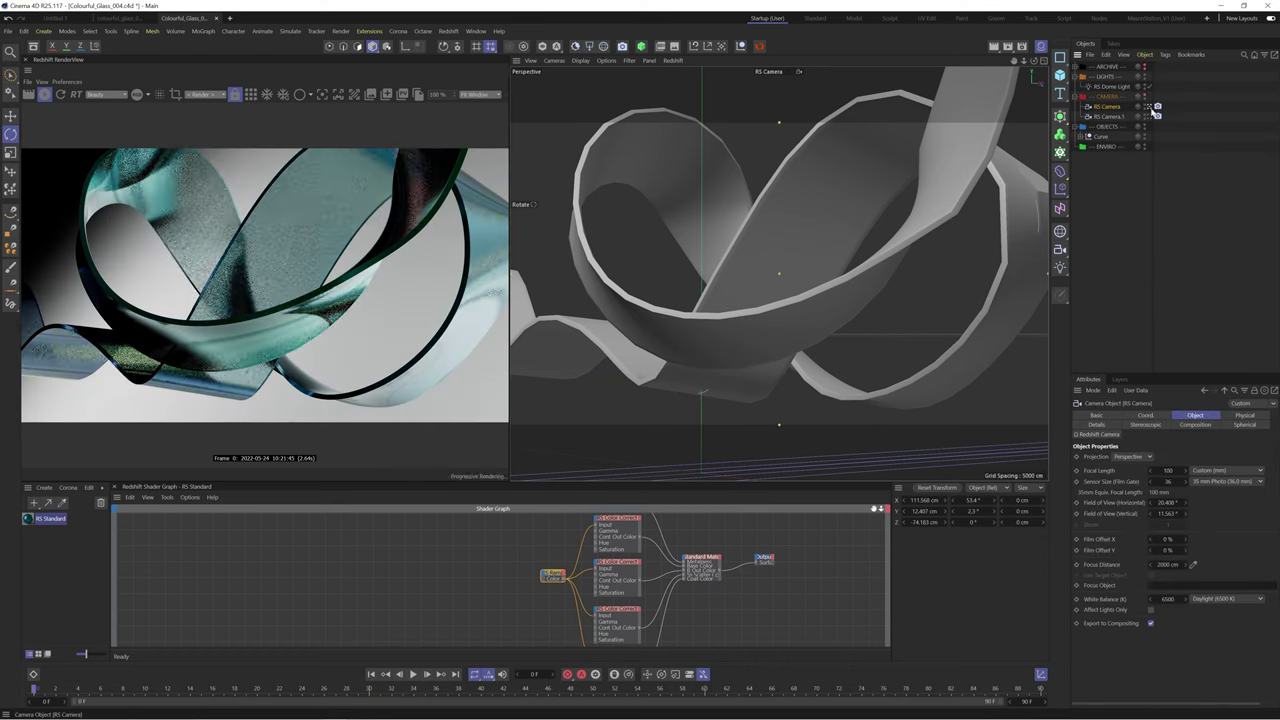
click(1100, 136)
drag(1035, 62, 1036, 62)
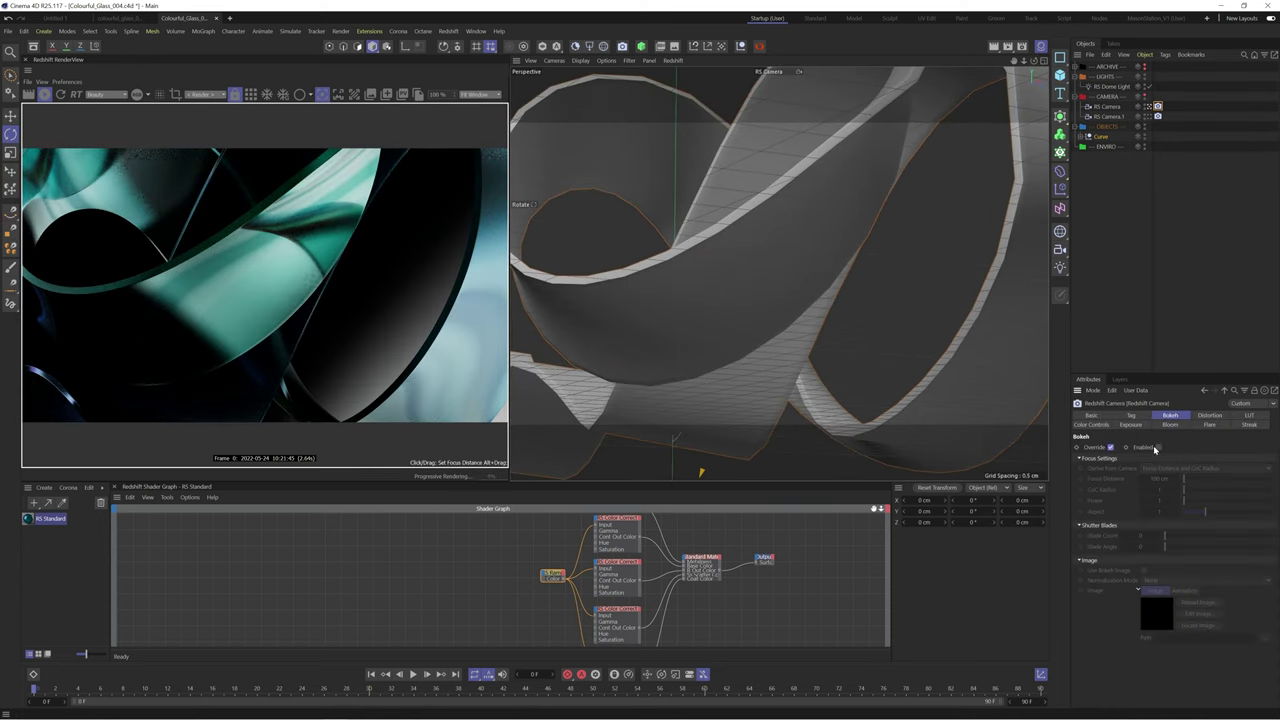
Enable the new camera's Bokeh with the focus picked on the ribbon's front loop, and adjust its Aspect.
click(1157, 447)
click(364, 314)
drag(1013, 63, 1013, 63)
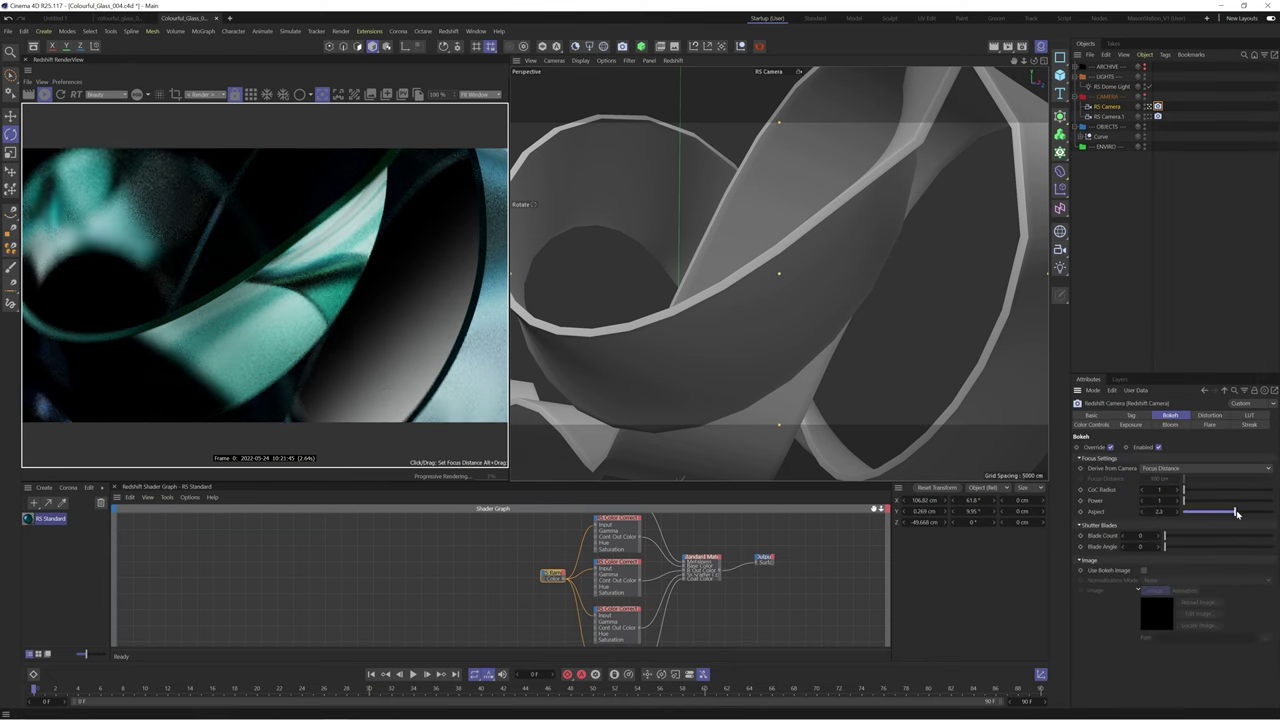
drag(1237, 514, 1211, 513)
Add a front-facing 400 x 400 cm Plane and move it about 86 cm along Z behind the ribbon.
drag(1100, 67, 1106, 136)
middle_click(854, 283)
key(e)
drag(916, 155, 921, 130)
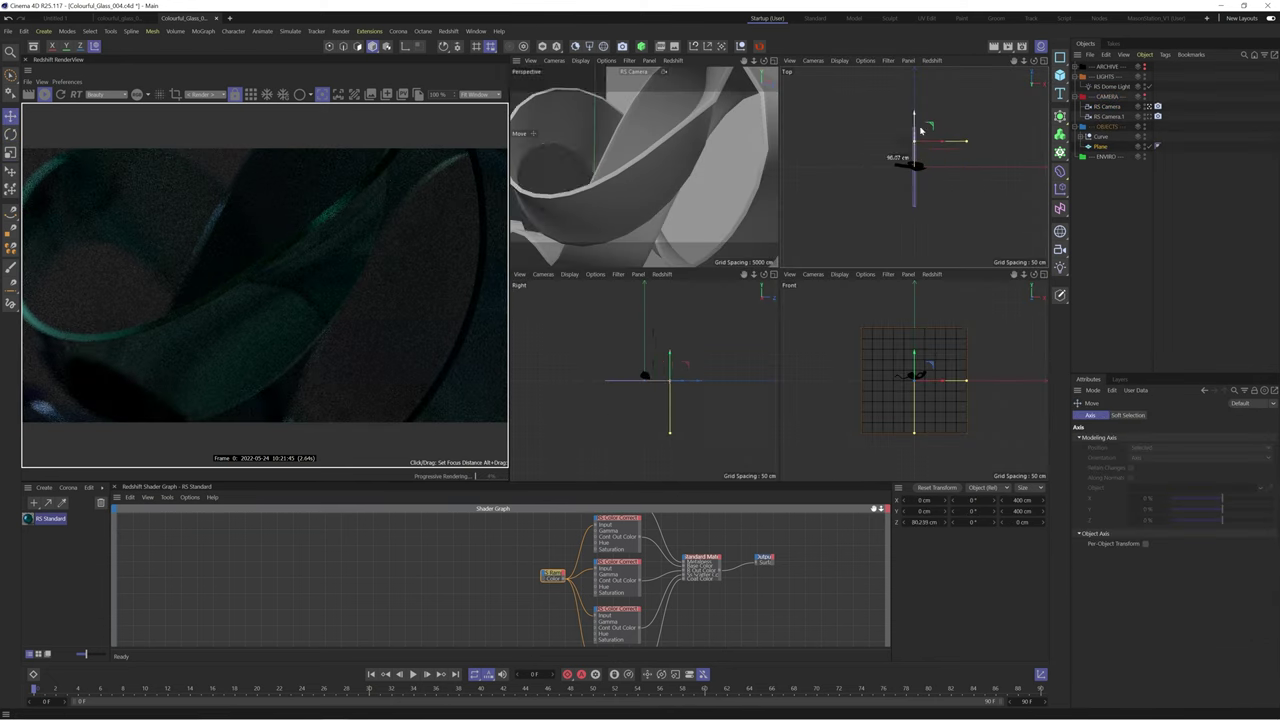
Shrink the background plane to about 84 x 52 cm, place it behind the ribbon and rotate it to about 62° and 9° toward the camera.
drag(914, 433, 914, 388)
drag(967, 158, 882, 137)
scroll(916, 163, up, 5)
key(r)
key(e)
middle_click(742, 240)
key(r)
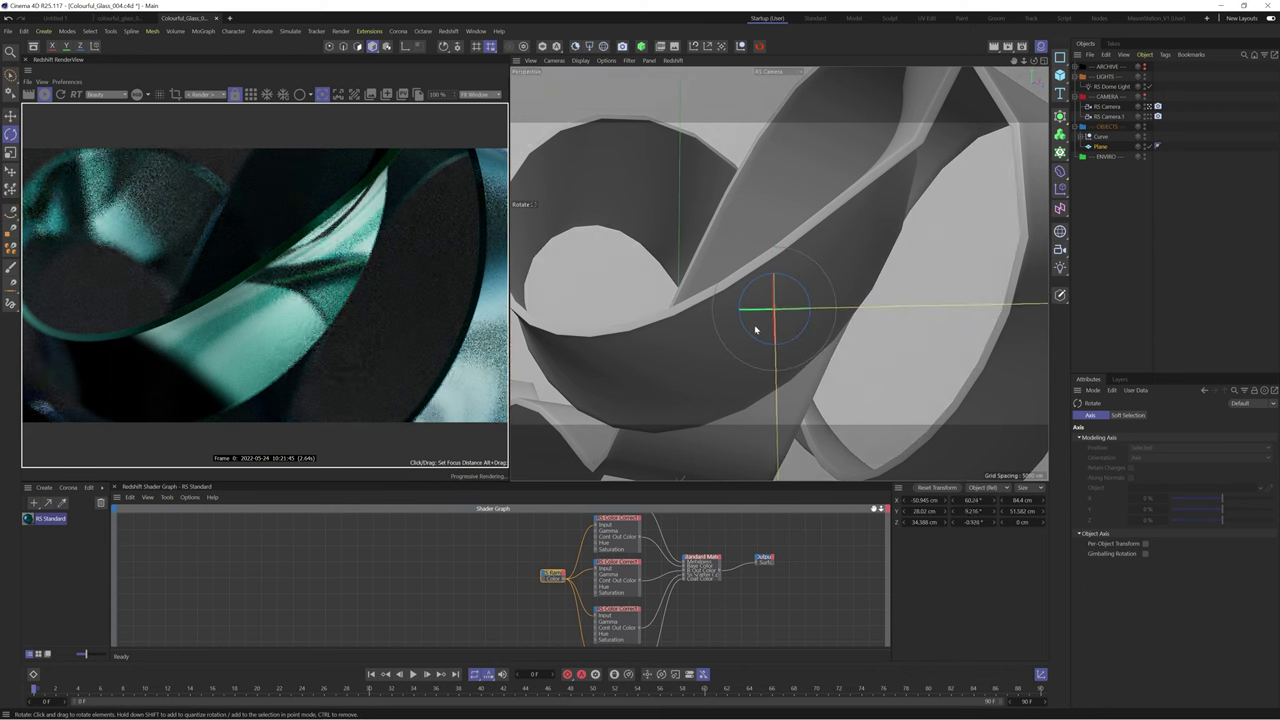
drag(756, 330, 747, 326)
Fit the background plane behind the ribbon's loops, resizing it to about 57 x 32 cm and nudging its position.
key(e)
drag(1038, 288, 997, 284)
drag(822, 284, 814, 284)
drag(989, 284, 1046, 284)
mouse_move(775, 262)
mouse_down()
mouse_move(777, 236)
mouse_move(777, 253)
mouse_up()
Create a new Redshift Standard material and assign it to the background plane.
click(45, 488)
click(202, 620)
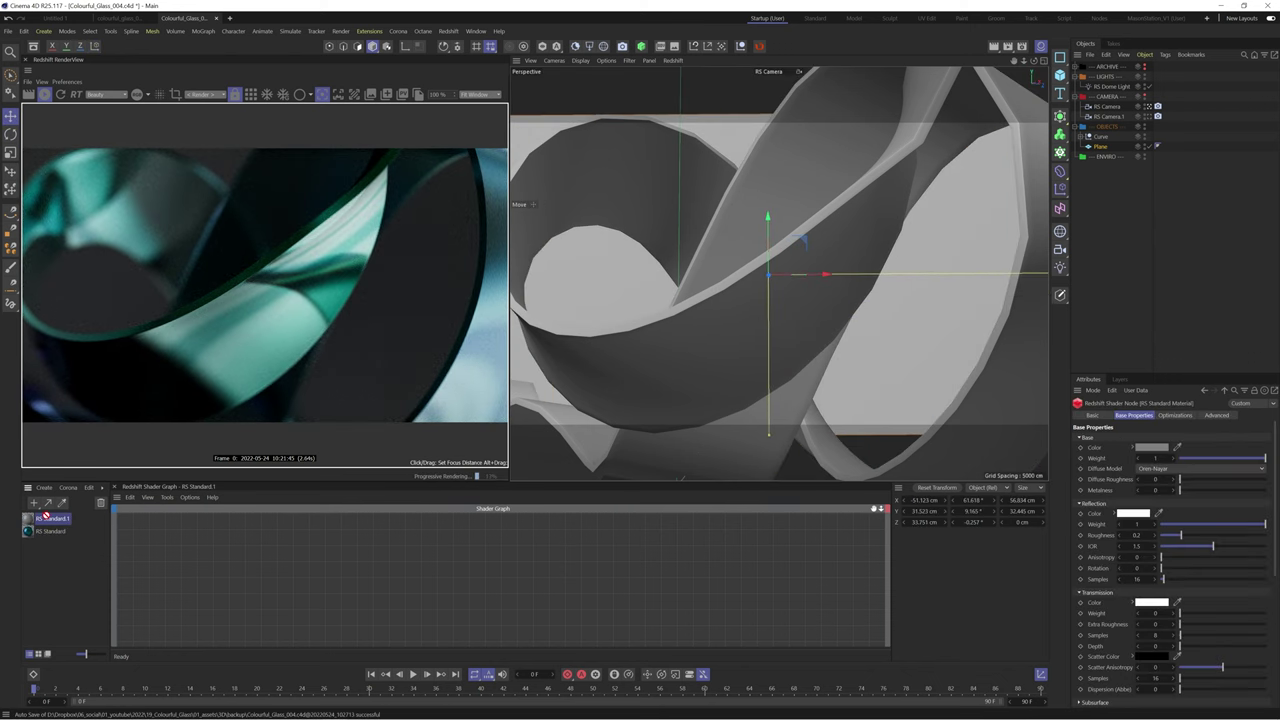
drag(48, 519, 1100, 147)
Lower the new material's base Weight and add an RS Ramp node wired to the Output surface.
scroll(400, 606, up, 5)
click(443, 585)
drag(1205, 459, 1172, 459)
scroll(1190, 600, down, 10)
right_click(268, 597)
drag(295, 594, 405, 585)
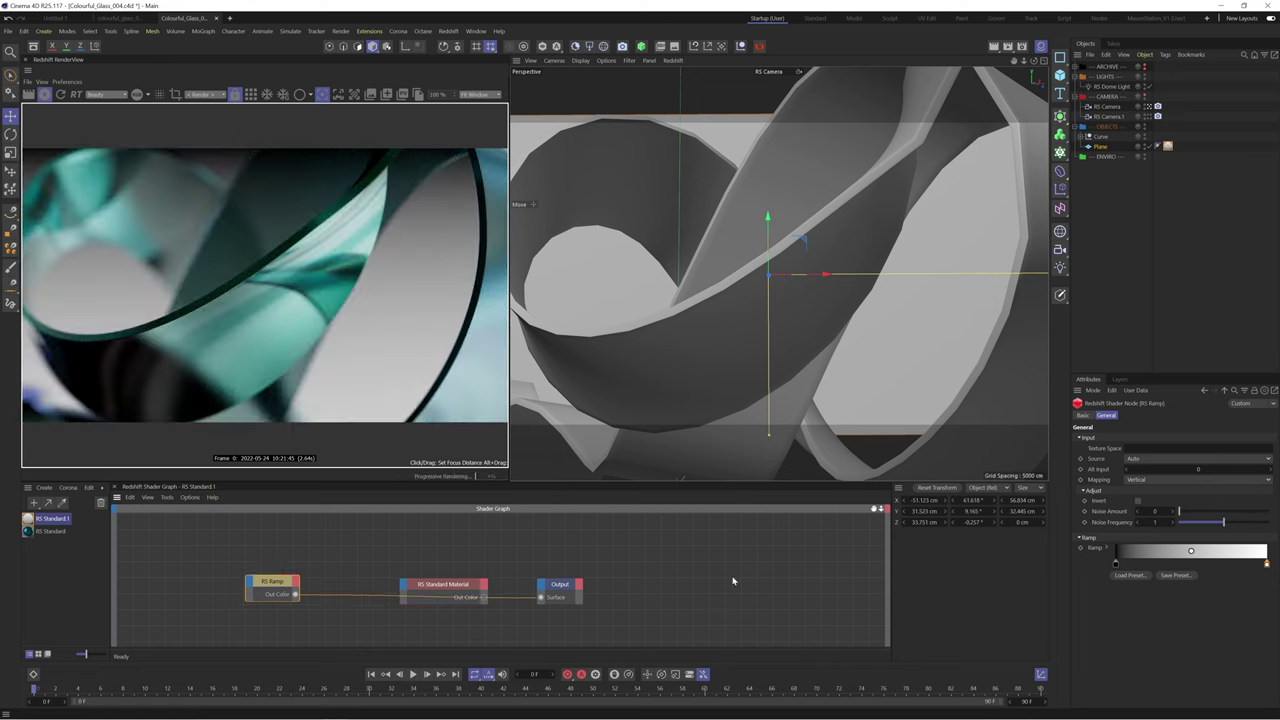
Invert the vertical ramp's knots, shift the black end knot slightly inward and recolor the start knot teal.
right_click(1190, 552)
drag(1266, 565, 1250, 565)
double_click(1116, 565)
click(1043, 622)
Connect the ramp to the plane material's Emission Color and turn up the material's emission.
drag(295, 594, 404, 584)
click(500, 665)
click(443, 585)
scroll(1234, 597, down, 10)
Recolor the background ramp's end knot as a dark teal with H 175.588°, S 40% and V 15%.
click(272, 582)
double_click(1252, 564)
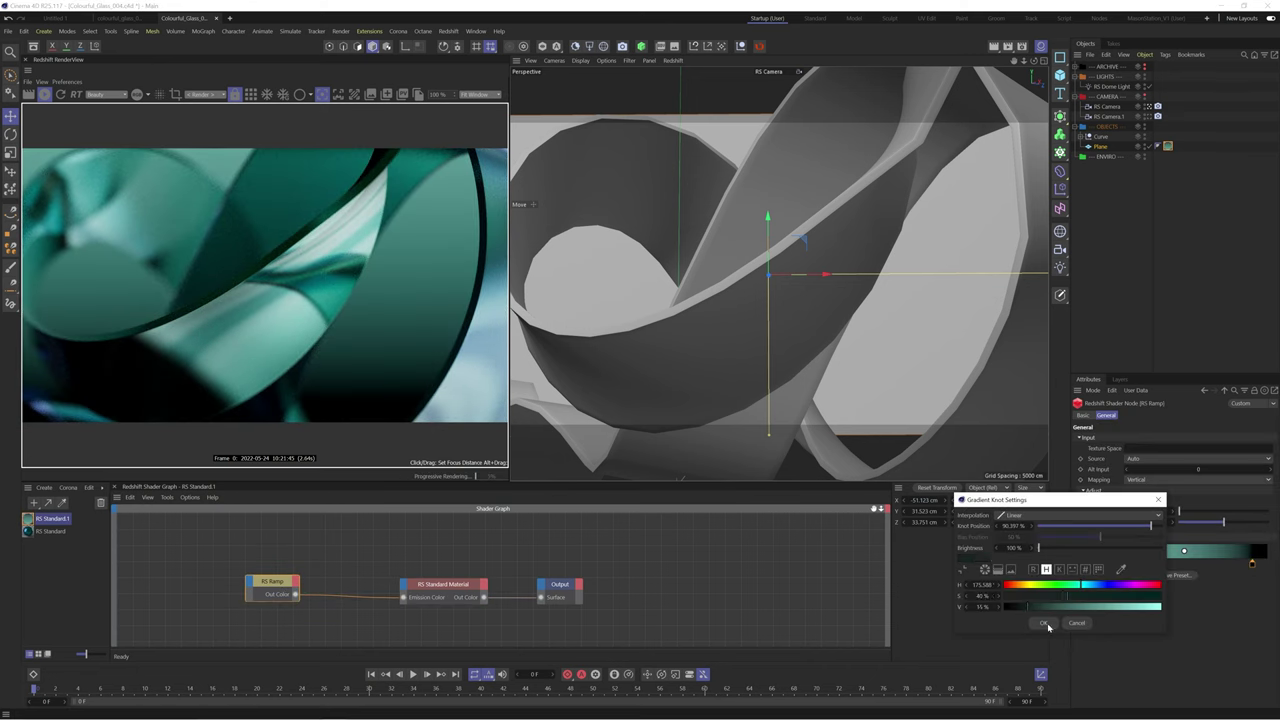
click(1044, 623)
click(329, 573)
click(1043, 624)
Shift the background ramp's start knot hue from teal toward blue.
double_click(1116, 564)
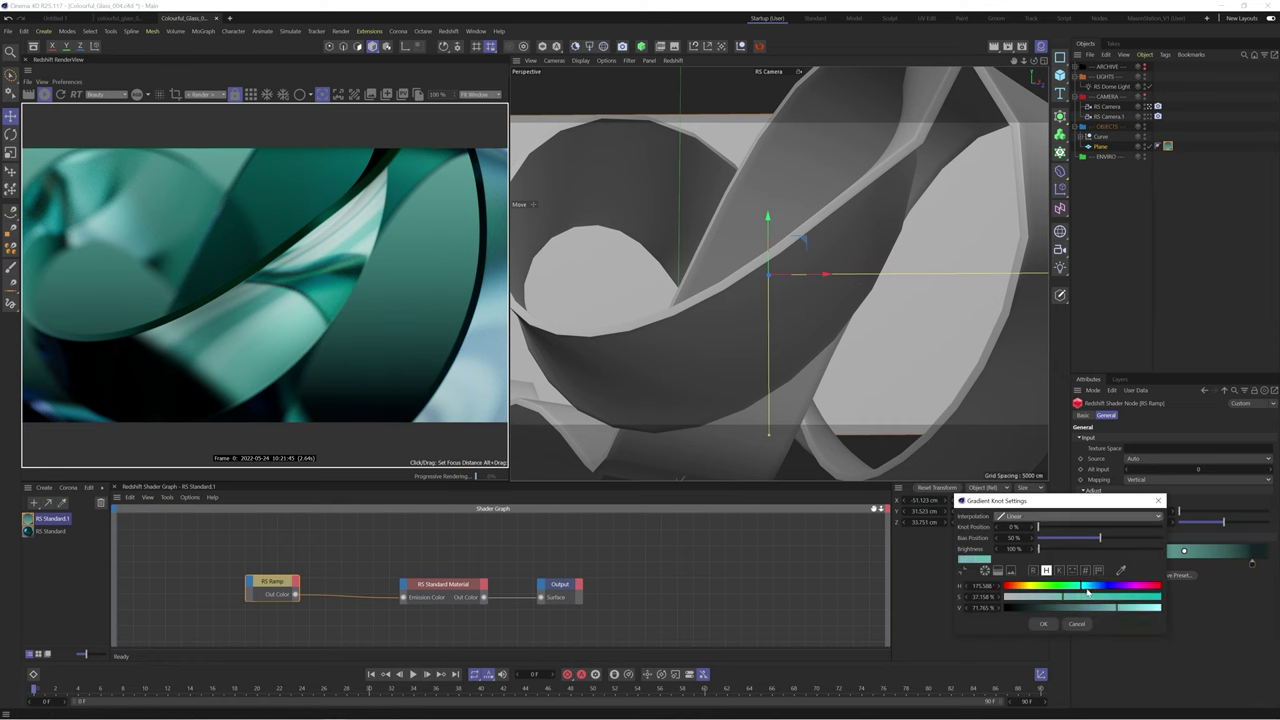
drag(1081, 586, 1090, 586)
click(1043, 624)
In the ribbon material, set the Fresnel's Index of Refraction to 0.9 and adjust its ramp's noise and black knot.
click(53, 533)
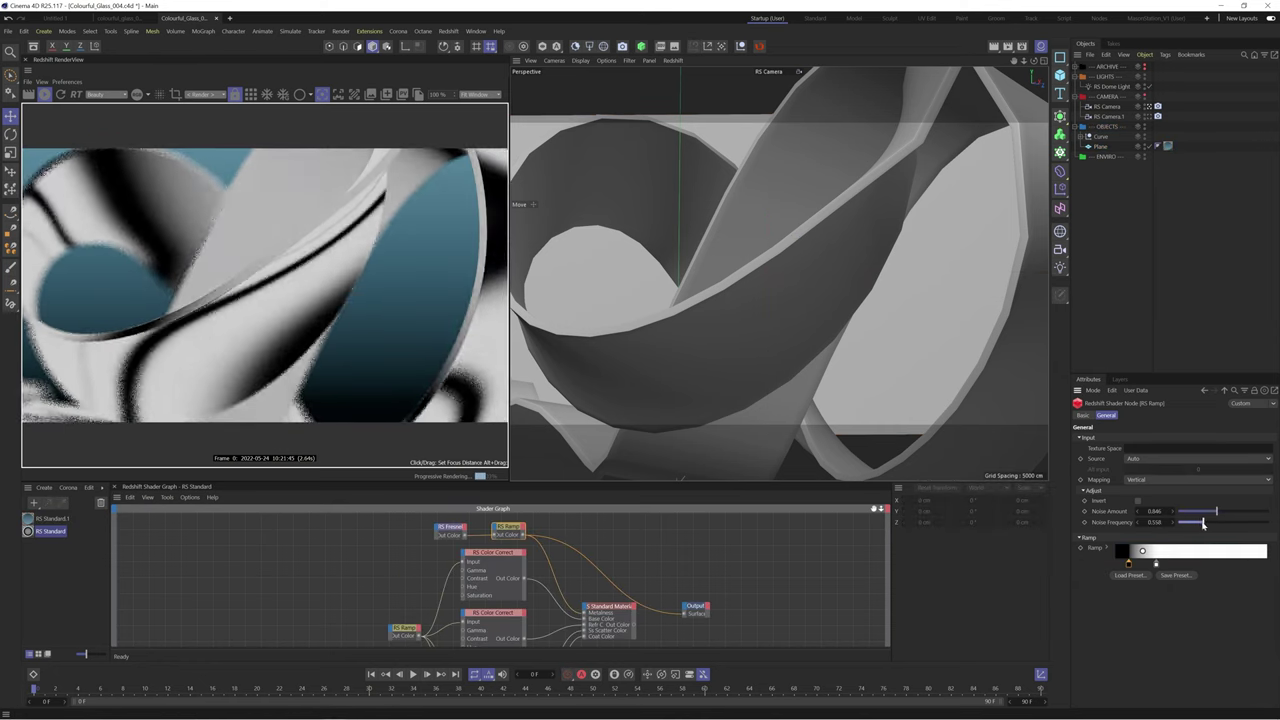
click(445, 531)
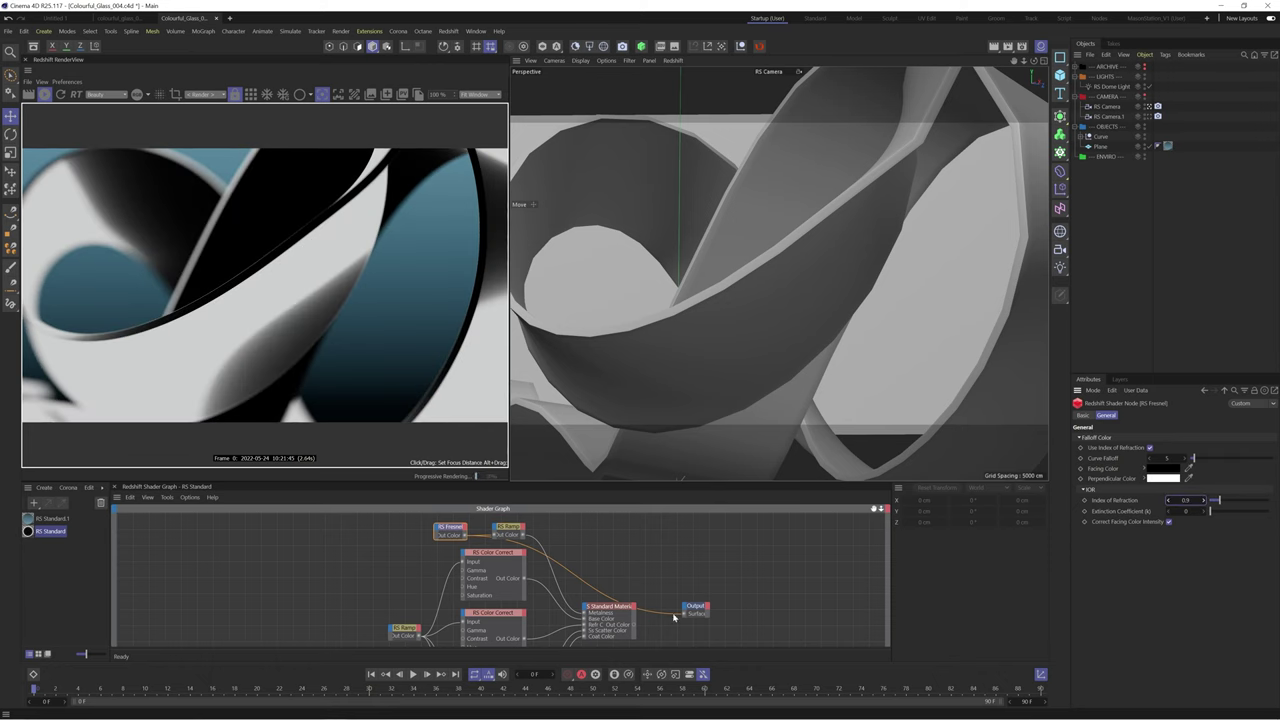
click(508, 526)
drag(1129, 564, 1116, 566)
click(610, 606)
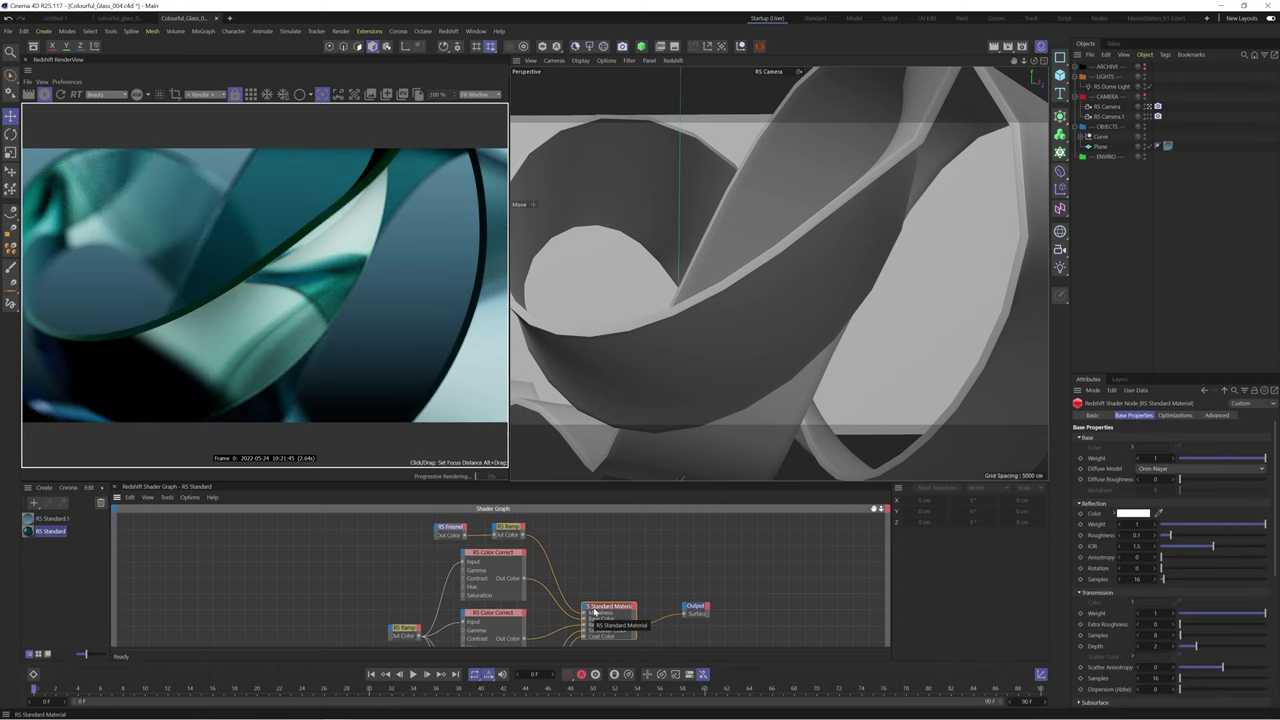
Tighten the Fresnel ramp's knots toward black and set Noise Amount 1 and Noise Frequency 0.3, previewing through the Output before reconnecting the material.
click(508, 526)
drag(1246, 564, 1138, 566)
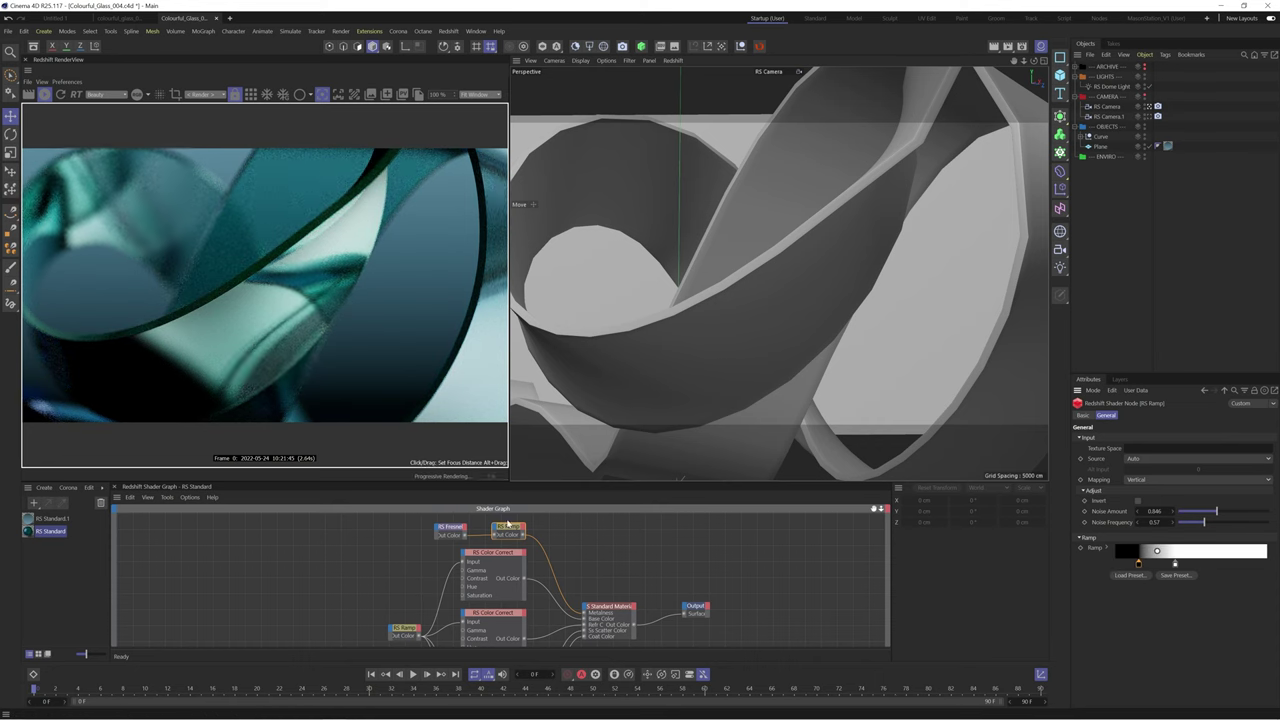
drag(523, 535, 685, 614)
drag(1172, 512, 1180, 511)
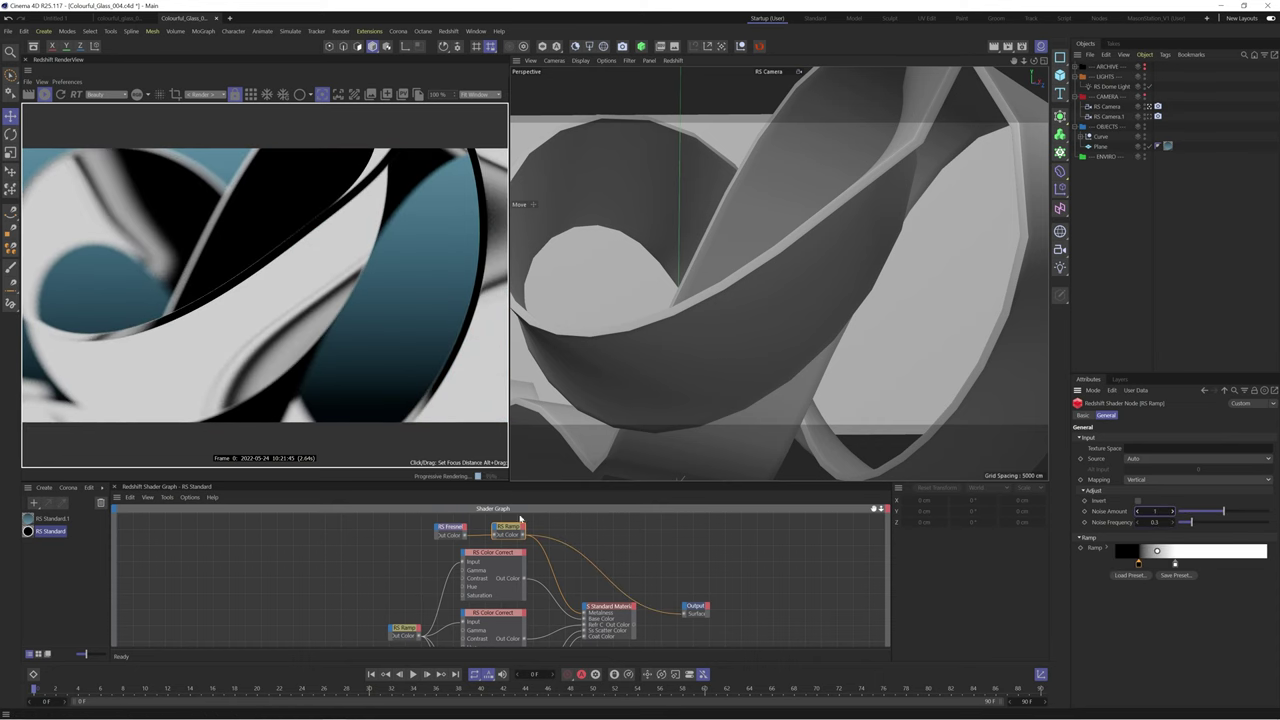
drag(633, 625, 685, 614)
Tune the ribbon material's Color Correct nodes, with Hue Shift 240 on the second, and edit the Standard Material's Dispersion (Abbe).
scroll(644, 534, down, 5)
click(518, 586)
scroll(584, 572, up, 6)
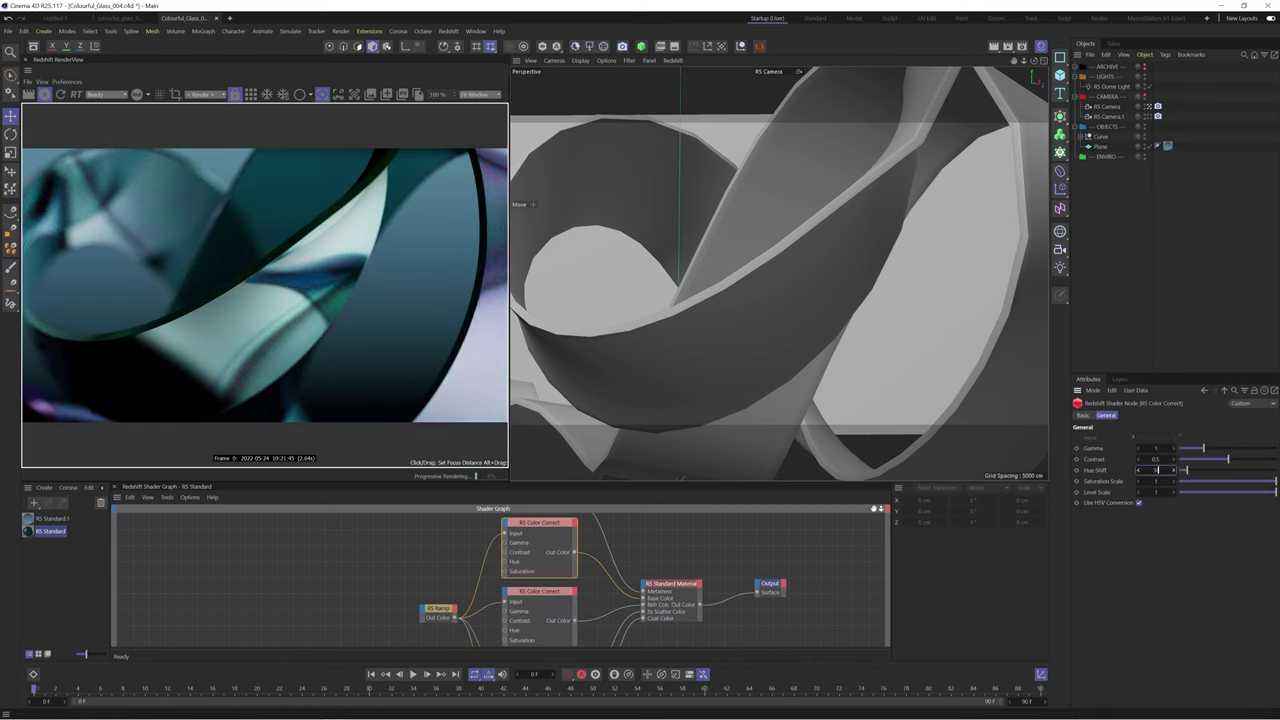
key(Return)
scroll(678, 529, down, 2)
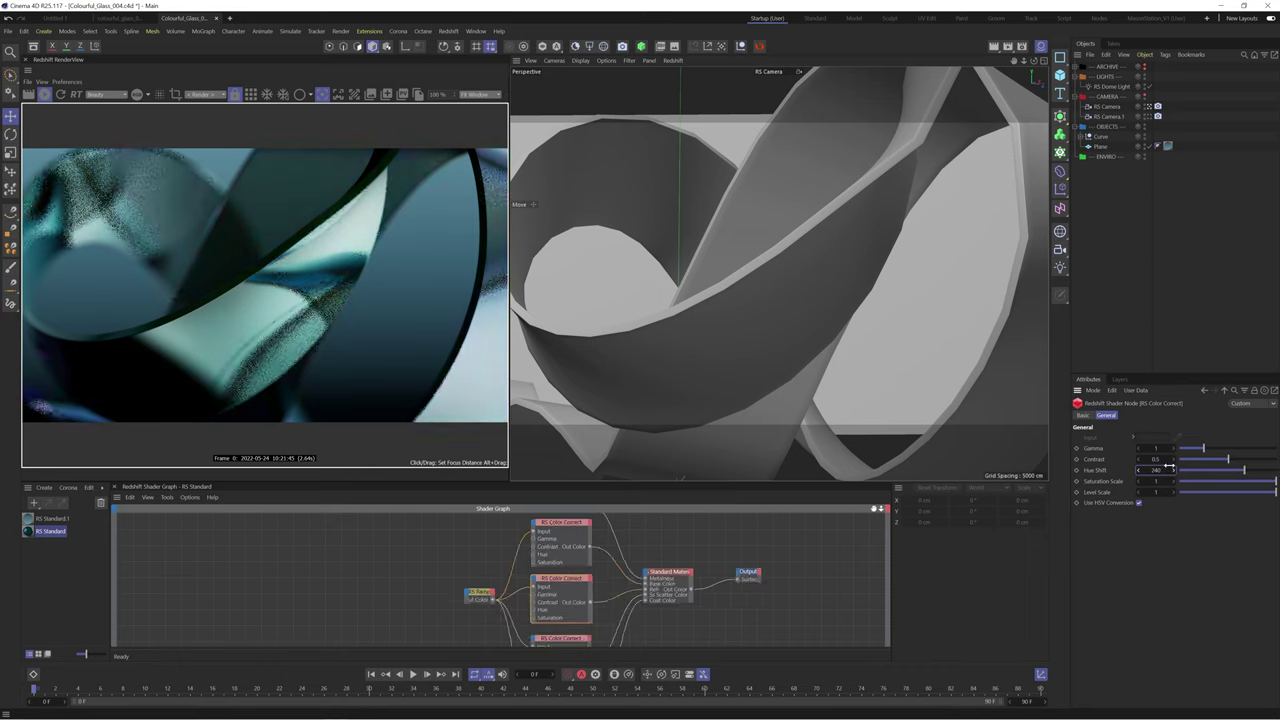
scroll(713, 574, down, 2)
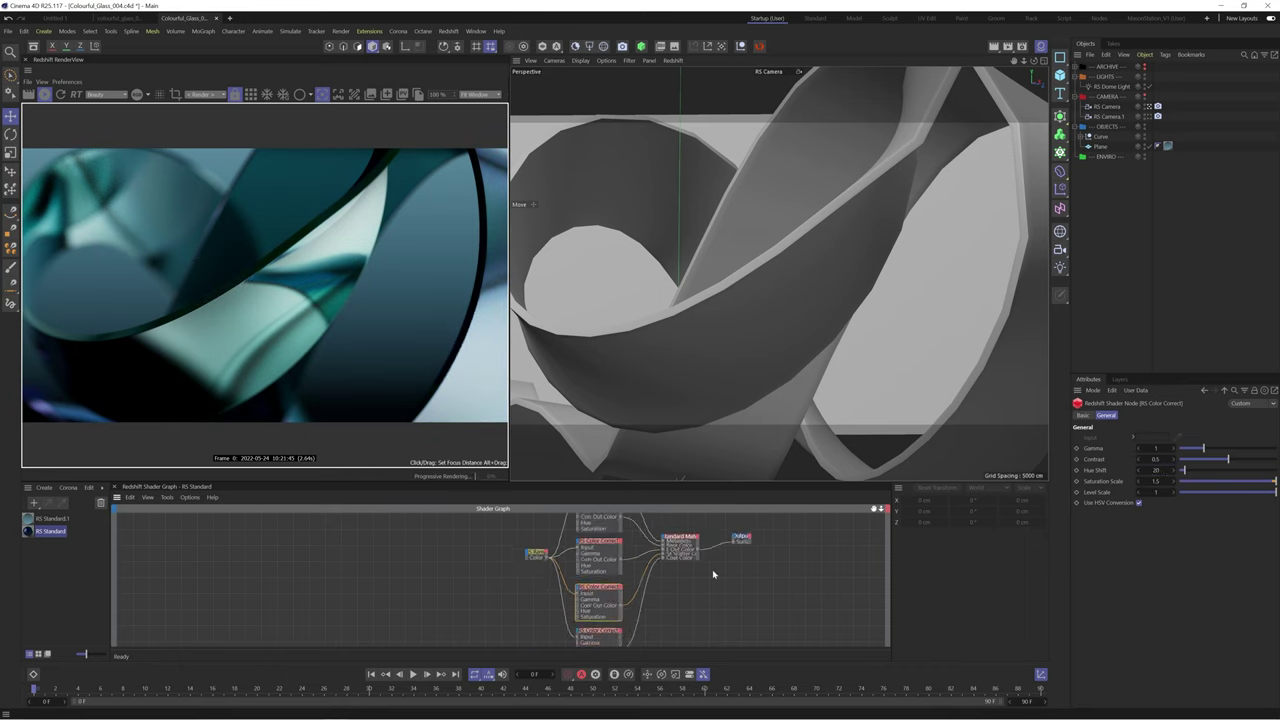
key(Return)
click(681, 543)
scroll(1160, 572, down, 3)
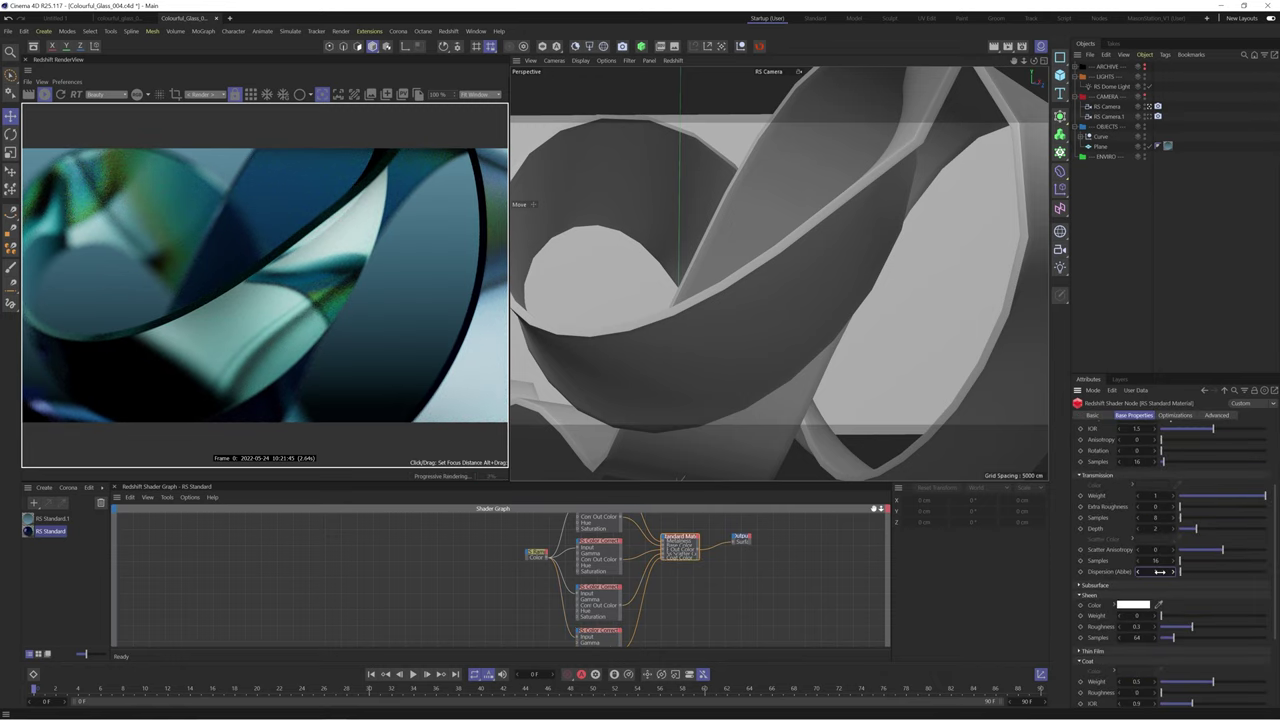
Duplicate the Redshift camera, look through the copy and orbit to a new close-up of the ribbon's crossing strands.
ctrl+drag(1107, 107, 1107, 102)
click(1148, 107)
click(1101, 147)
drag(1035, 62, 1035, 62)
key(ctrl+shift+a)
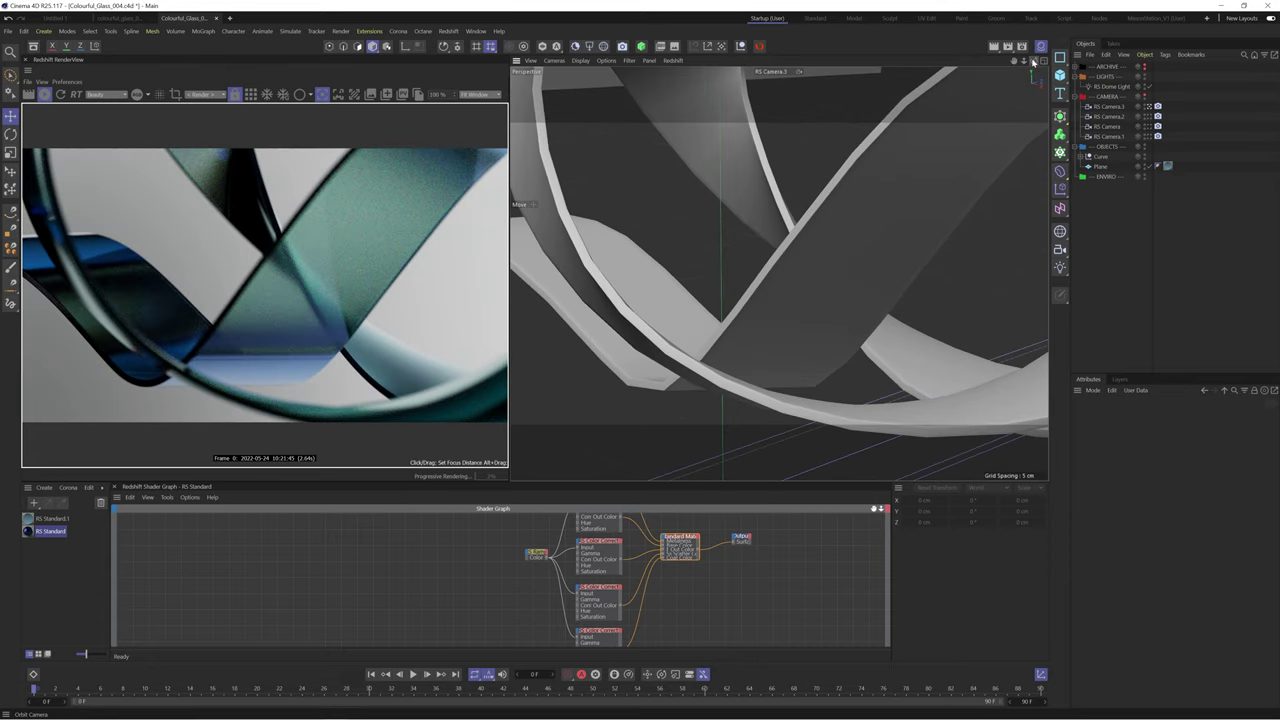
Duplicate the newest camera, look through the copy and frame another close-up along the ribbon's lower curve.
ctrl+drag(1108, 107, 1108, 102)
click(1149, 107)
key(ctrl+shift+a)
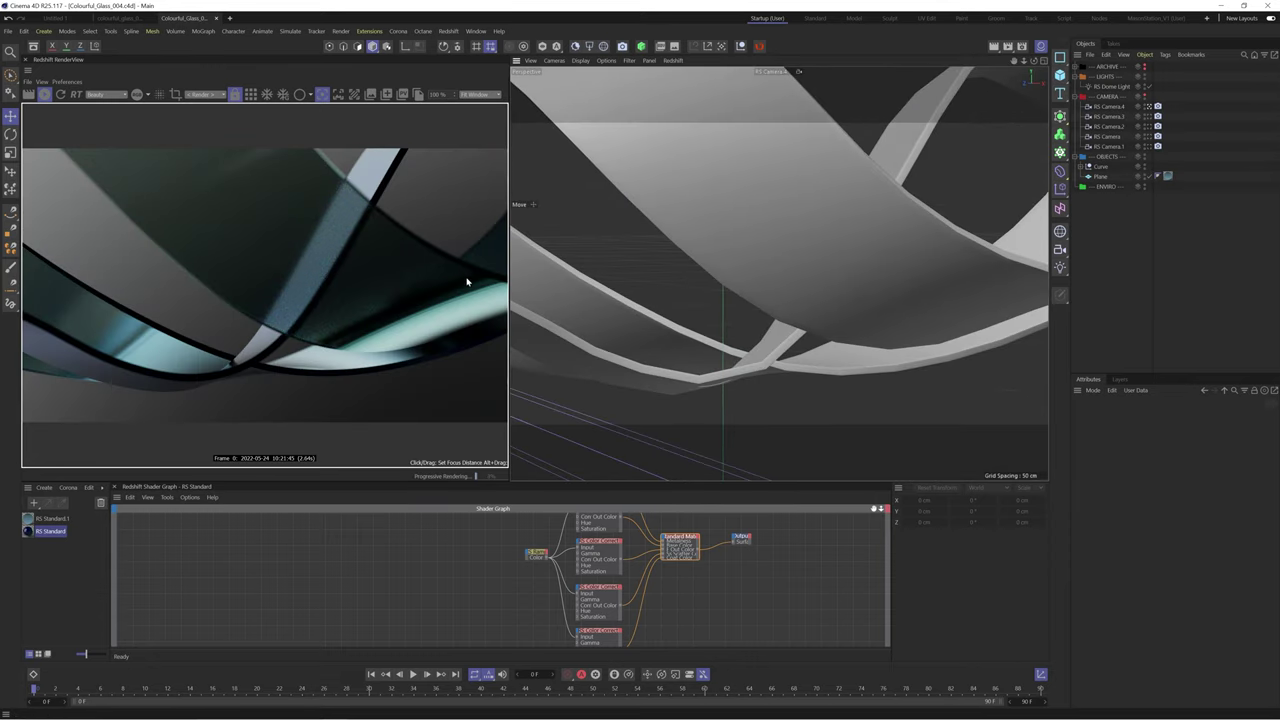